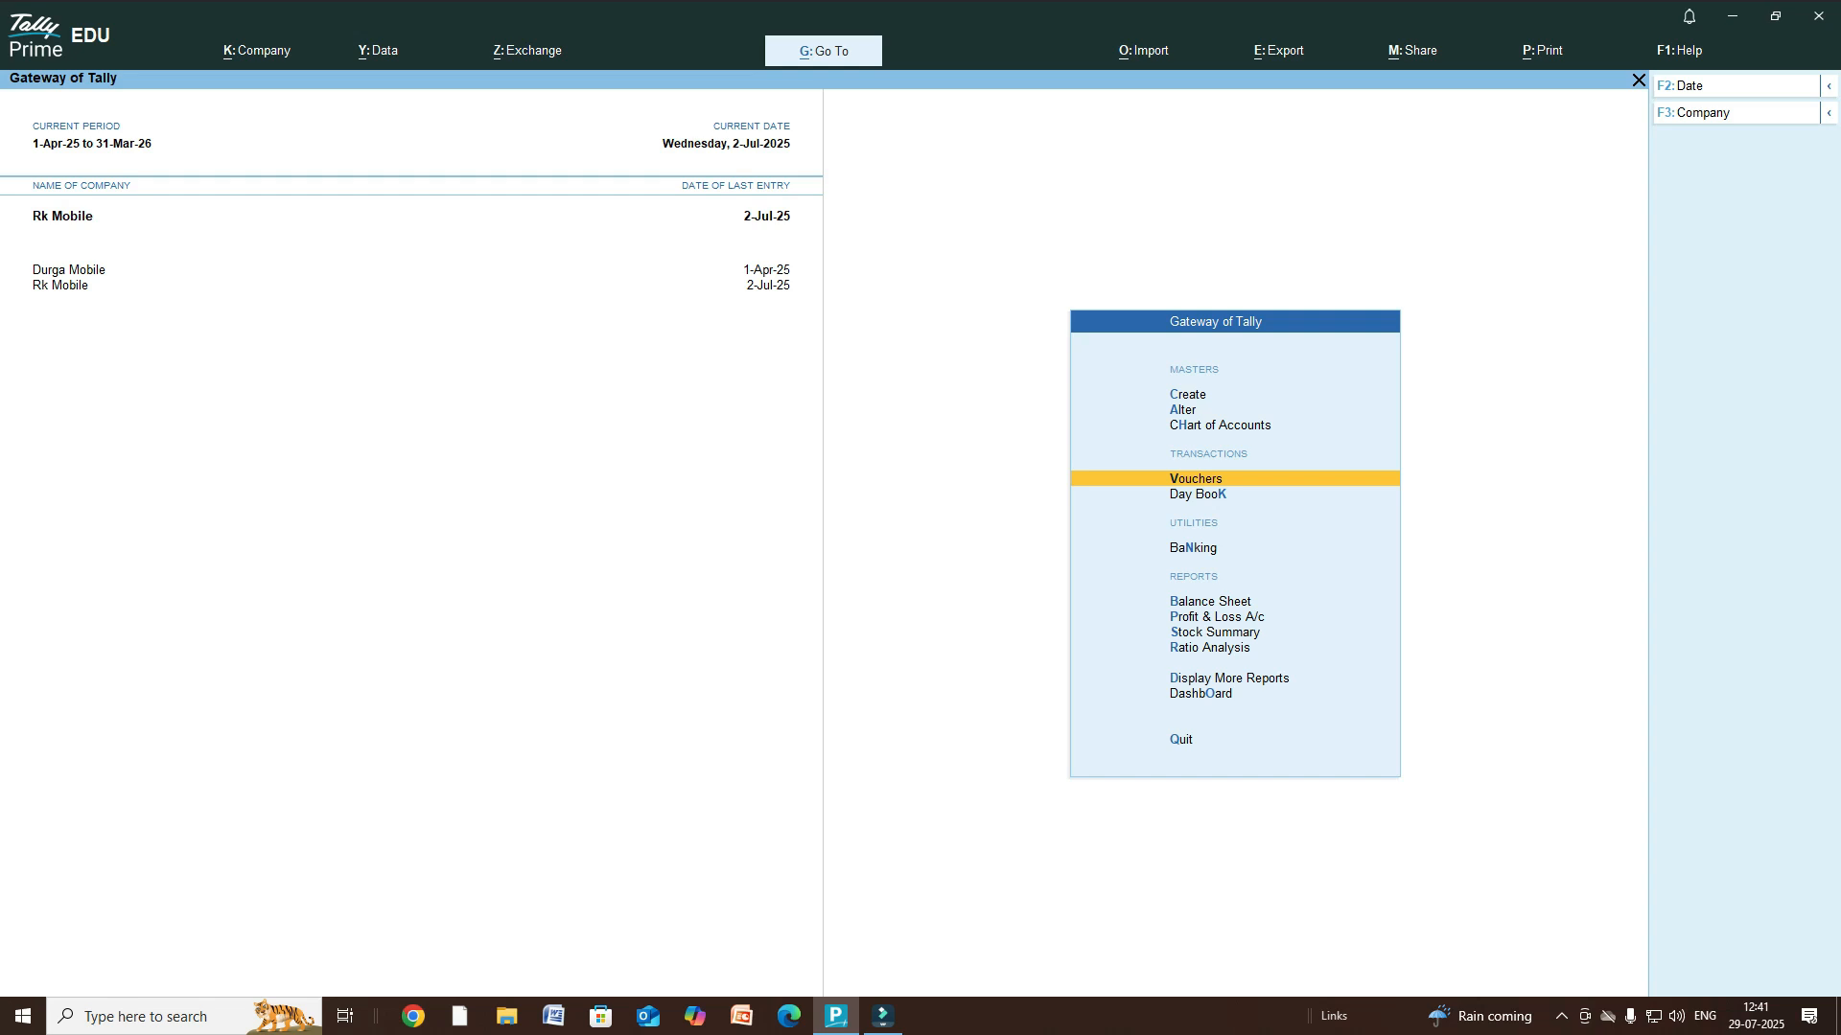
- Open a Sales voucher and start a new party ledger named with the customer's name
key(Return)
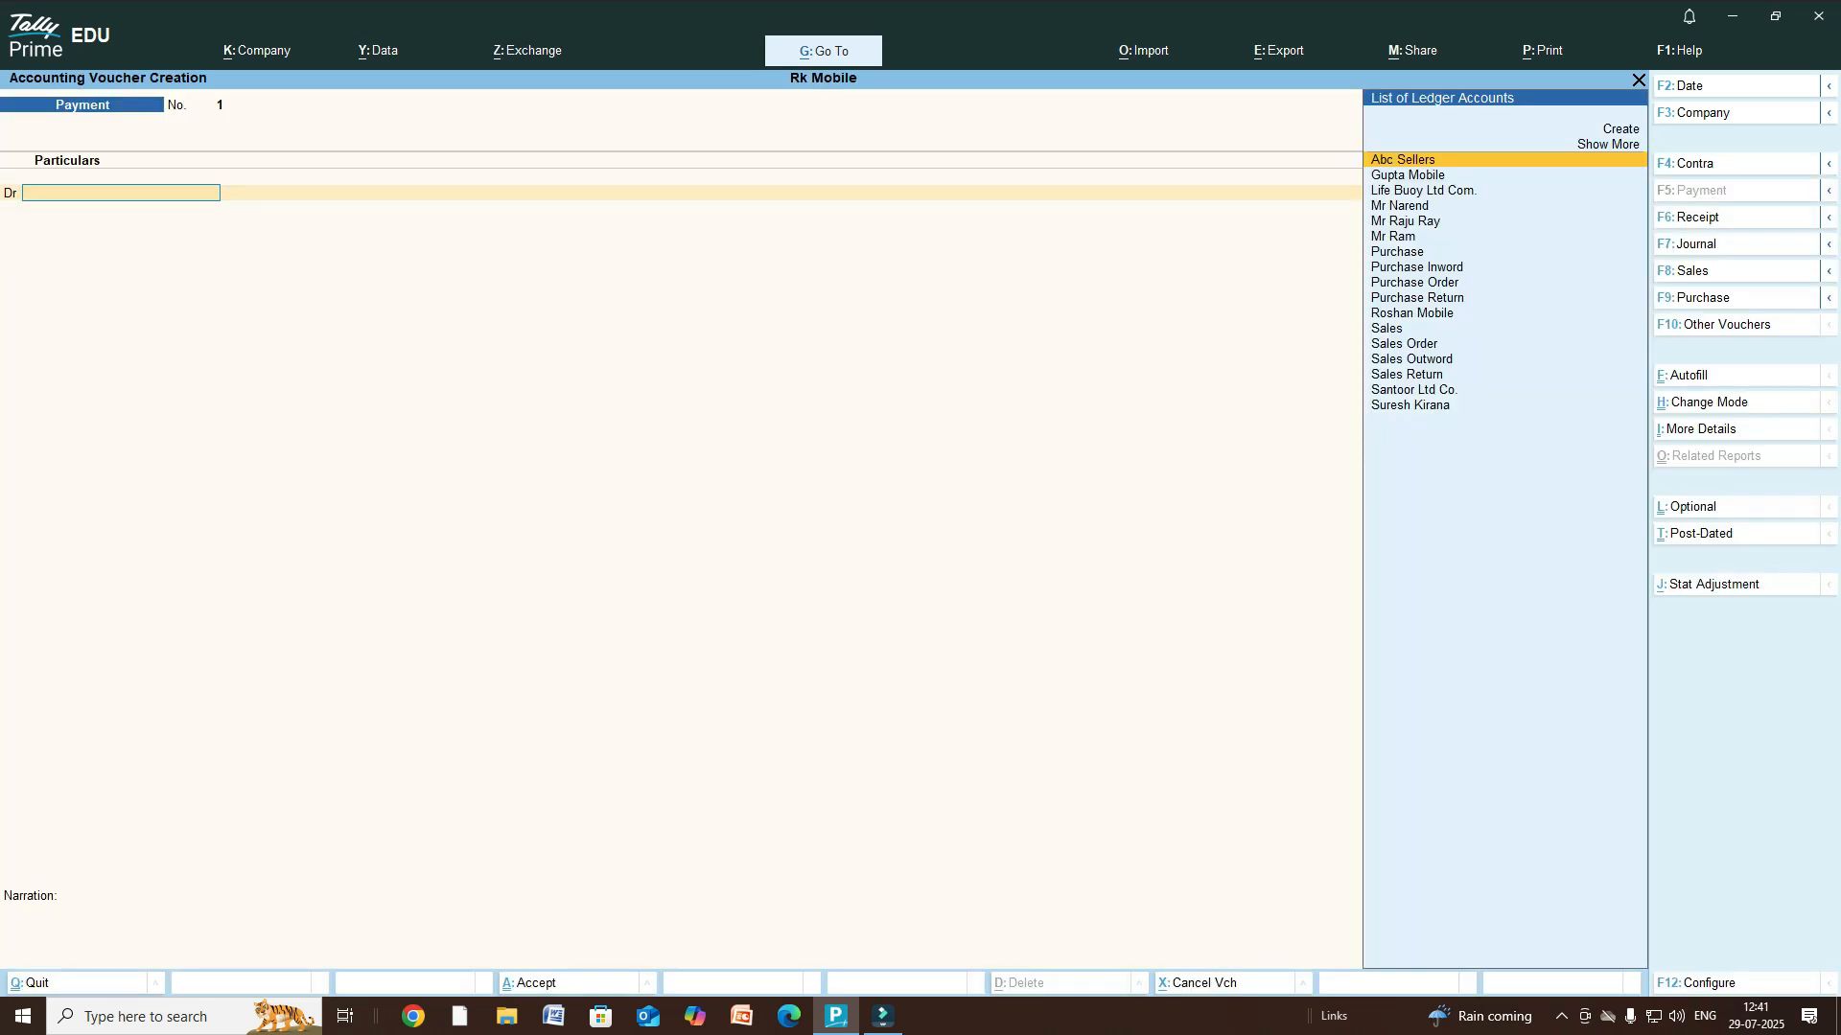
key(F8)
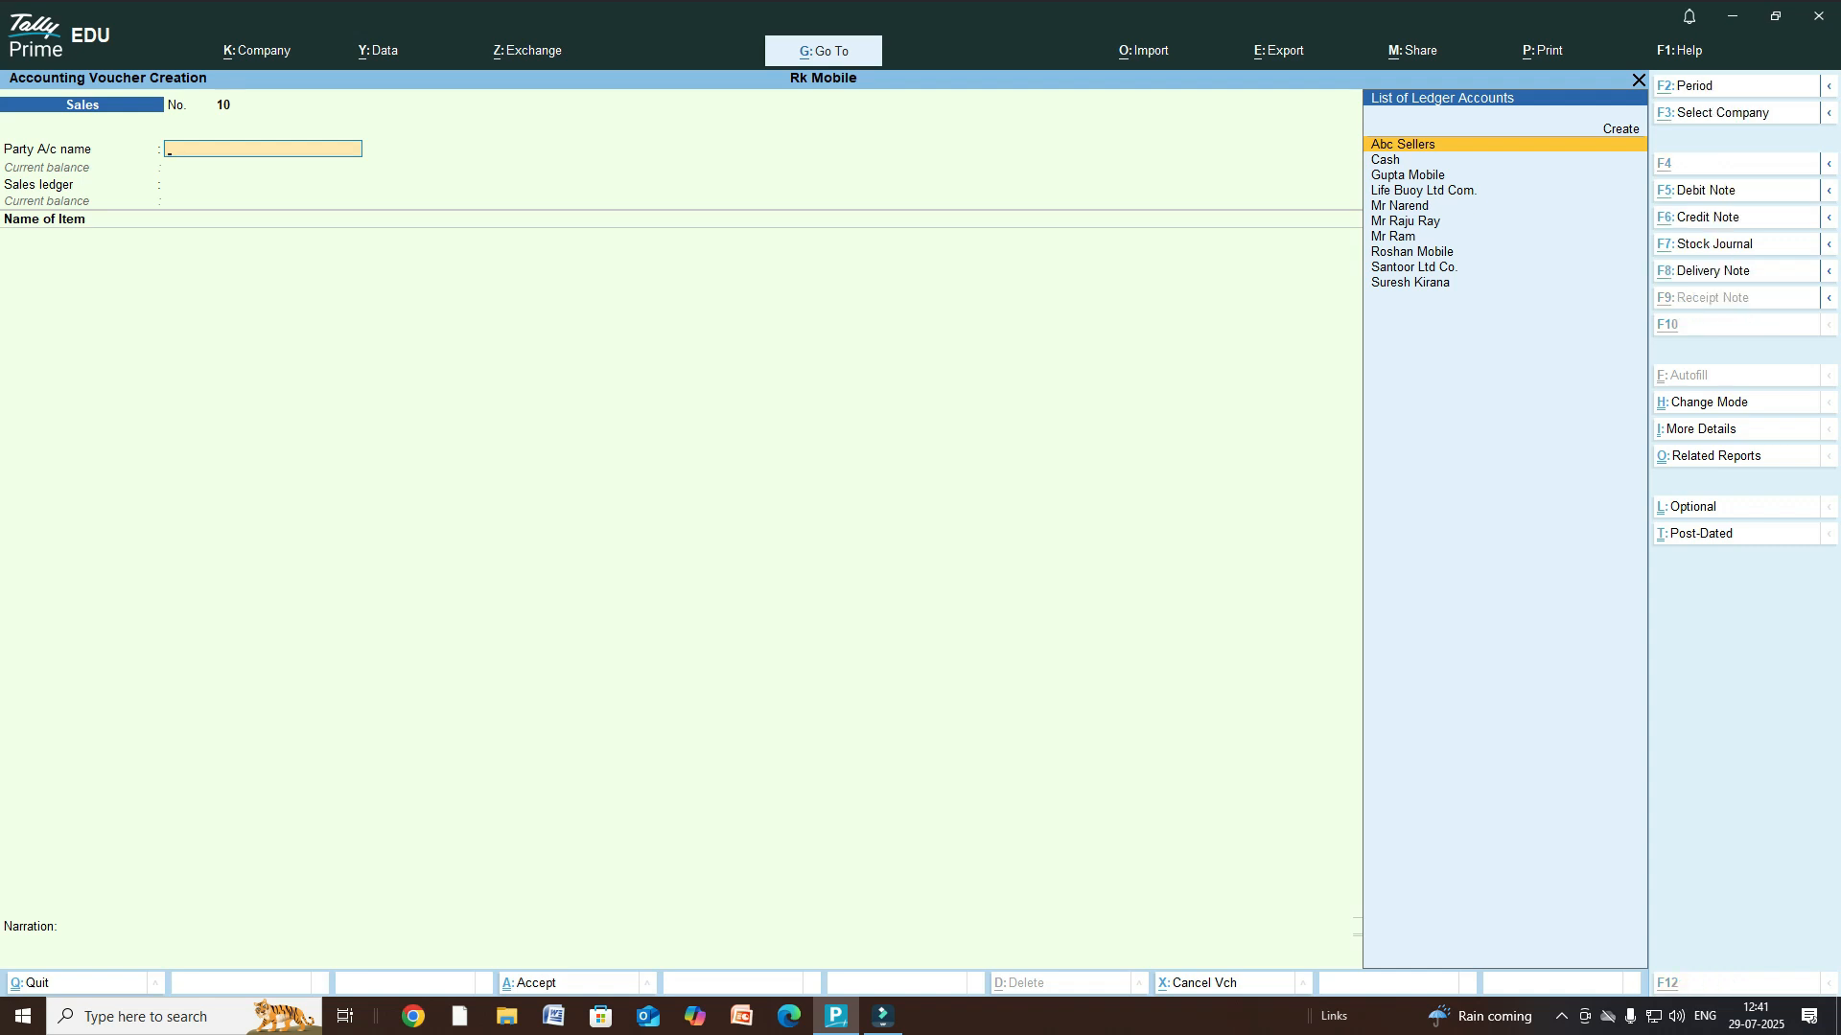
key(alt+c)
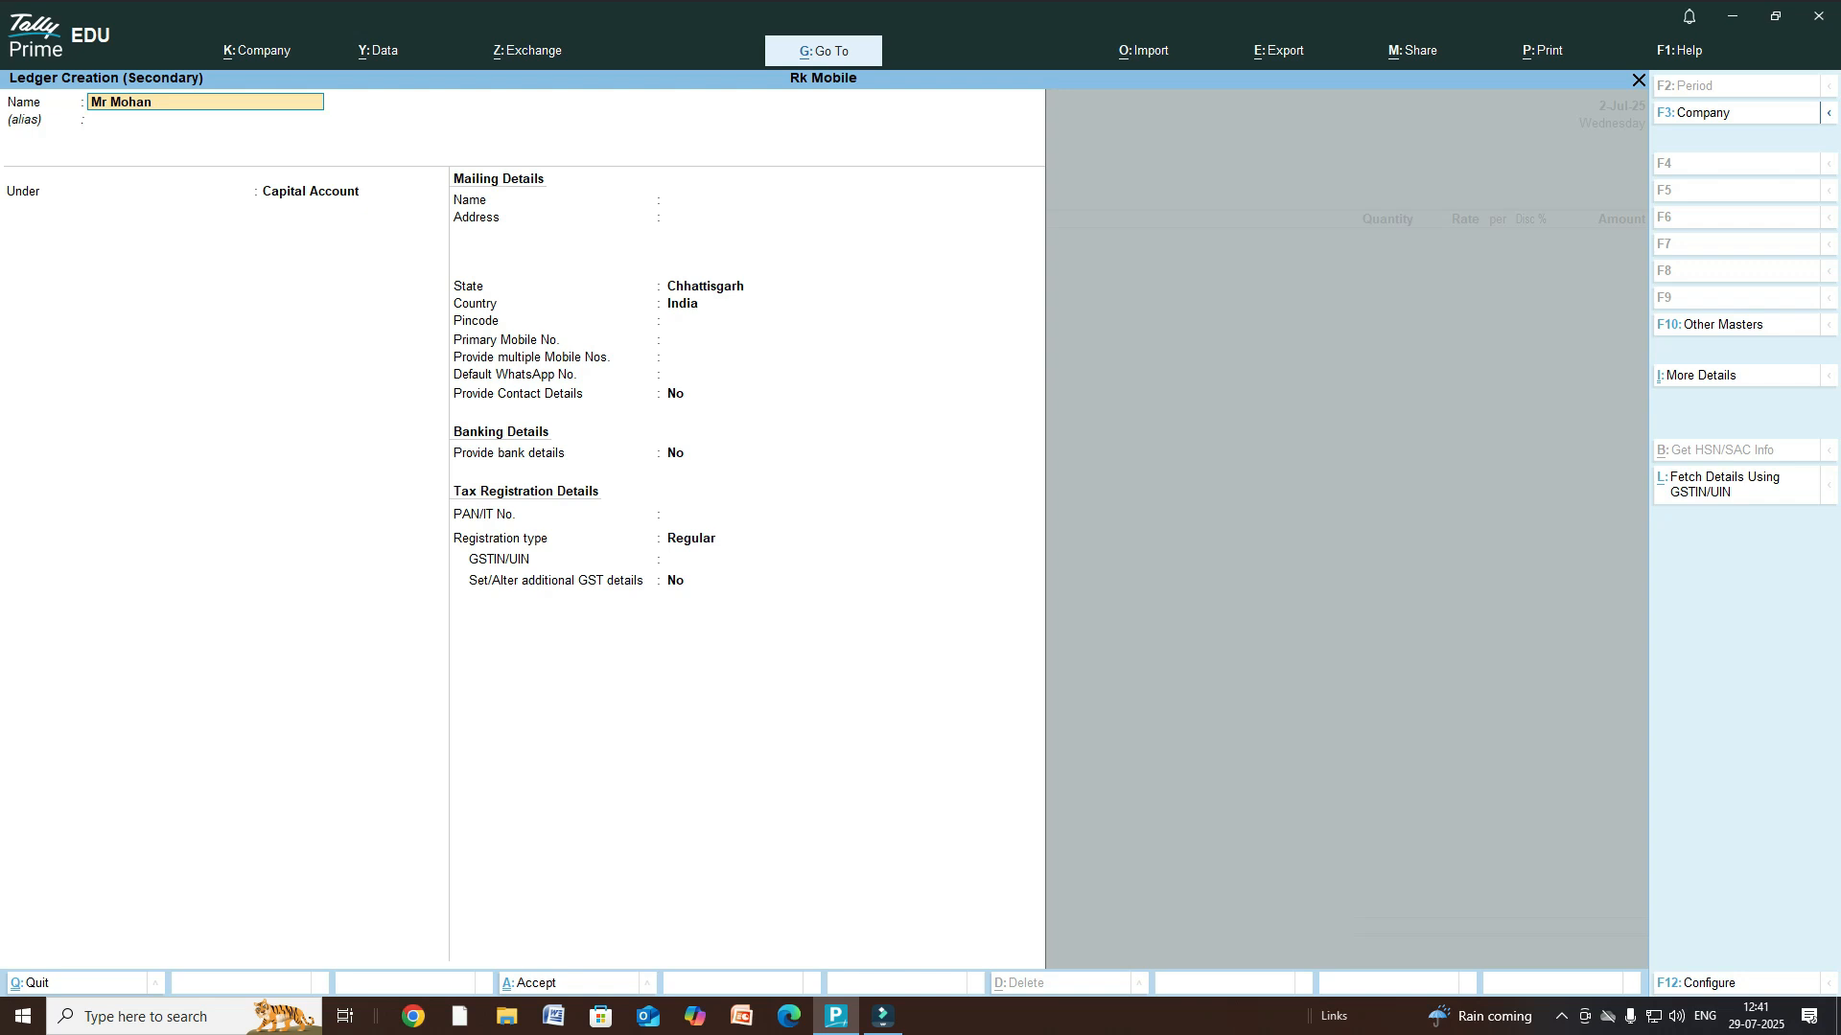
key(Return)
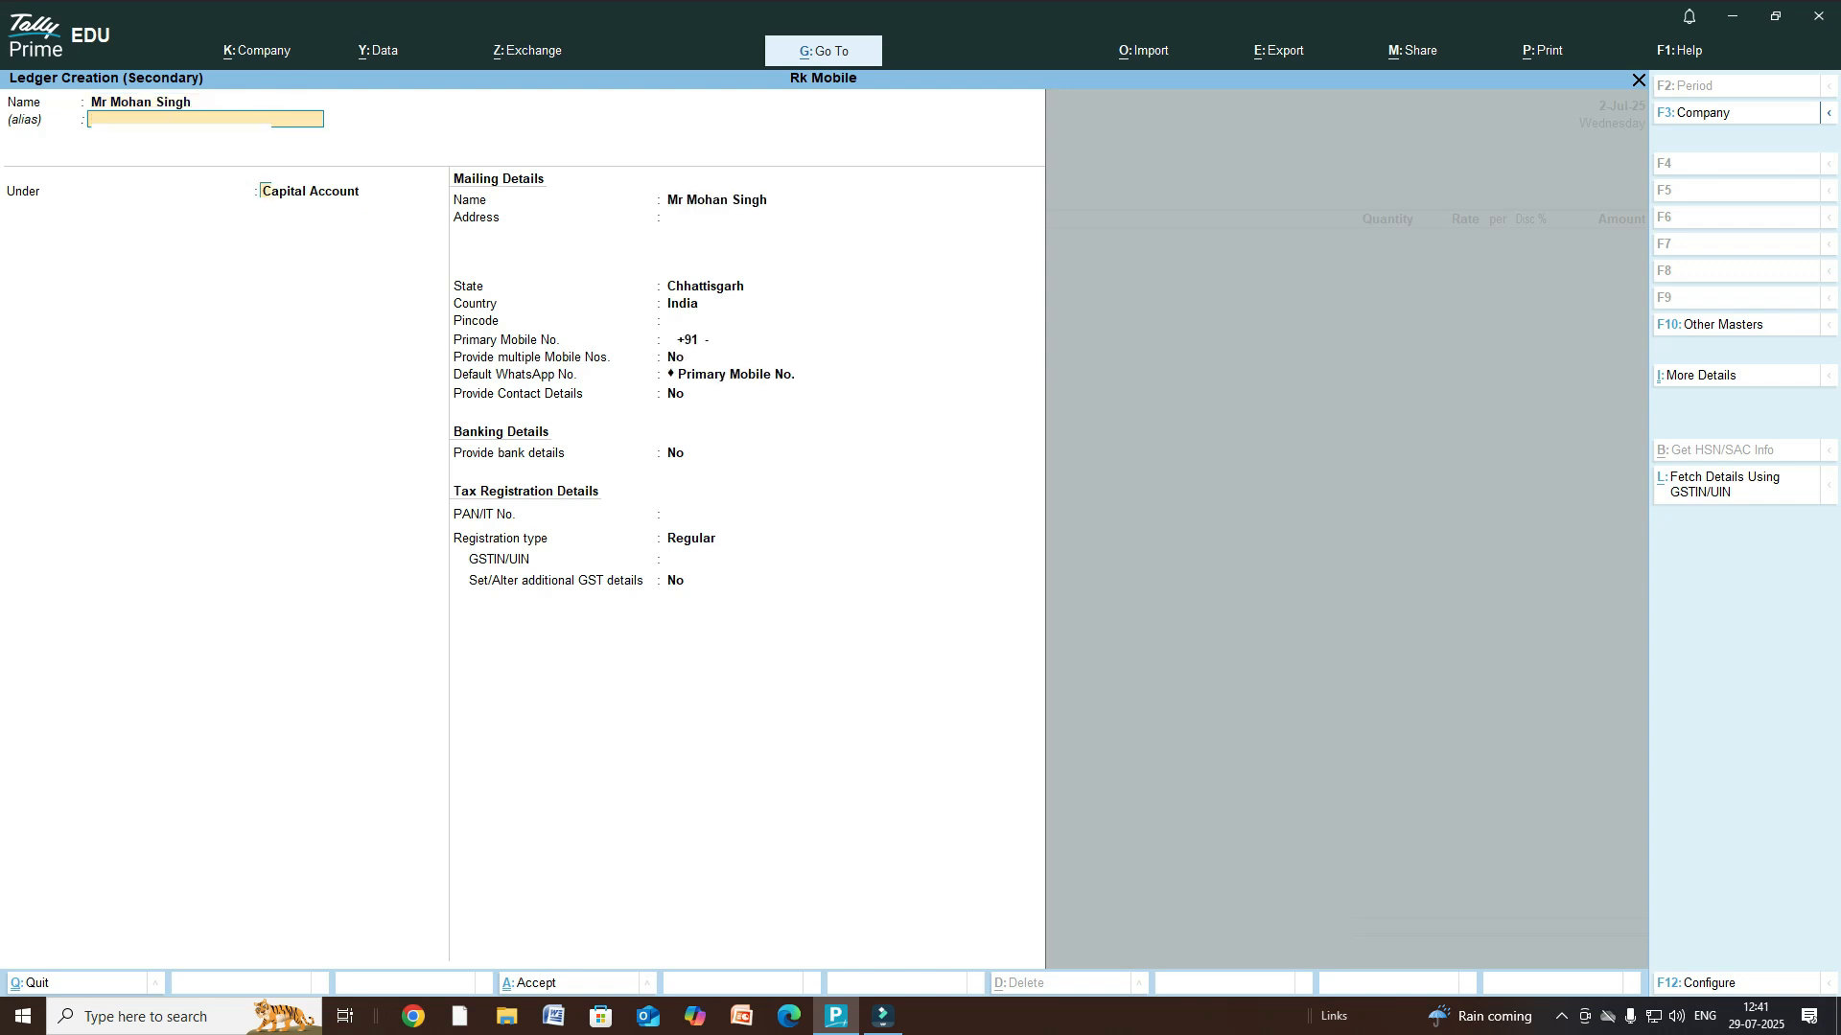
- Group the new customer ledger under Sundry Debtors, save it, and skip dispatch details
text(Sun)
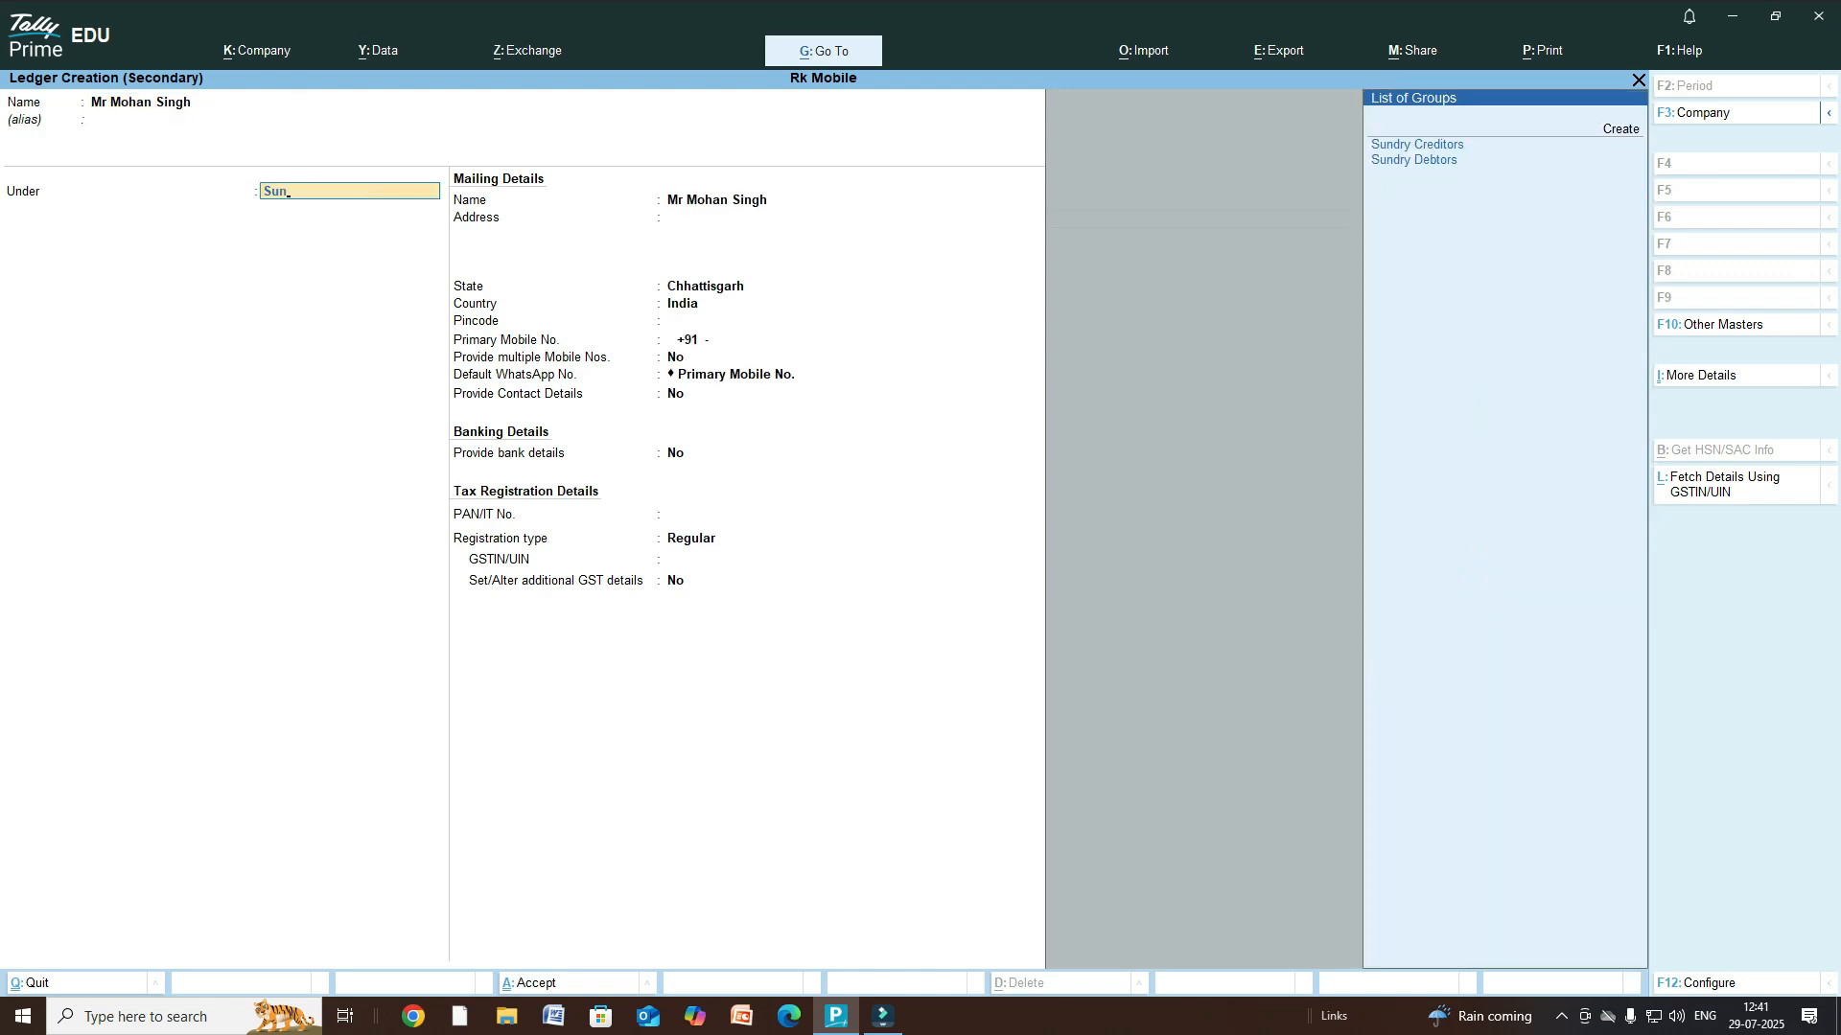
key(Down)
key(Return)
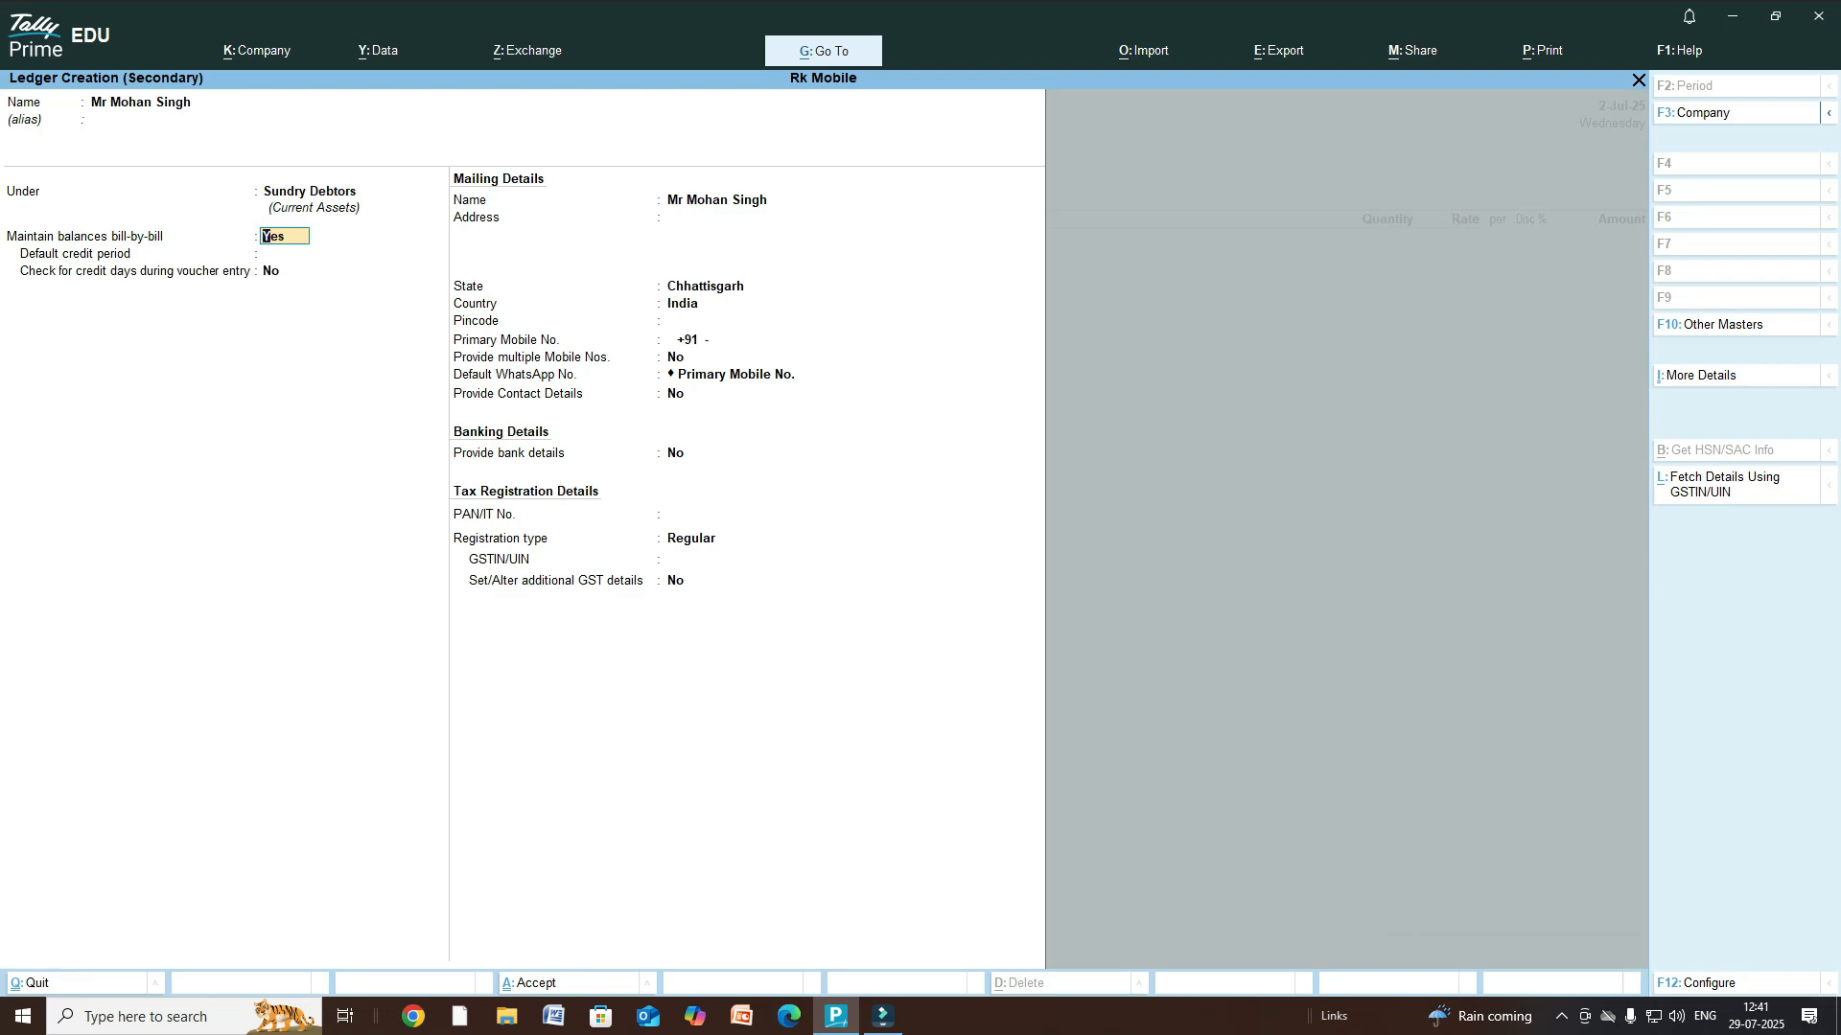
key(ctrl+a)
key(Return)
key(Return)
key(Return)
key(Return)
key(Return)
key(Return)
key(Return)
key(Return)
key(Return)
key(Return)
key(Return)
key(Return)
key(Return)
key(Return)
key(Return)
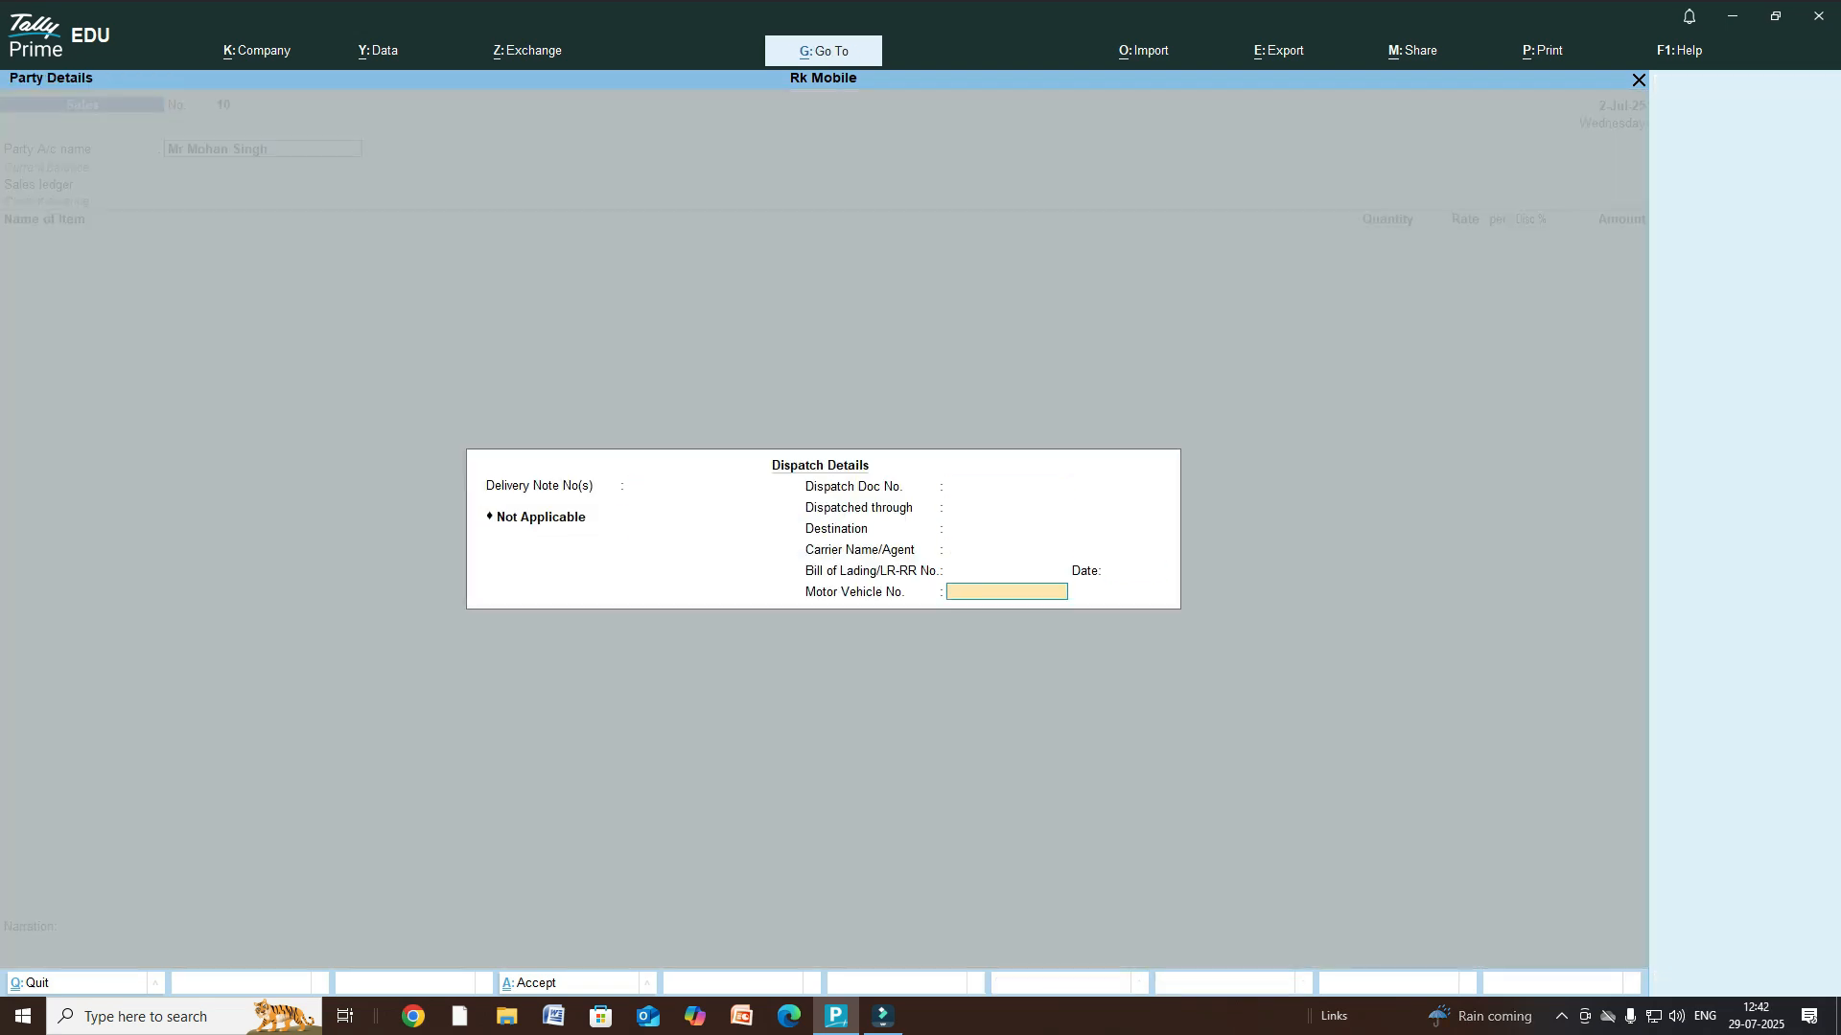
text(Sale)
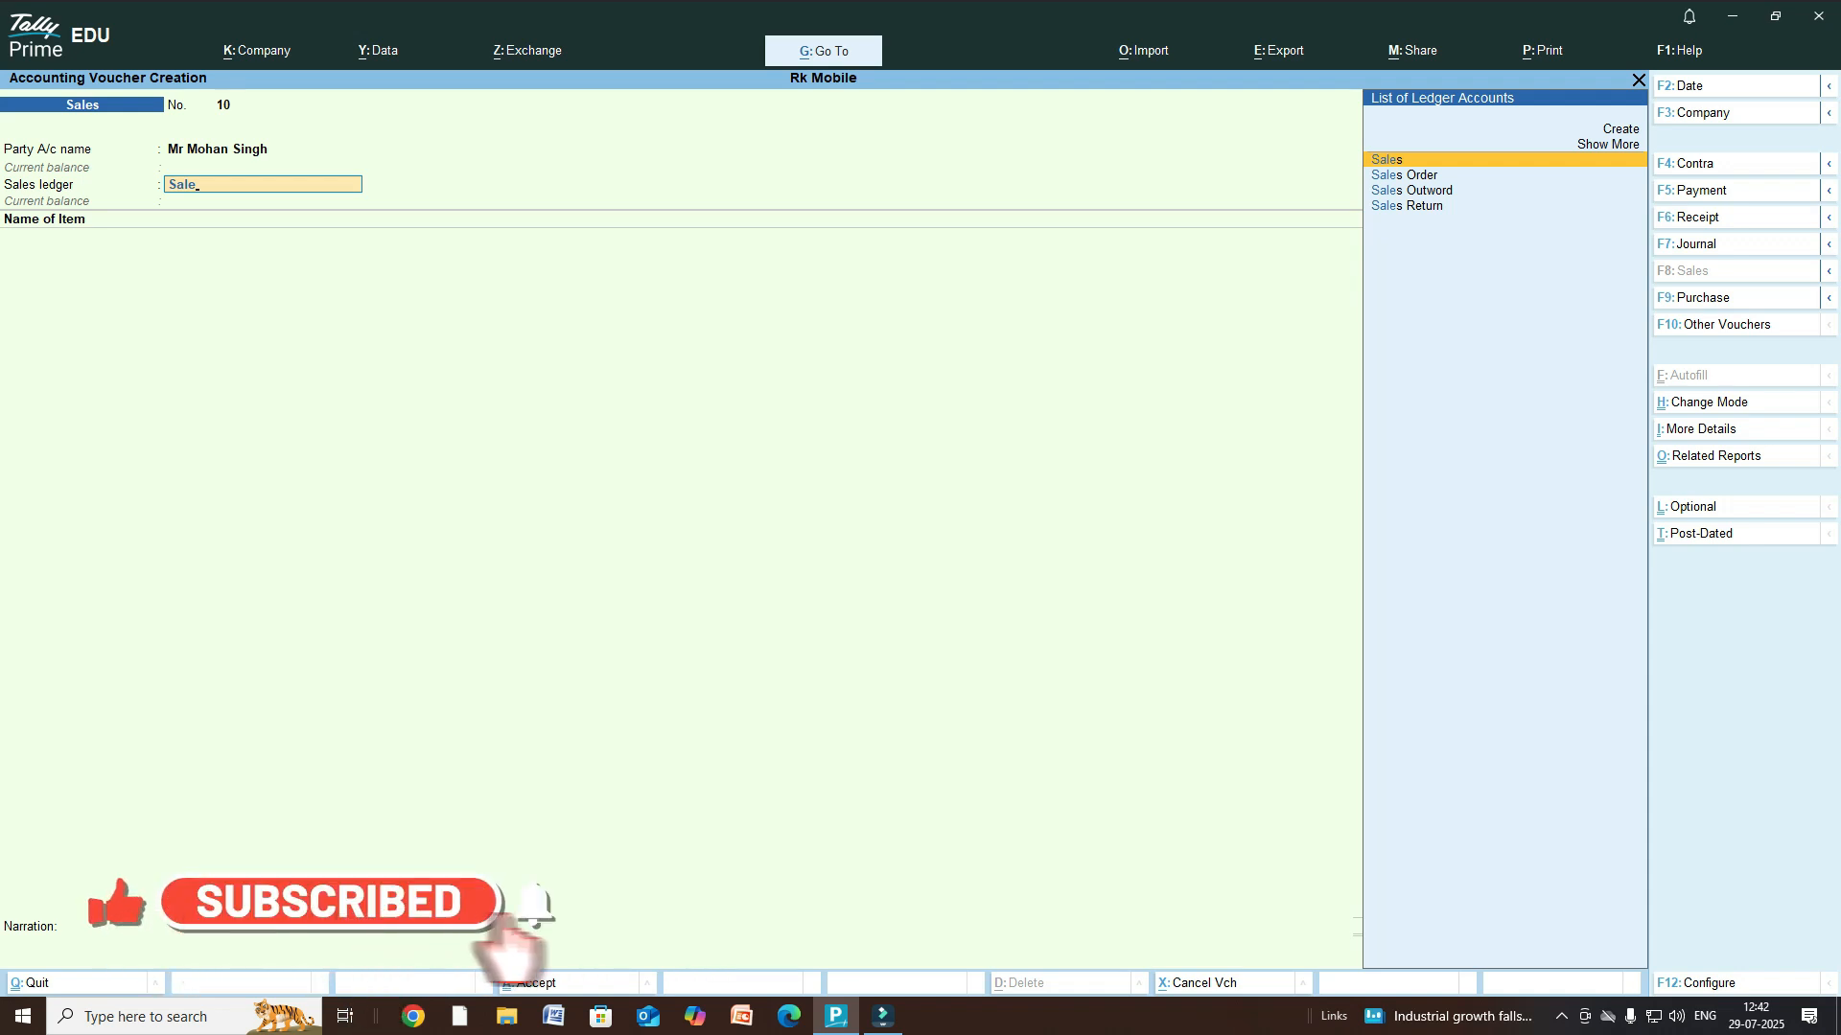
- Use the Sales ledger and add Santoor Skin, quantity 1 at 18.00 per pcs (2,160.00)
key(Return)
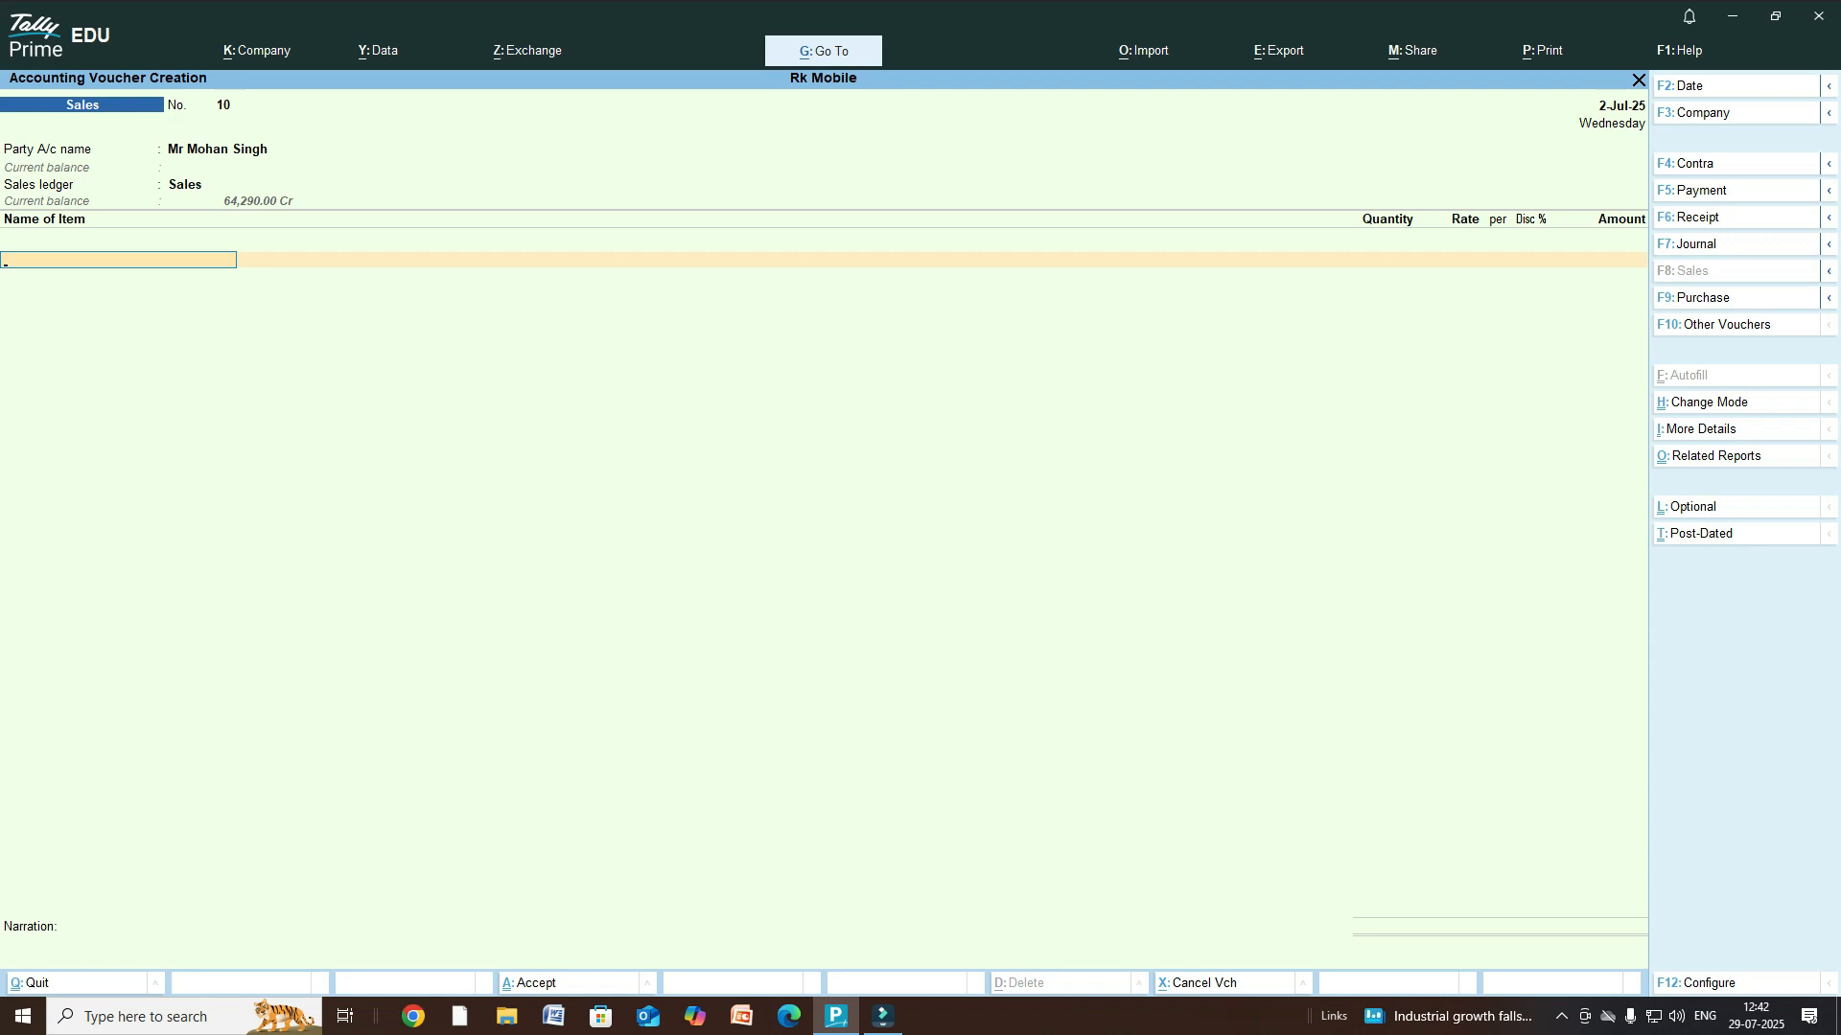
text(T)
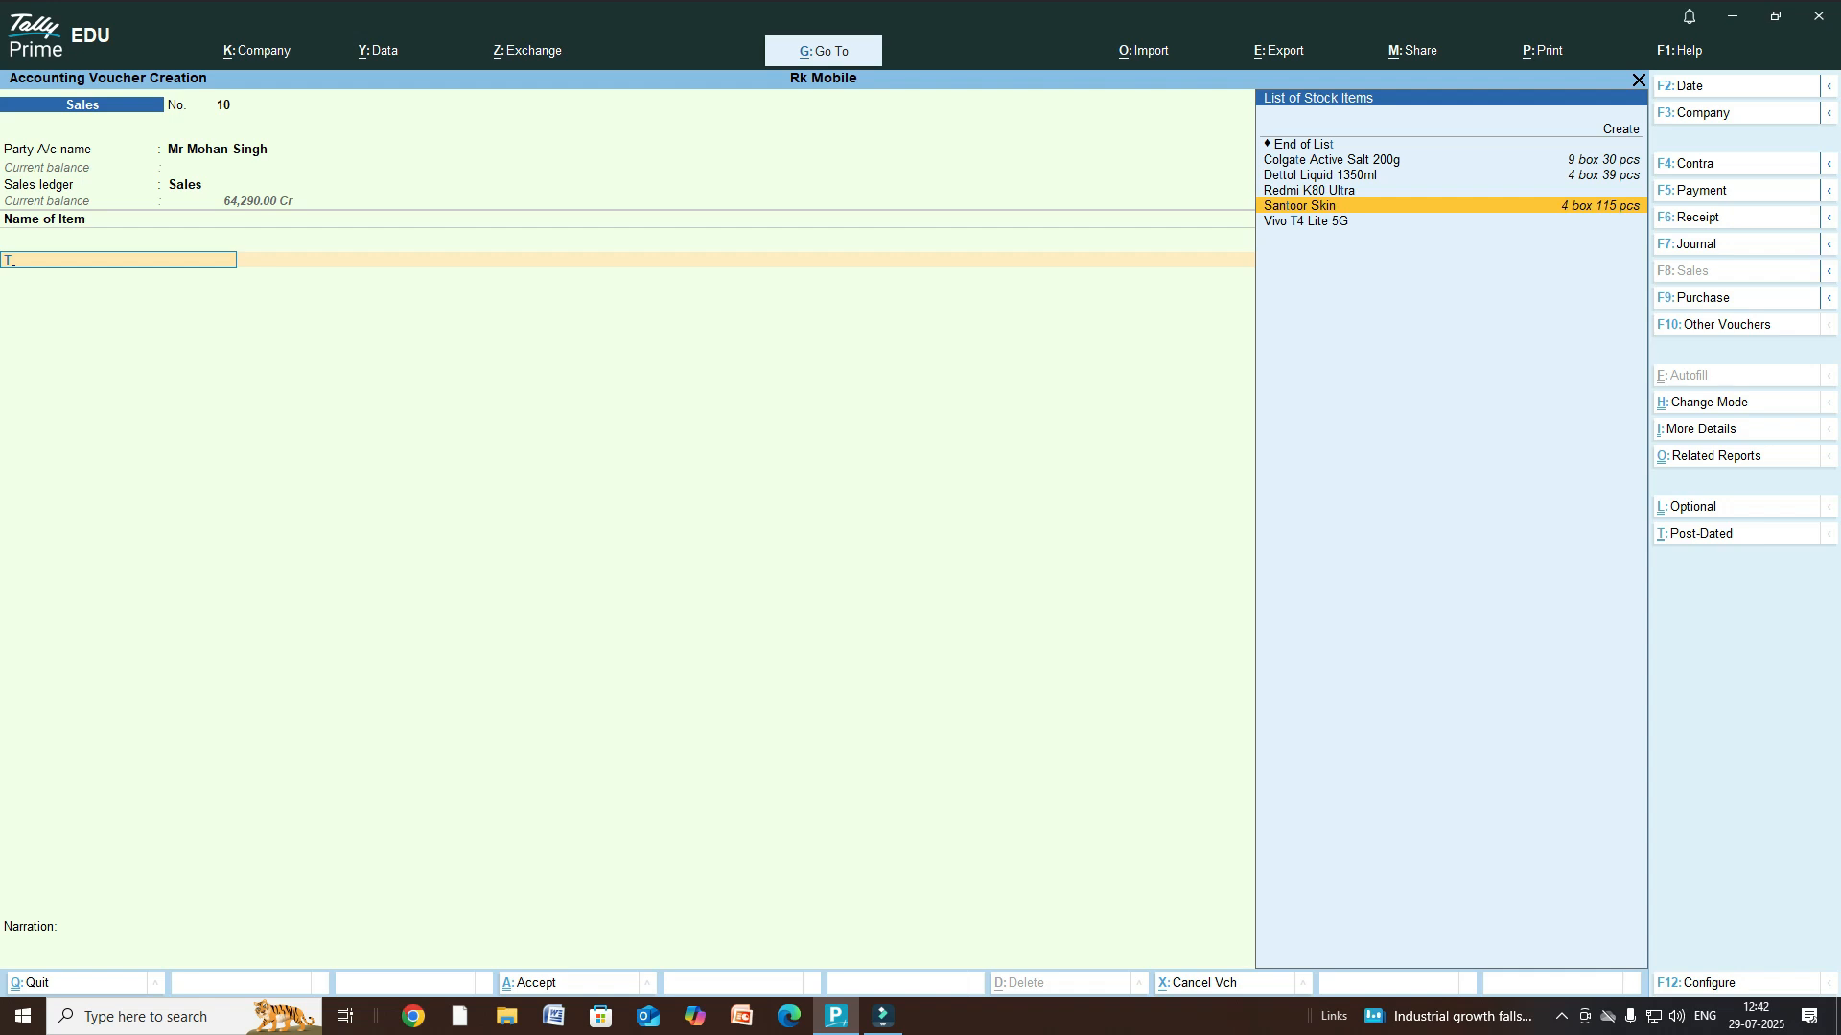
key(Return)
key(Return)
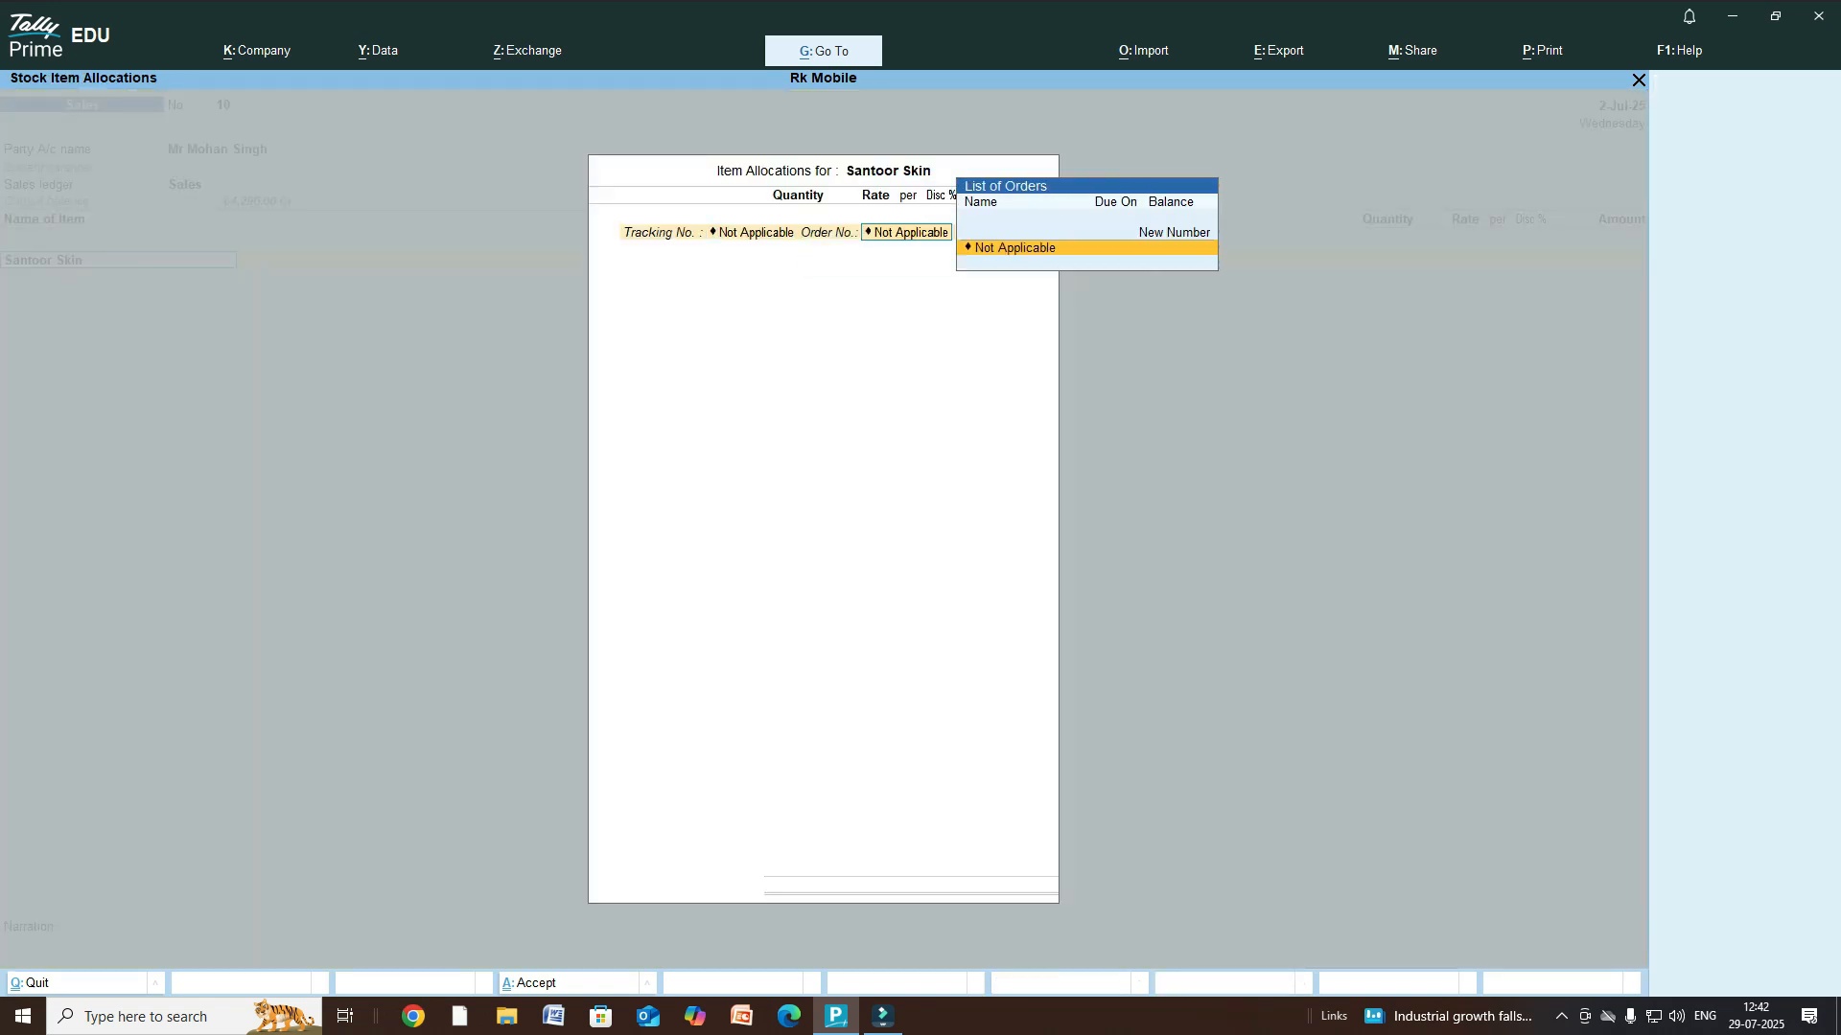
key(Return)
text(1)
key(Return)
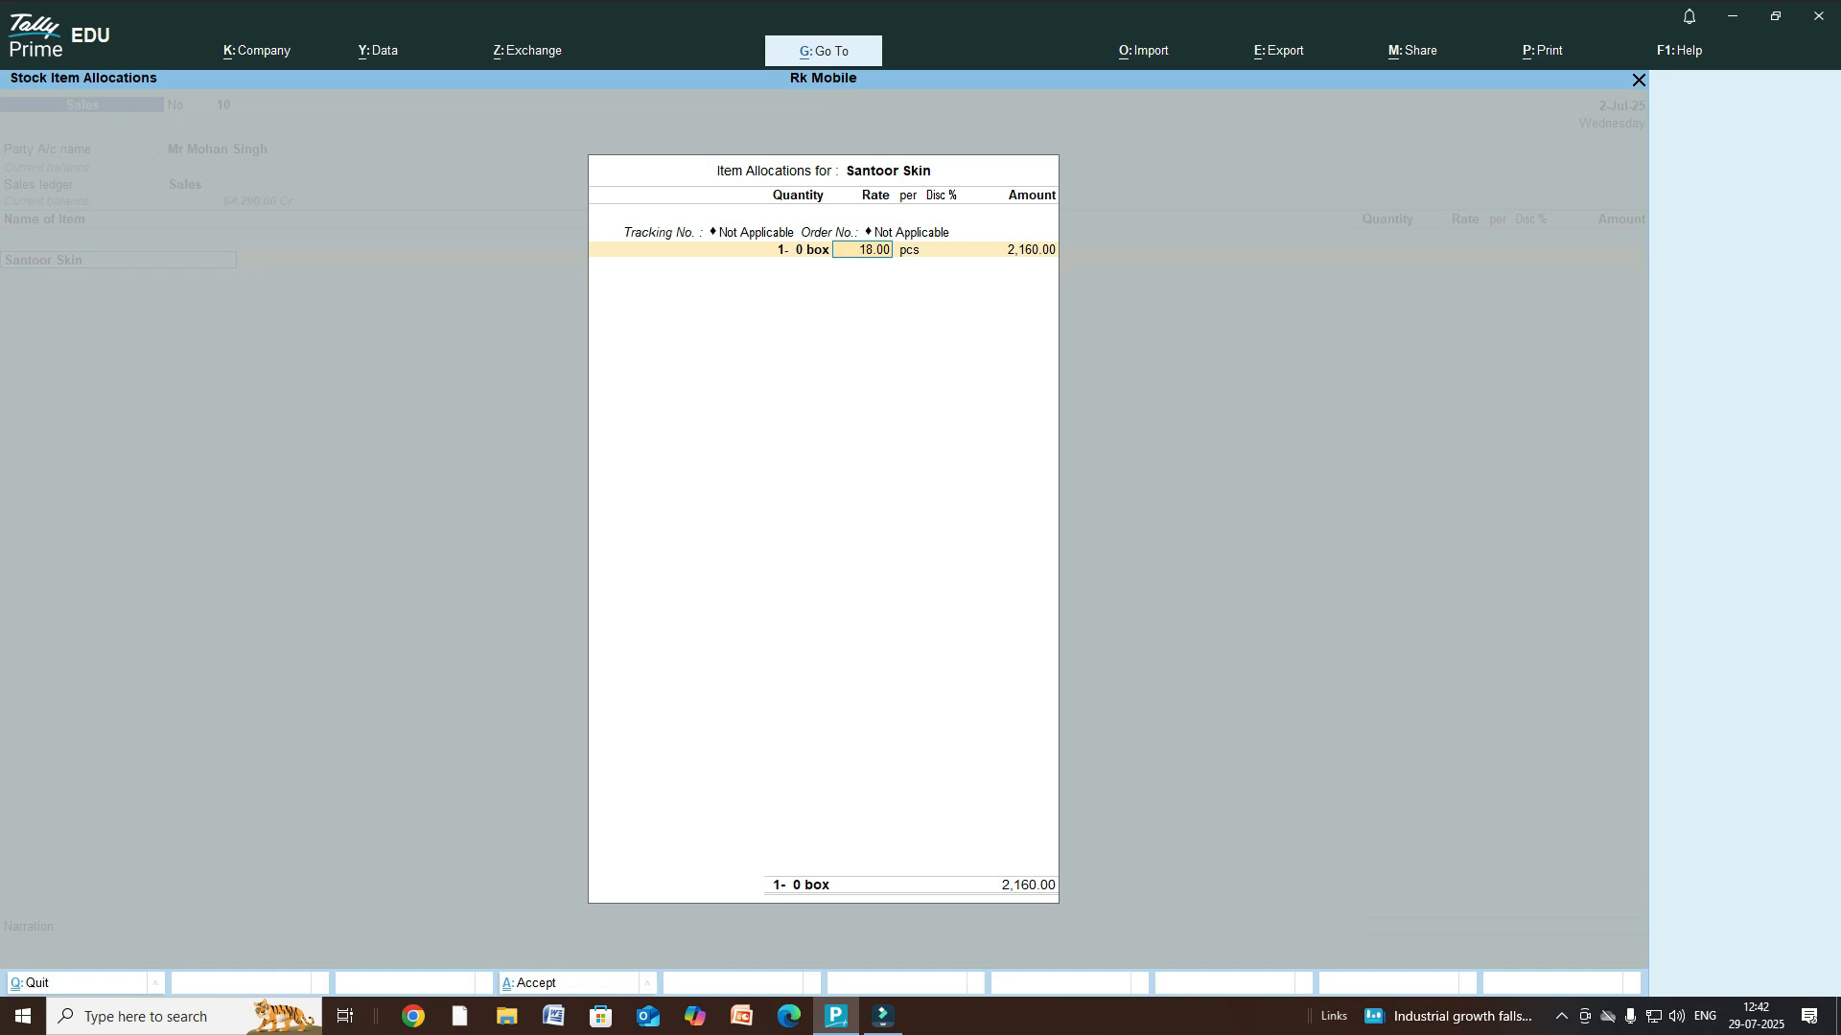
key(Return)
key(Return)
key(BackSpace)
- In Company Features, show more features and set Use Discount column in invoices to No
key(Escape)
key(F11)
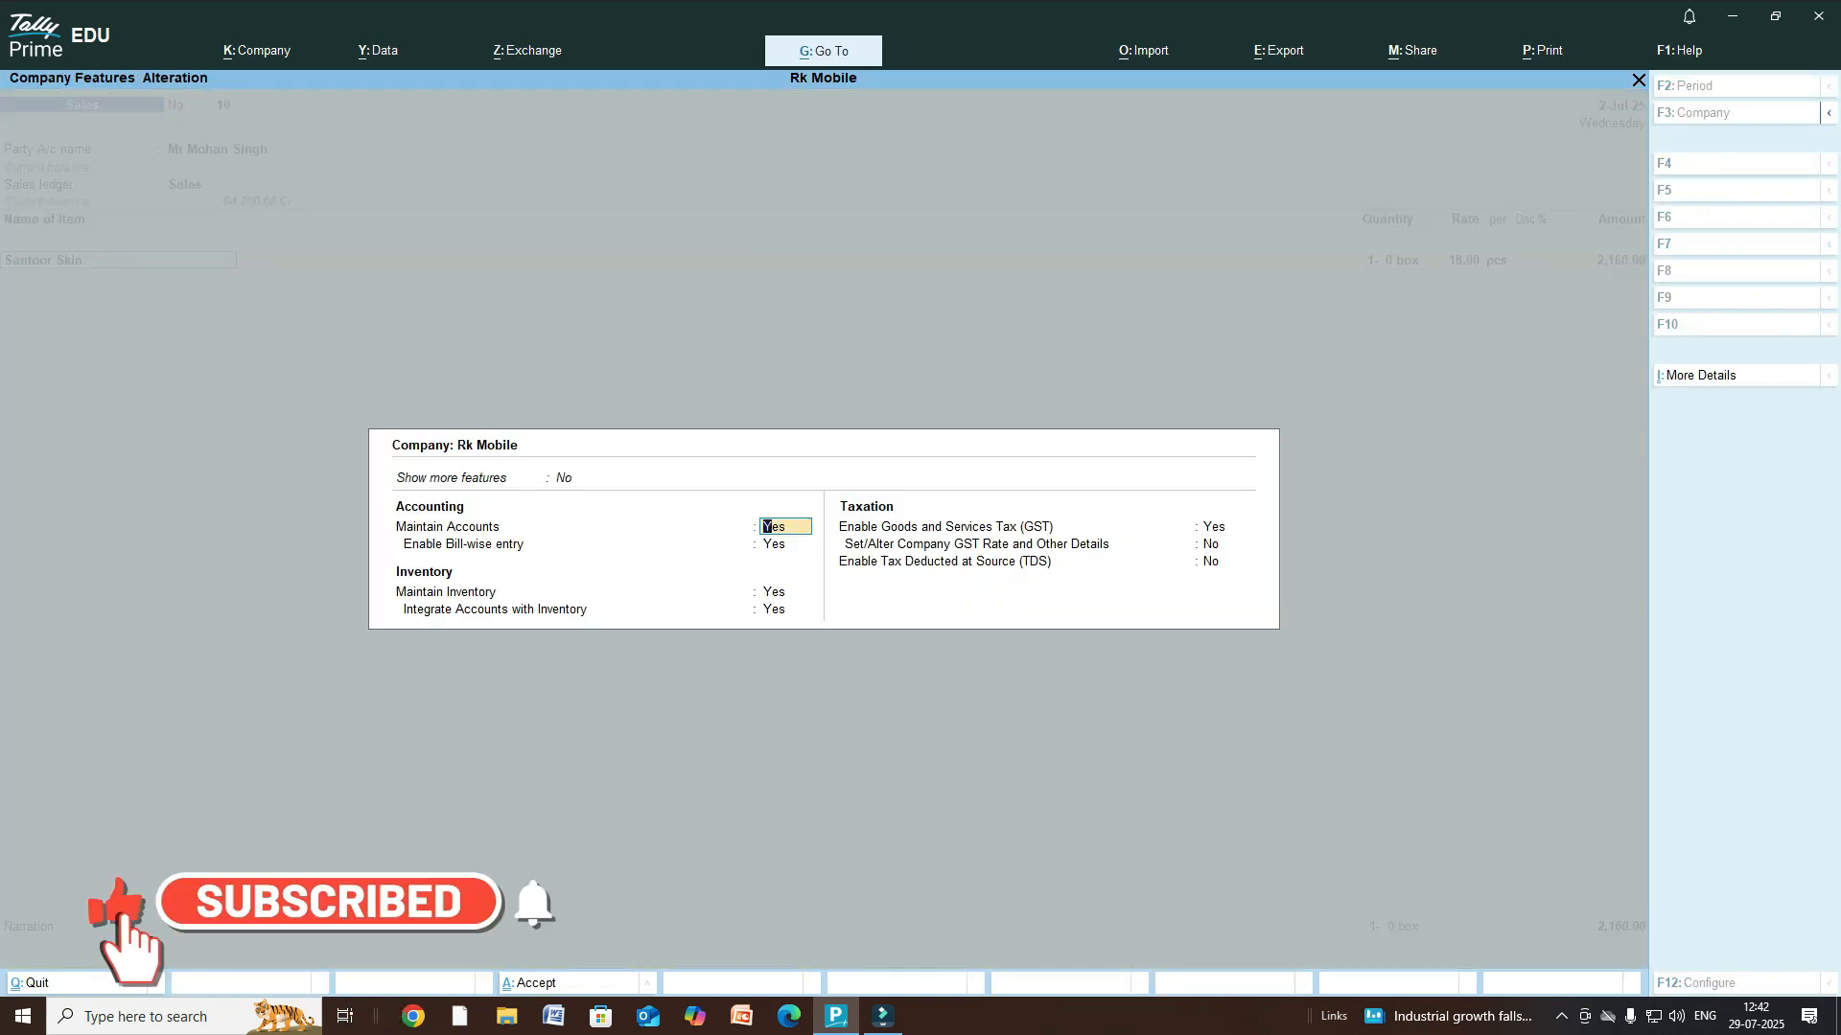
key(Up)
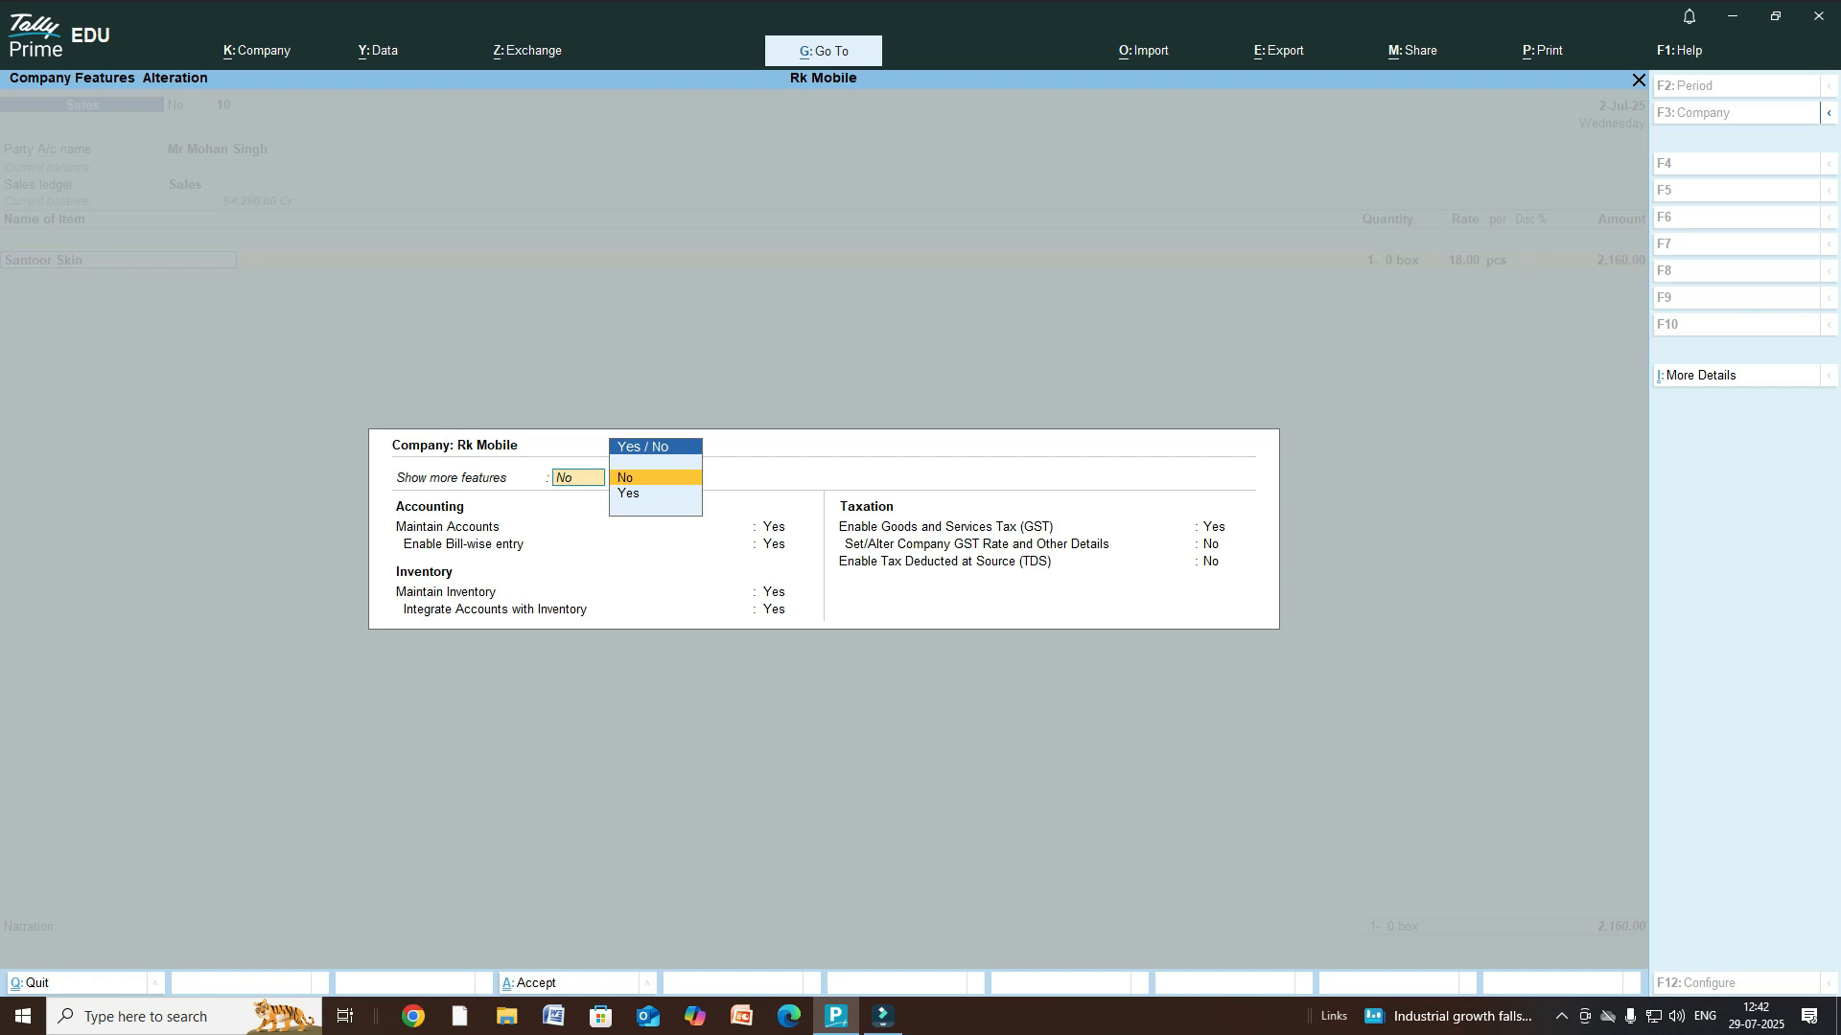
key(Down)
key(Return)
key(Down)
key(Down)
key(Down)
key(Down)
key(Down)
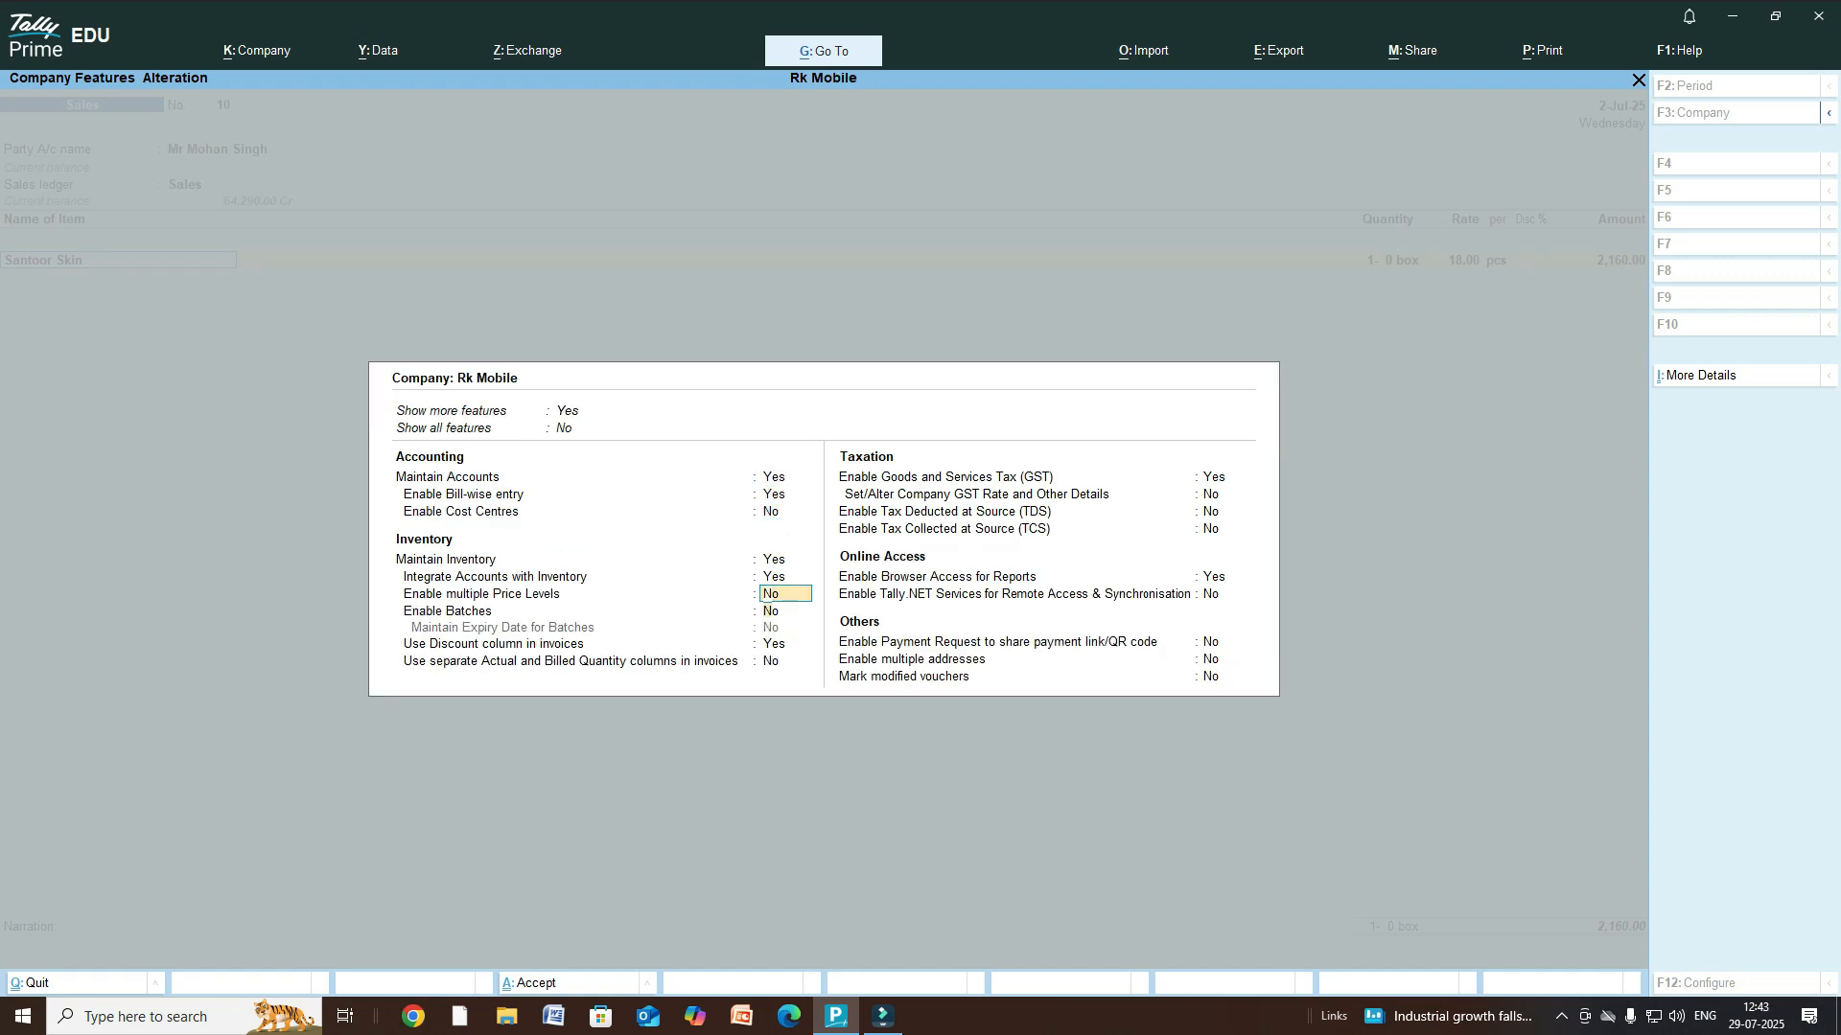
key(Down)
key(Down)
key(n)
key(Return)
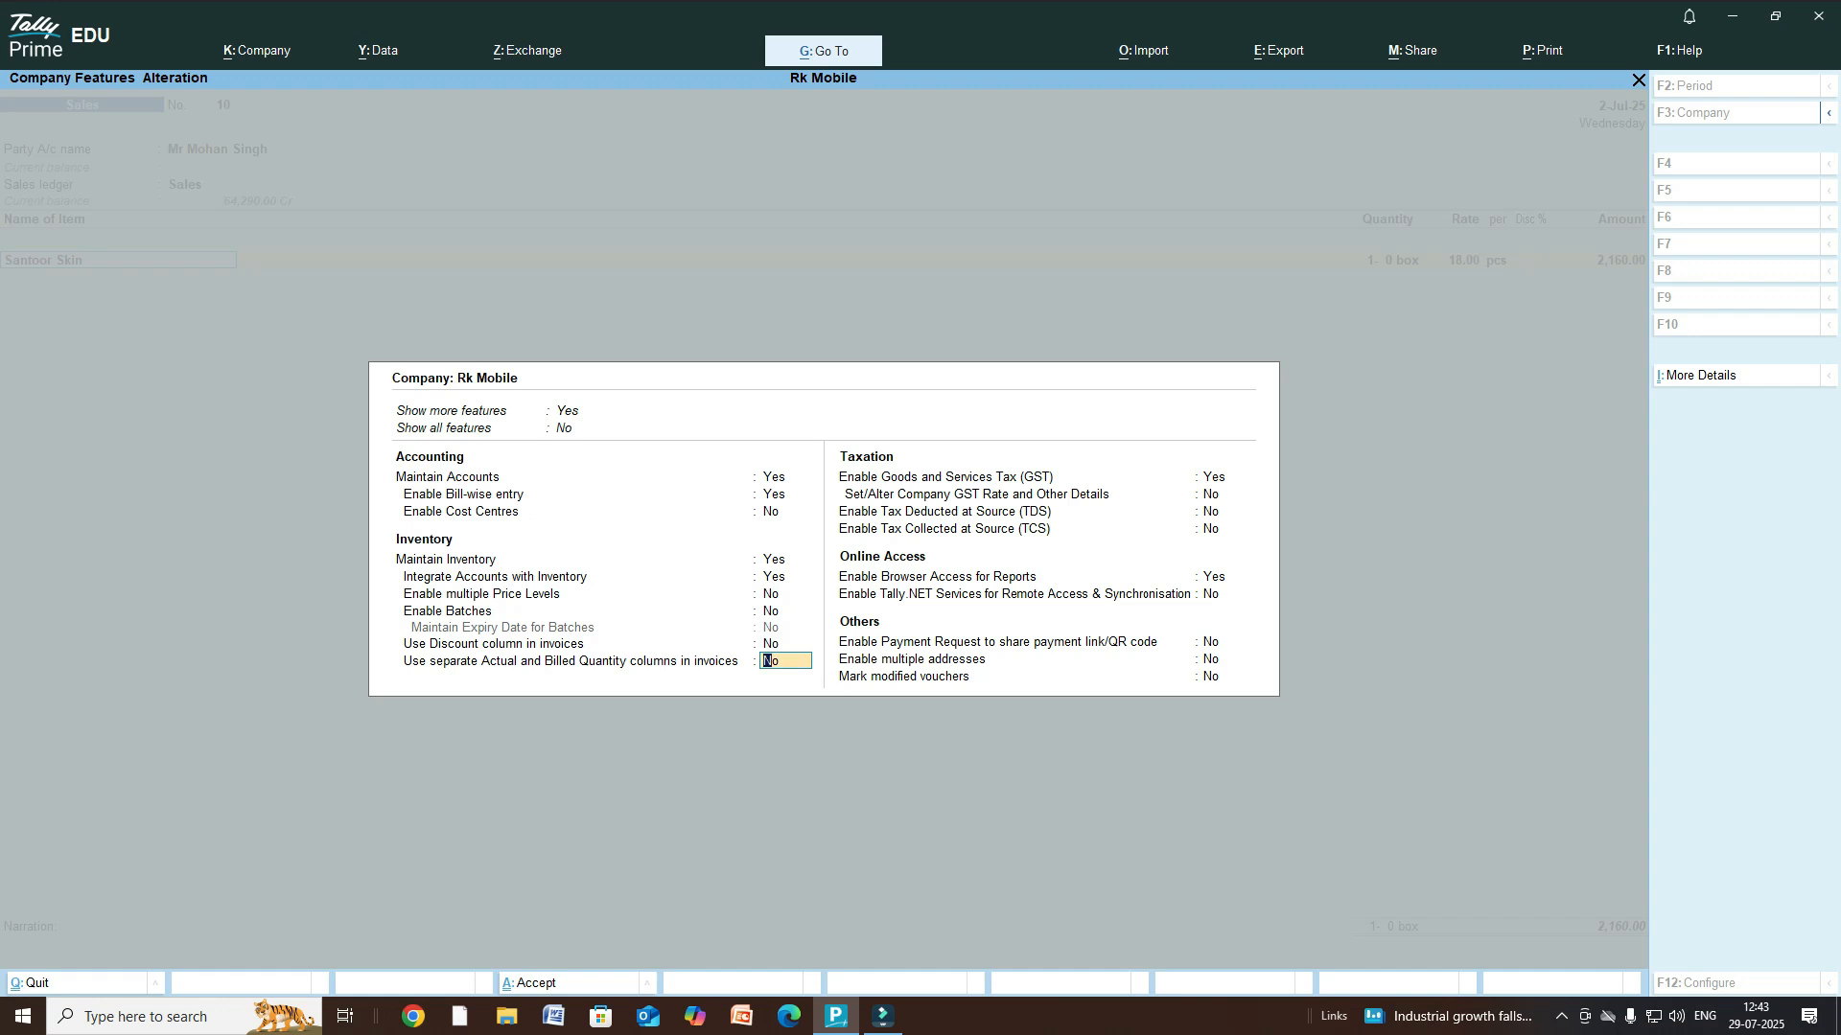
key(Return)
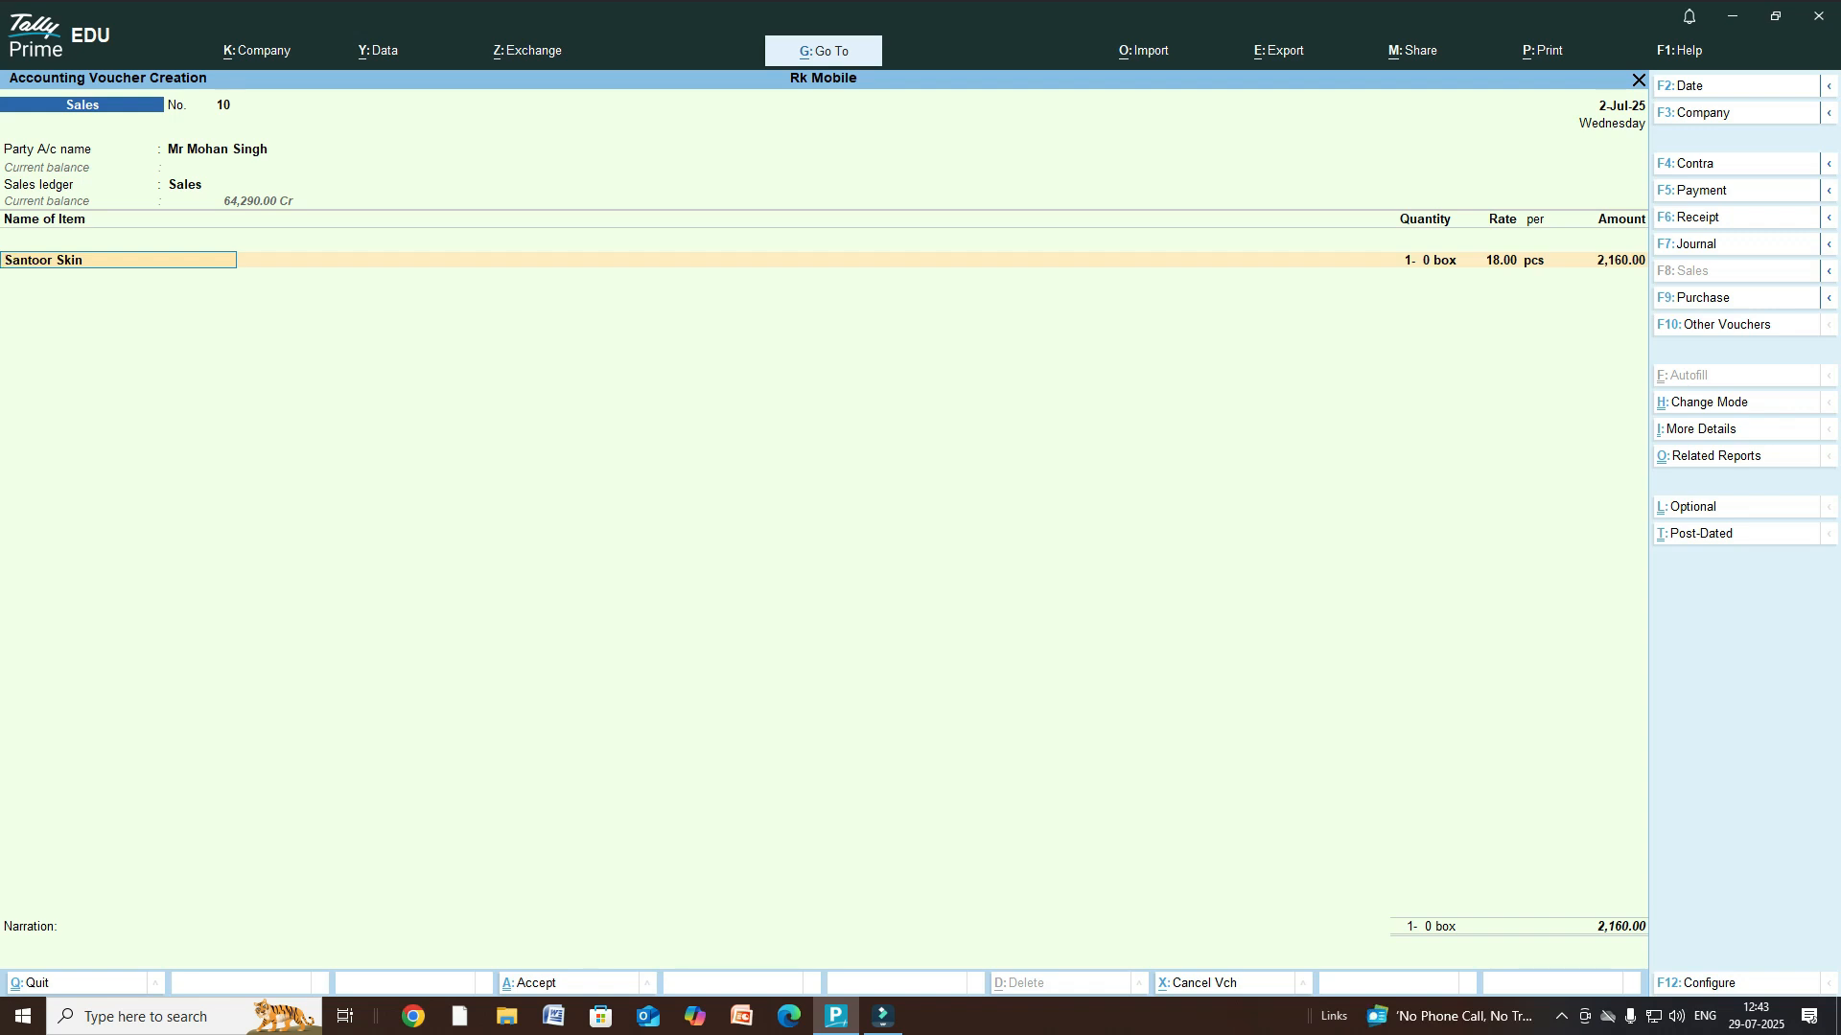
- Set Provide Cash/Trade Discount to Yes in the voucher configuration (F12)
key(F12)
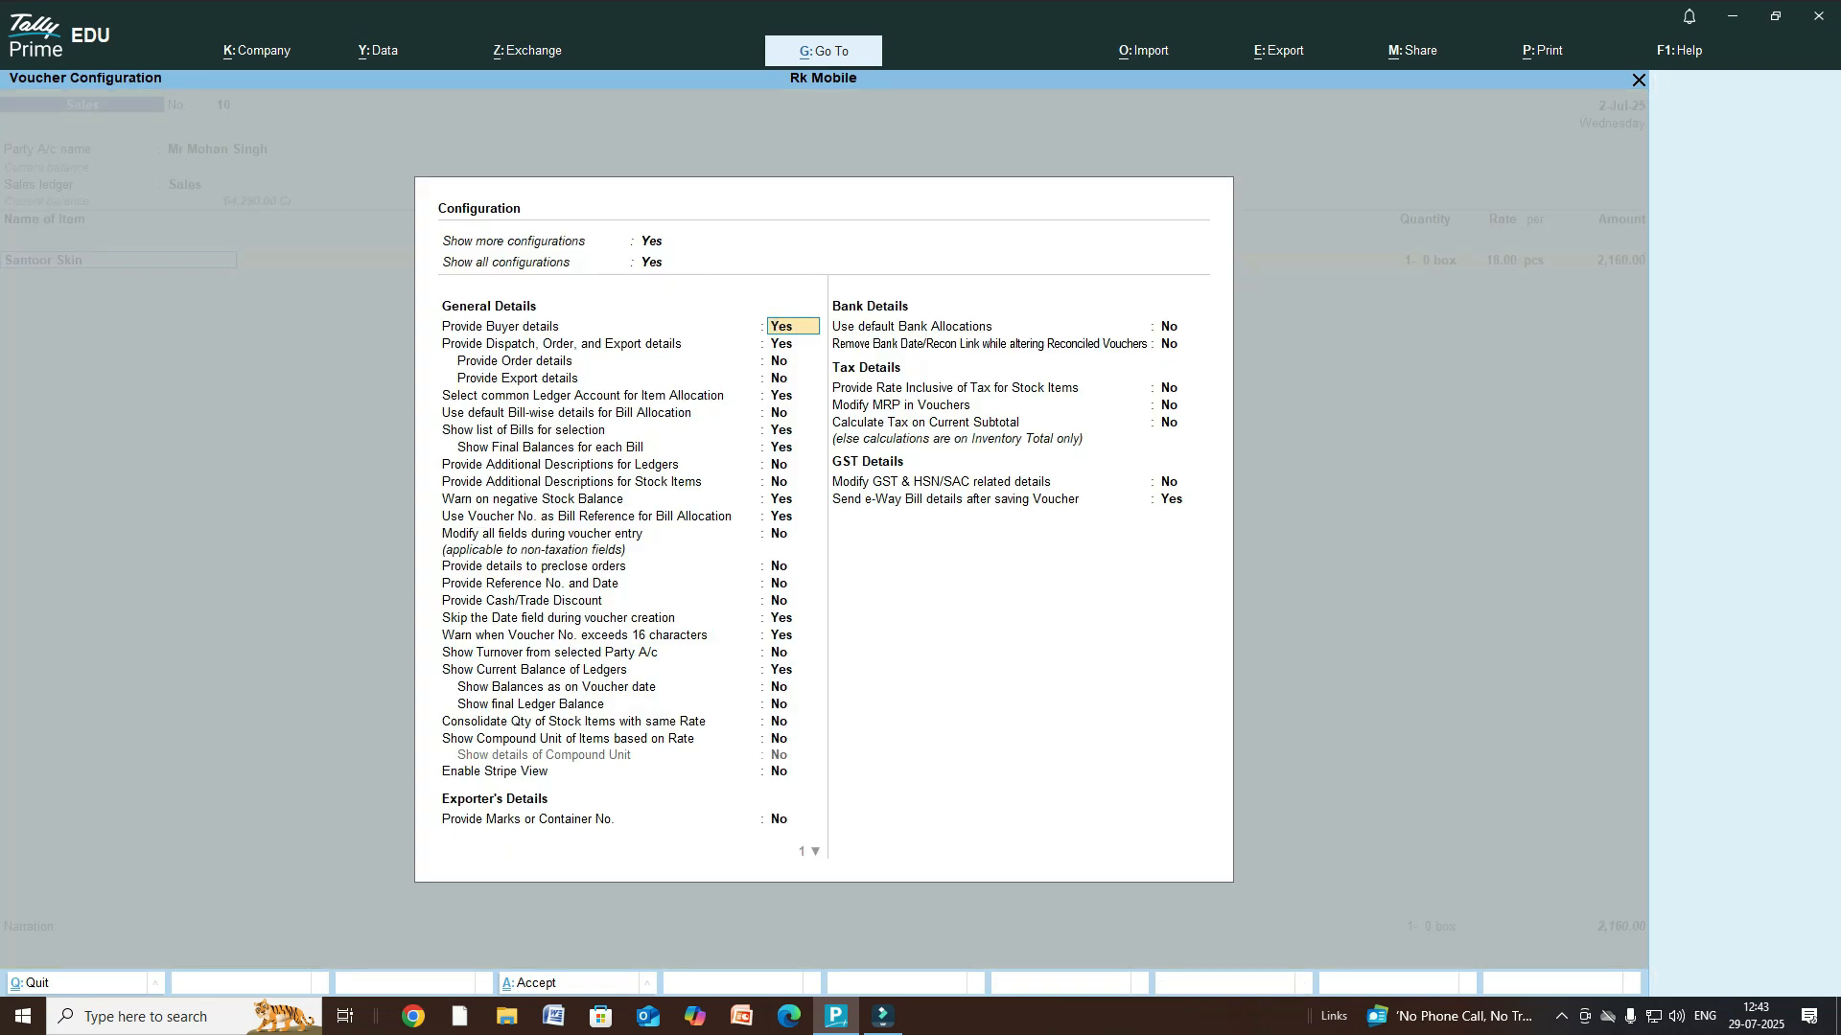
key(Down)
key(Down)
key(Down)
key(Down)
key(Down)
key(Down)
key(Down)
key(Down)
key(Down)
key(Down)
key(Down)
key(Down)
key(Down)
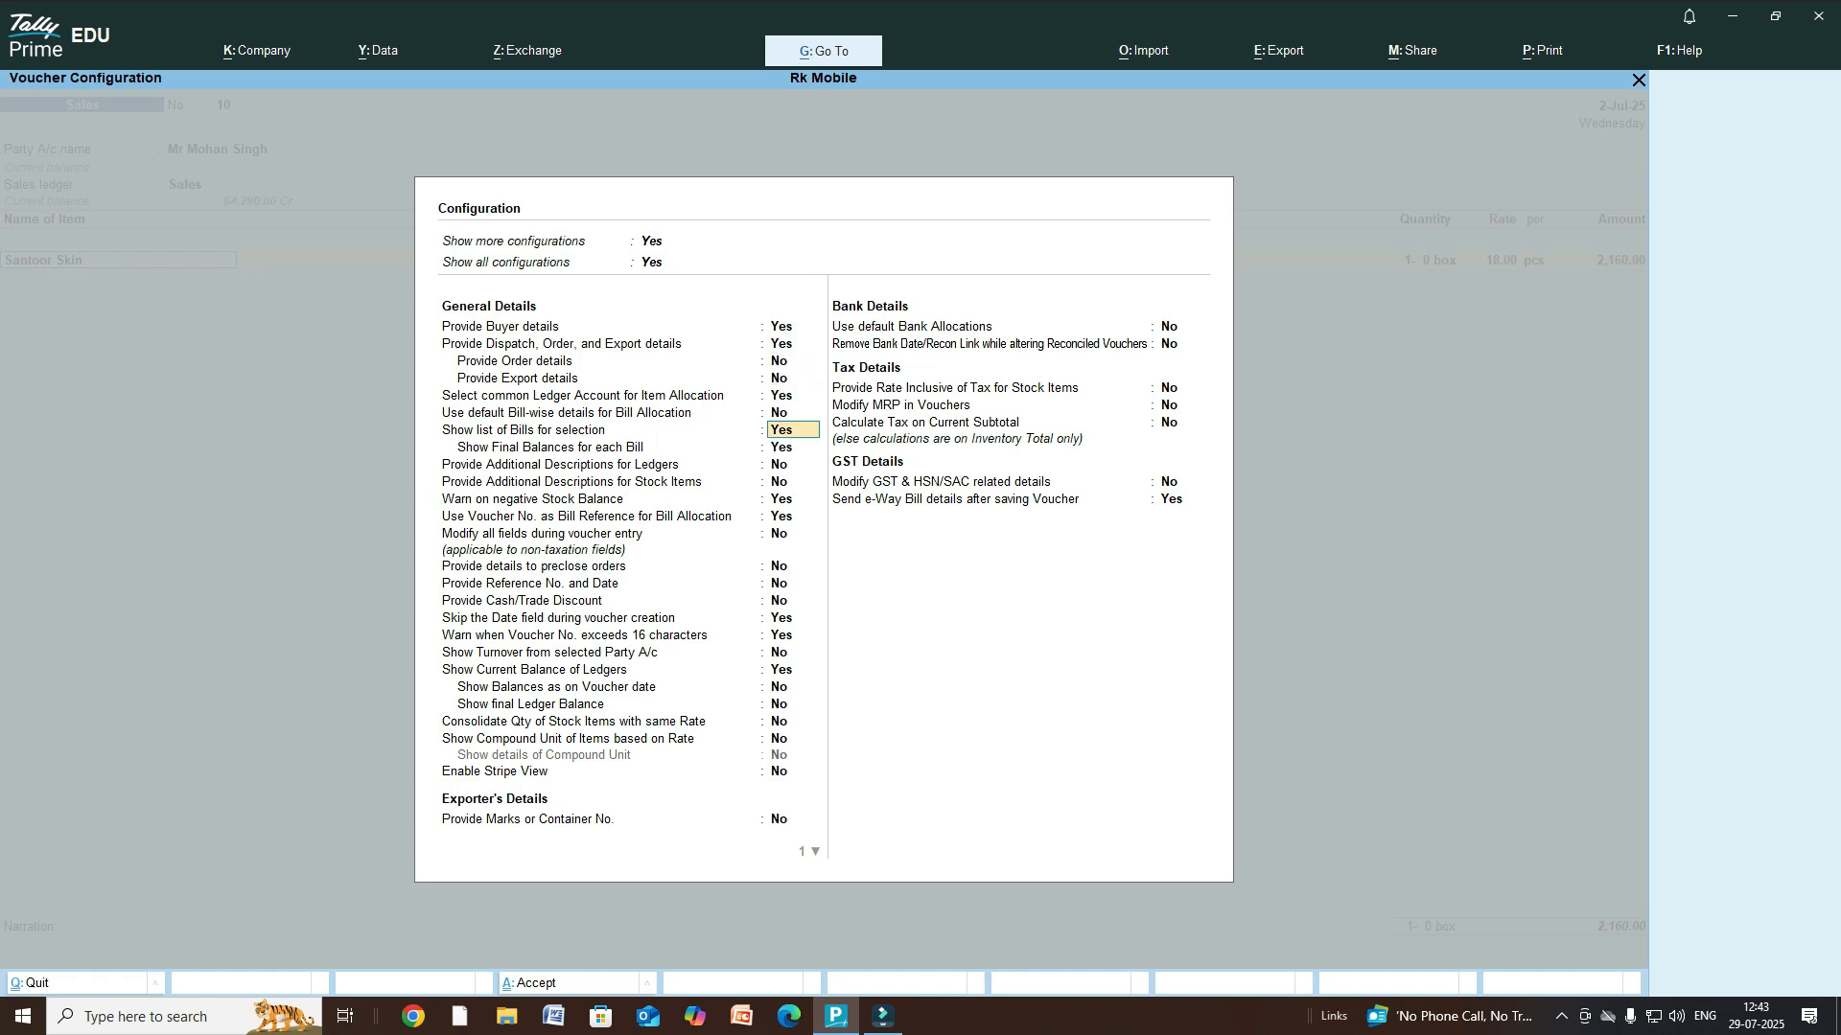
key(Down)
key(Down)
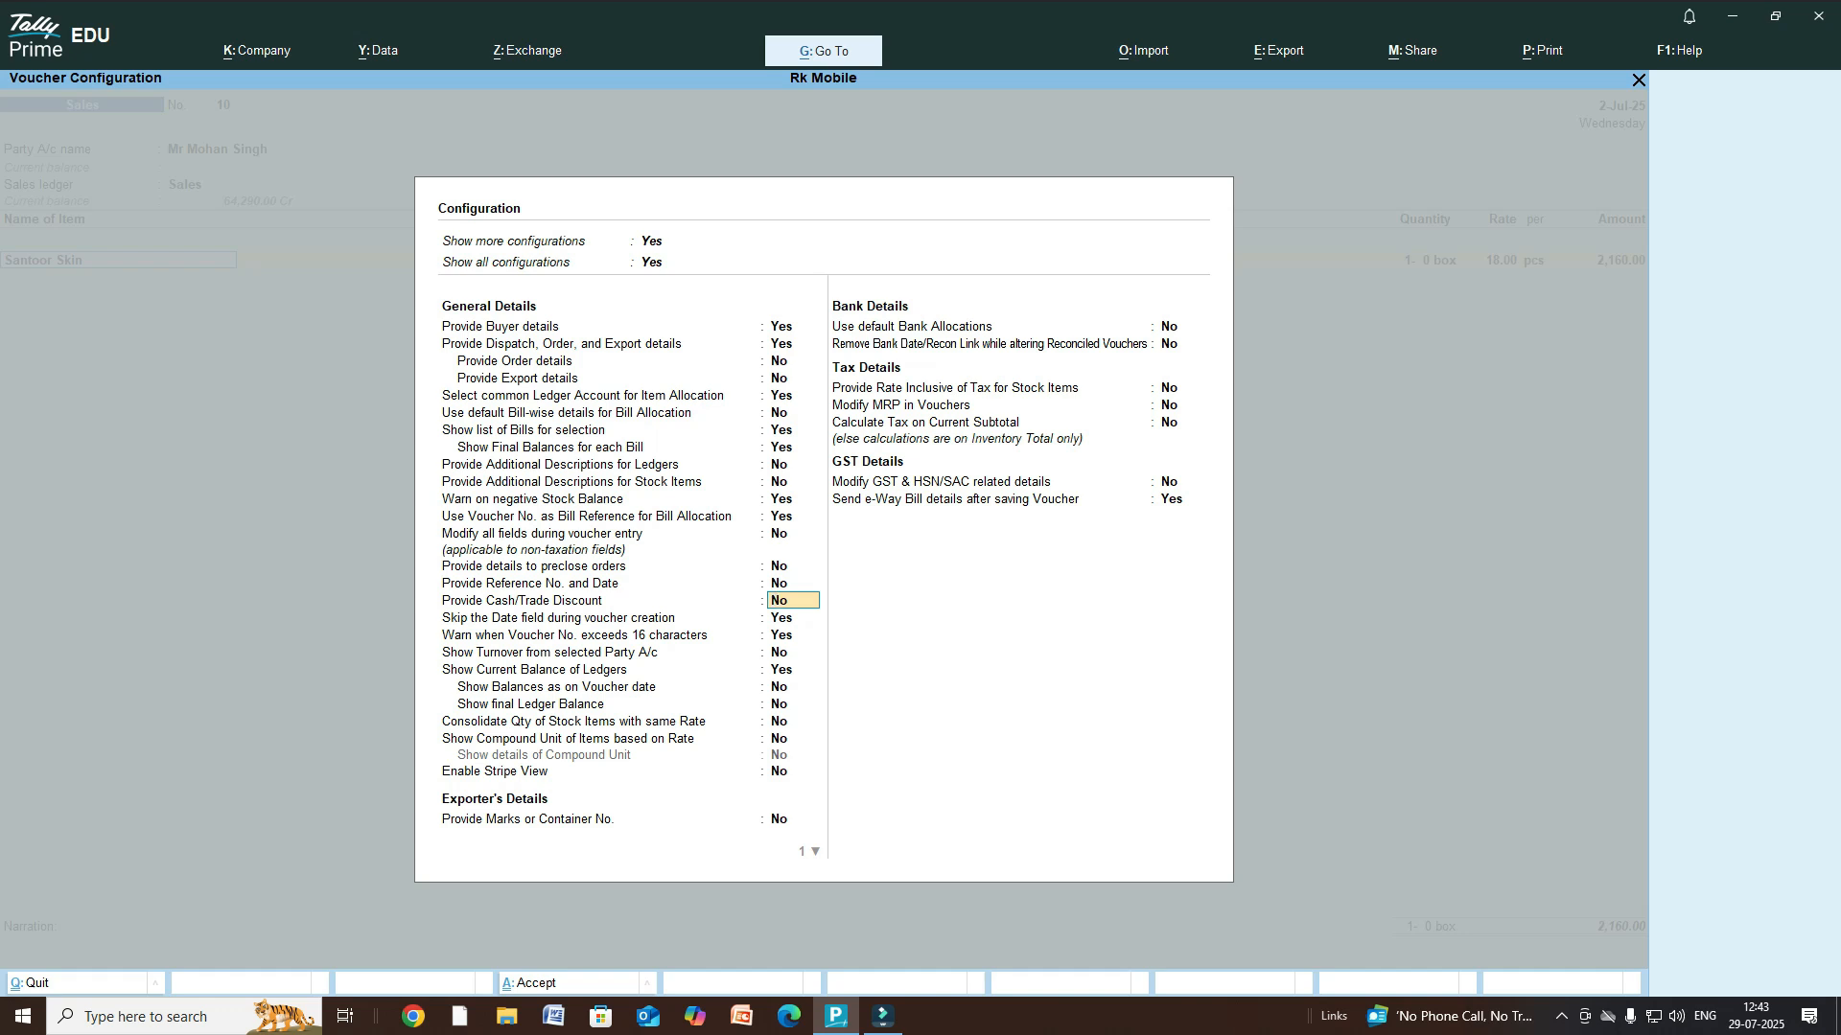
text(yes)
key(Return)
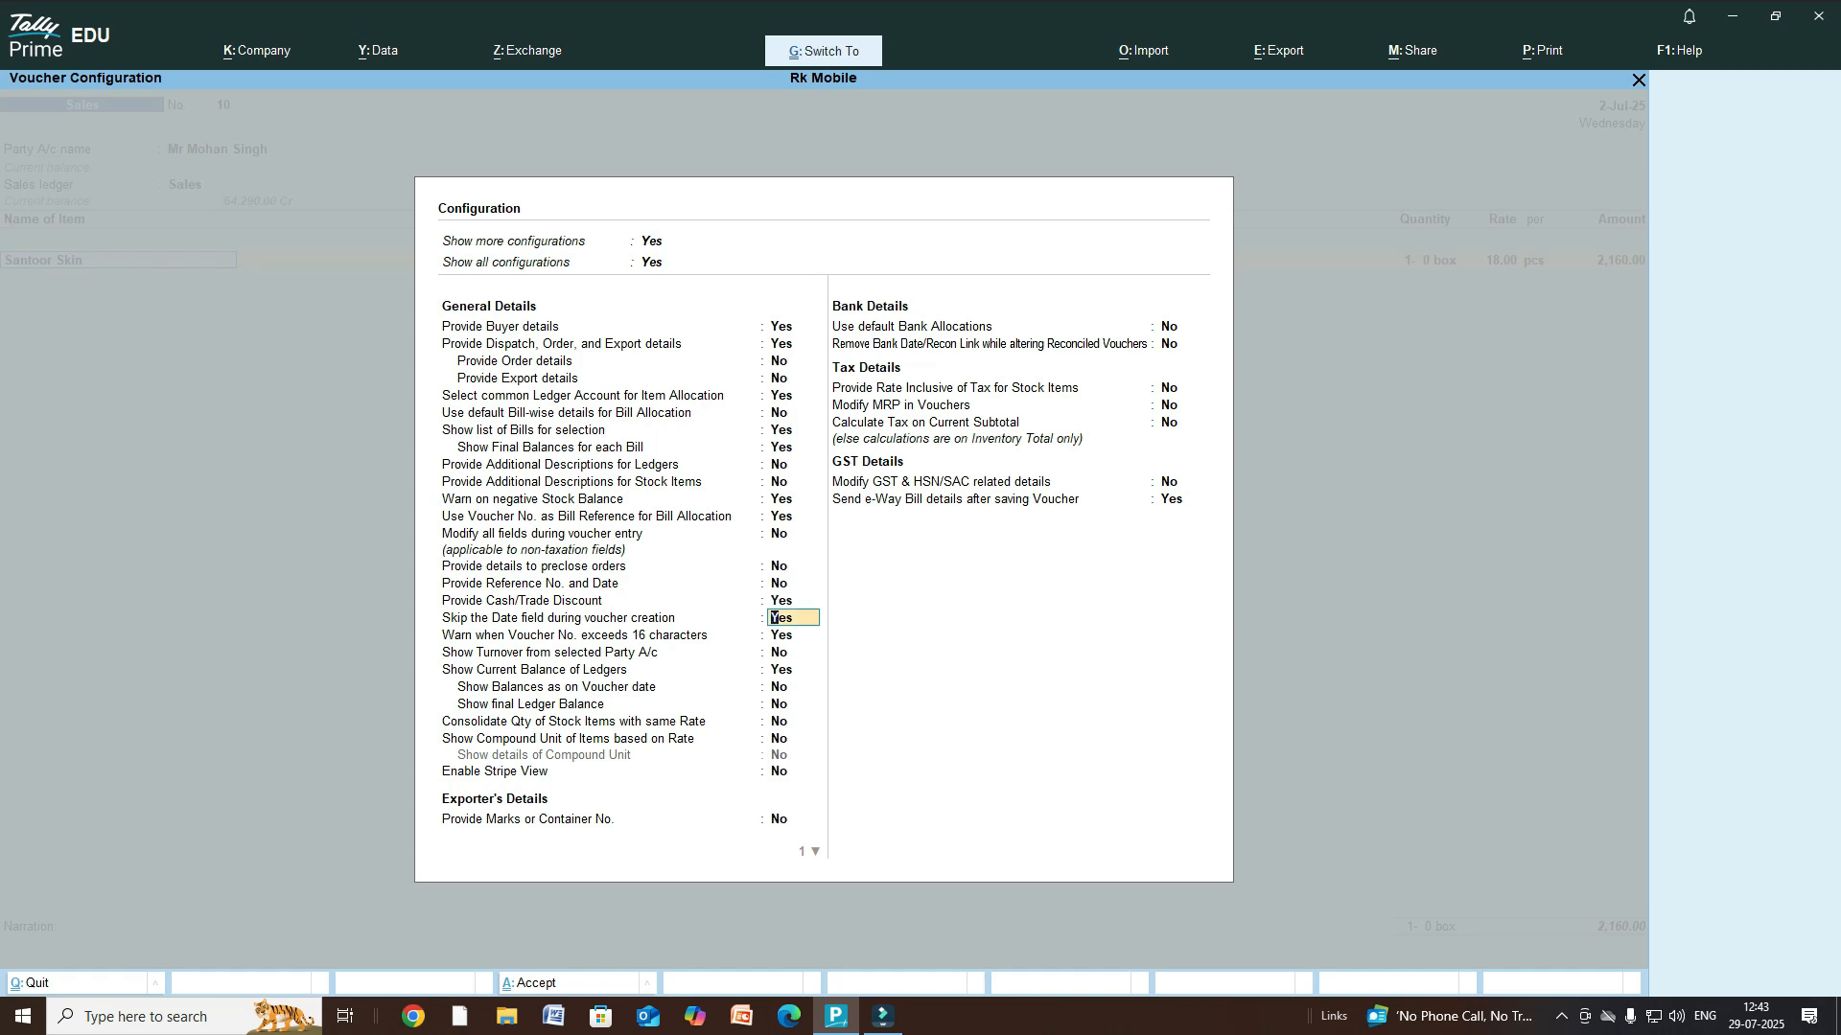
key(ctrl+a)
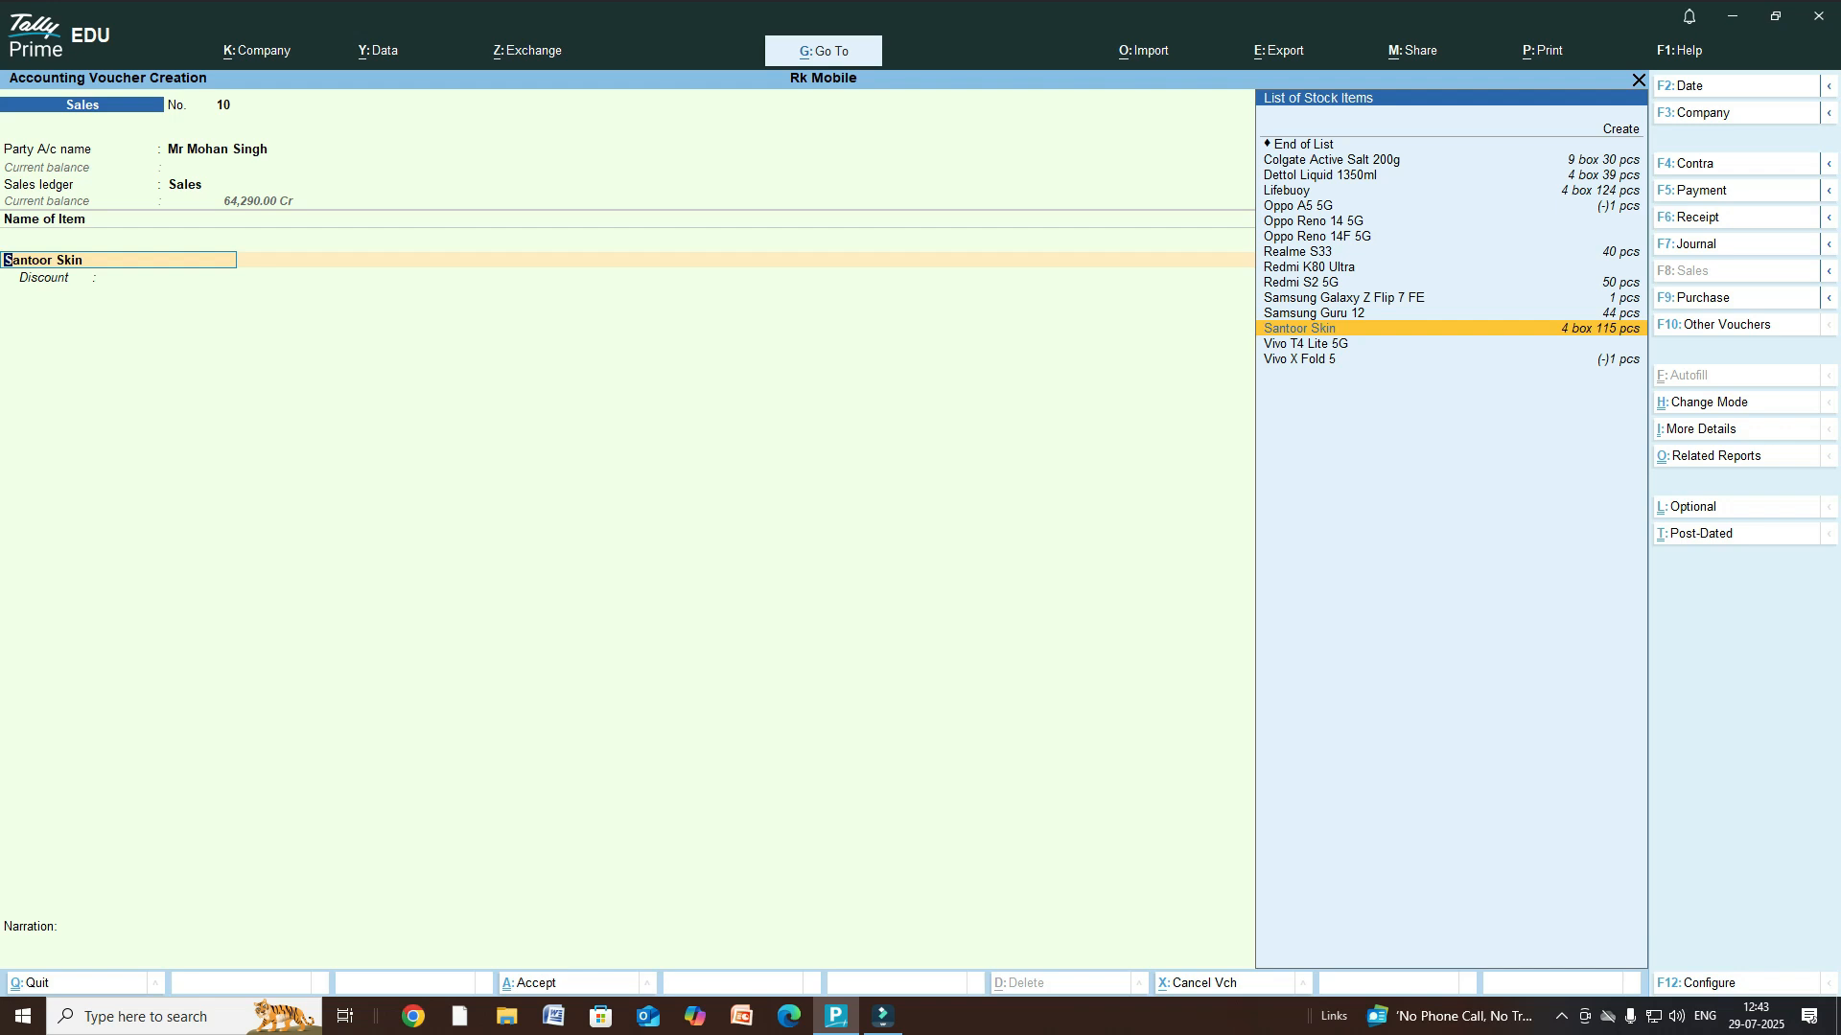
- Re-accept the Santoor Skin allocation and give it a 5% discount of 108.00
key(Return)
key(Return)
key(Return)
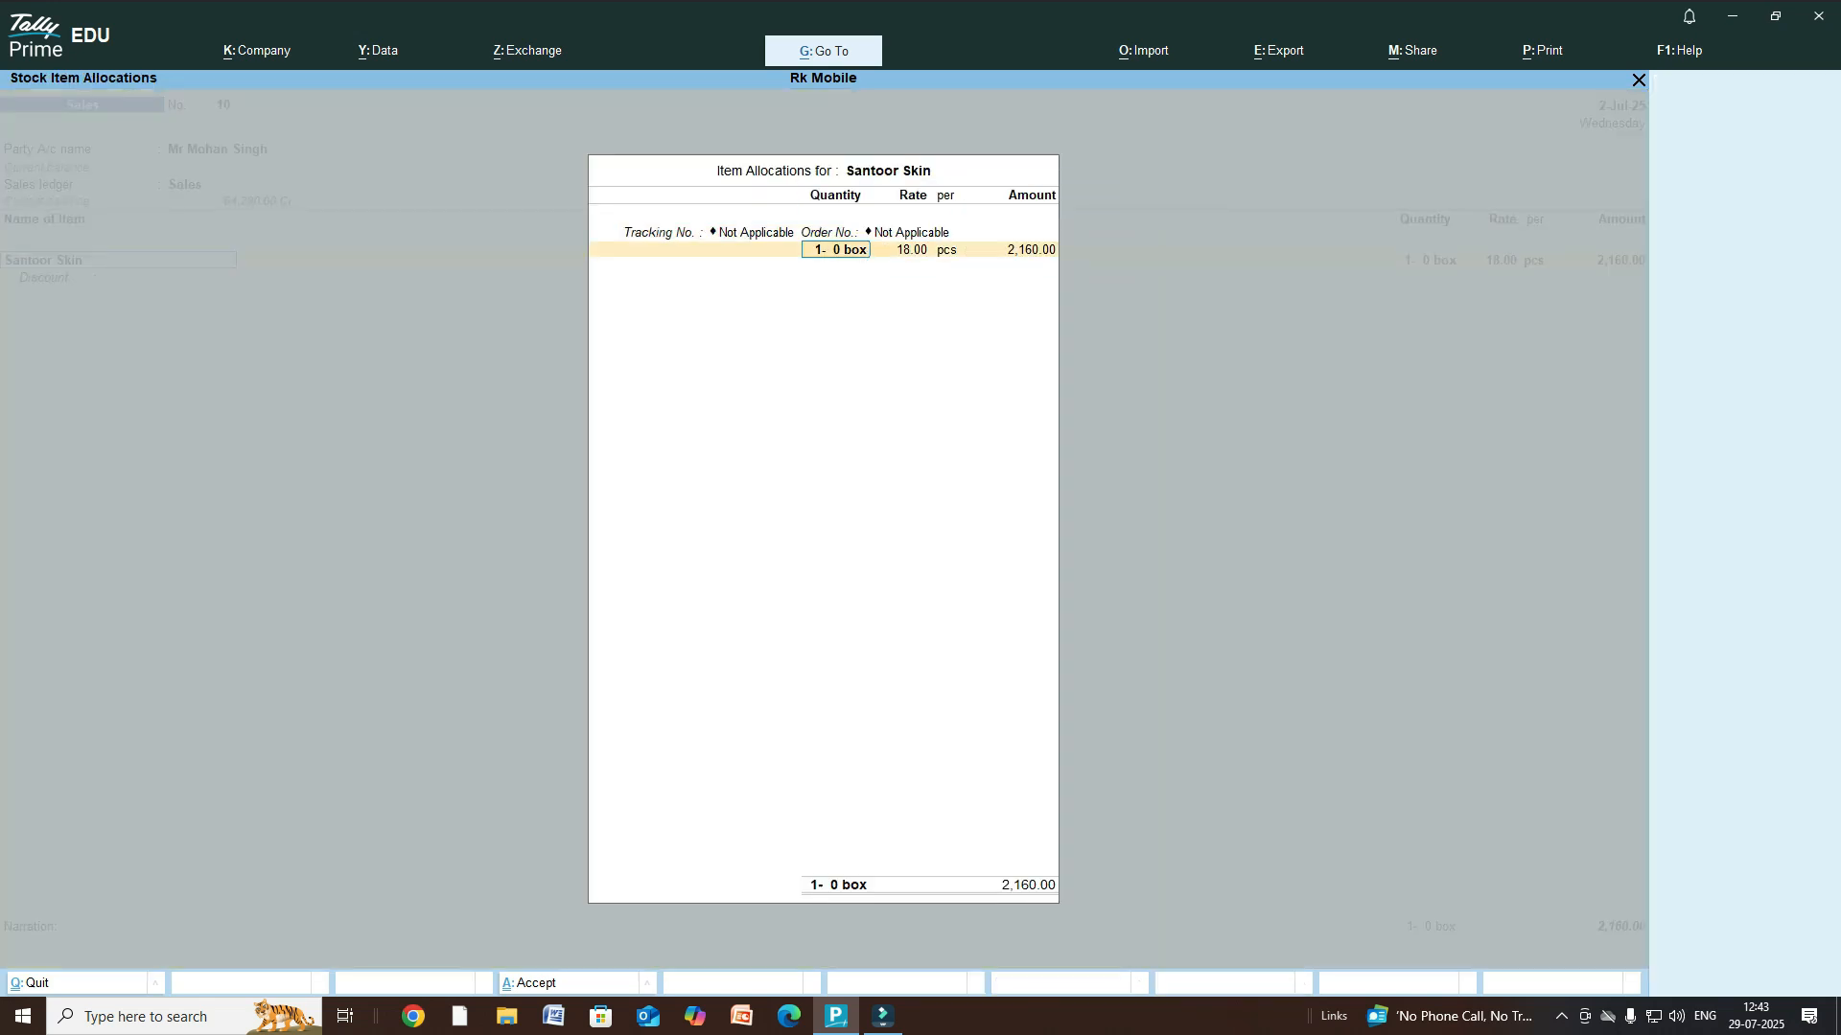
key(Return)
key(Return)
key(Return)
key(Return)
key(Return)
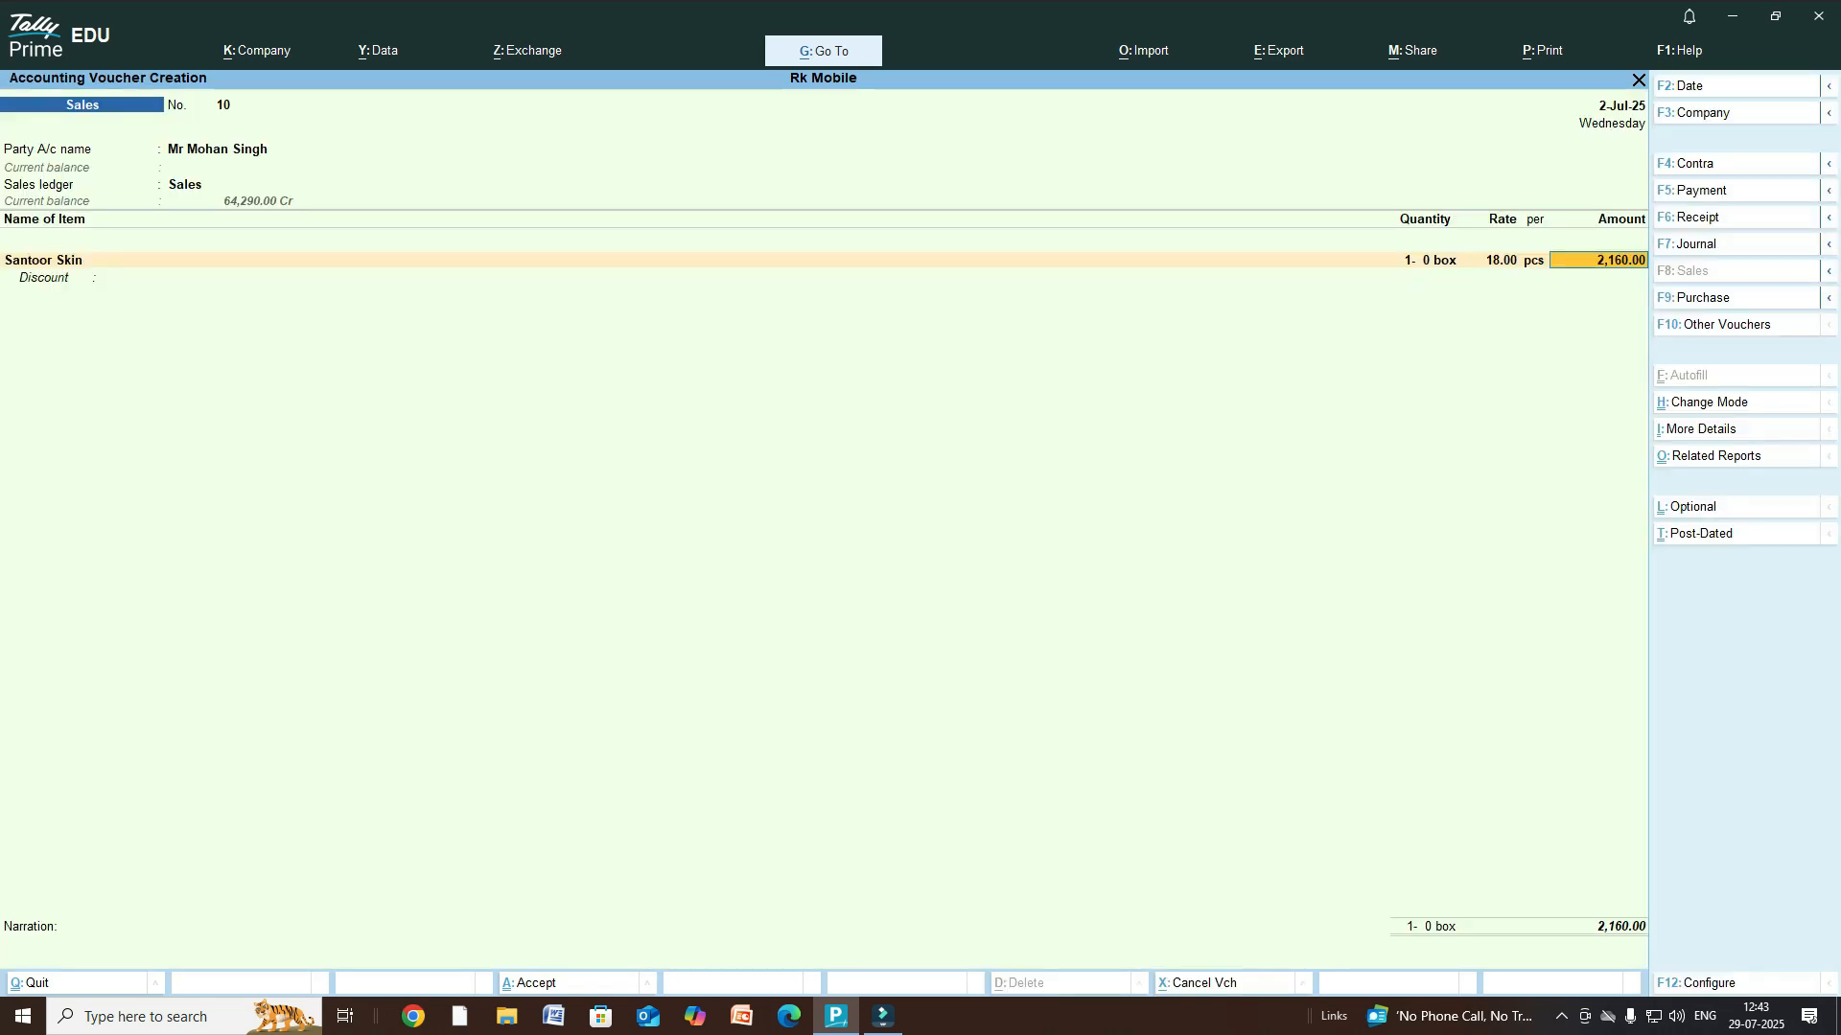
key(Return)
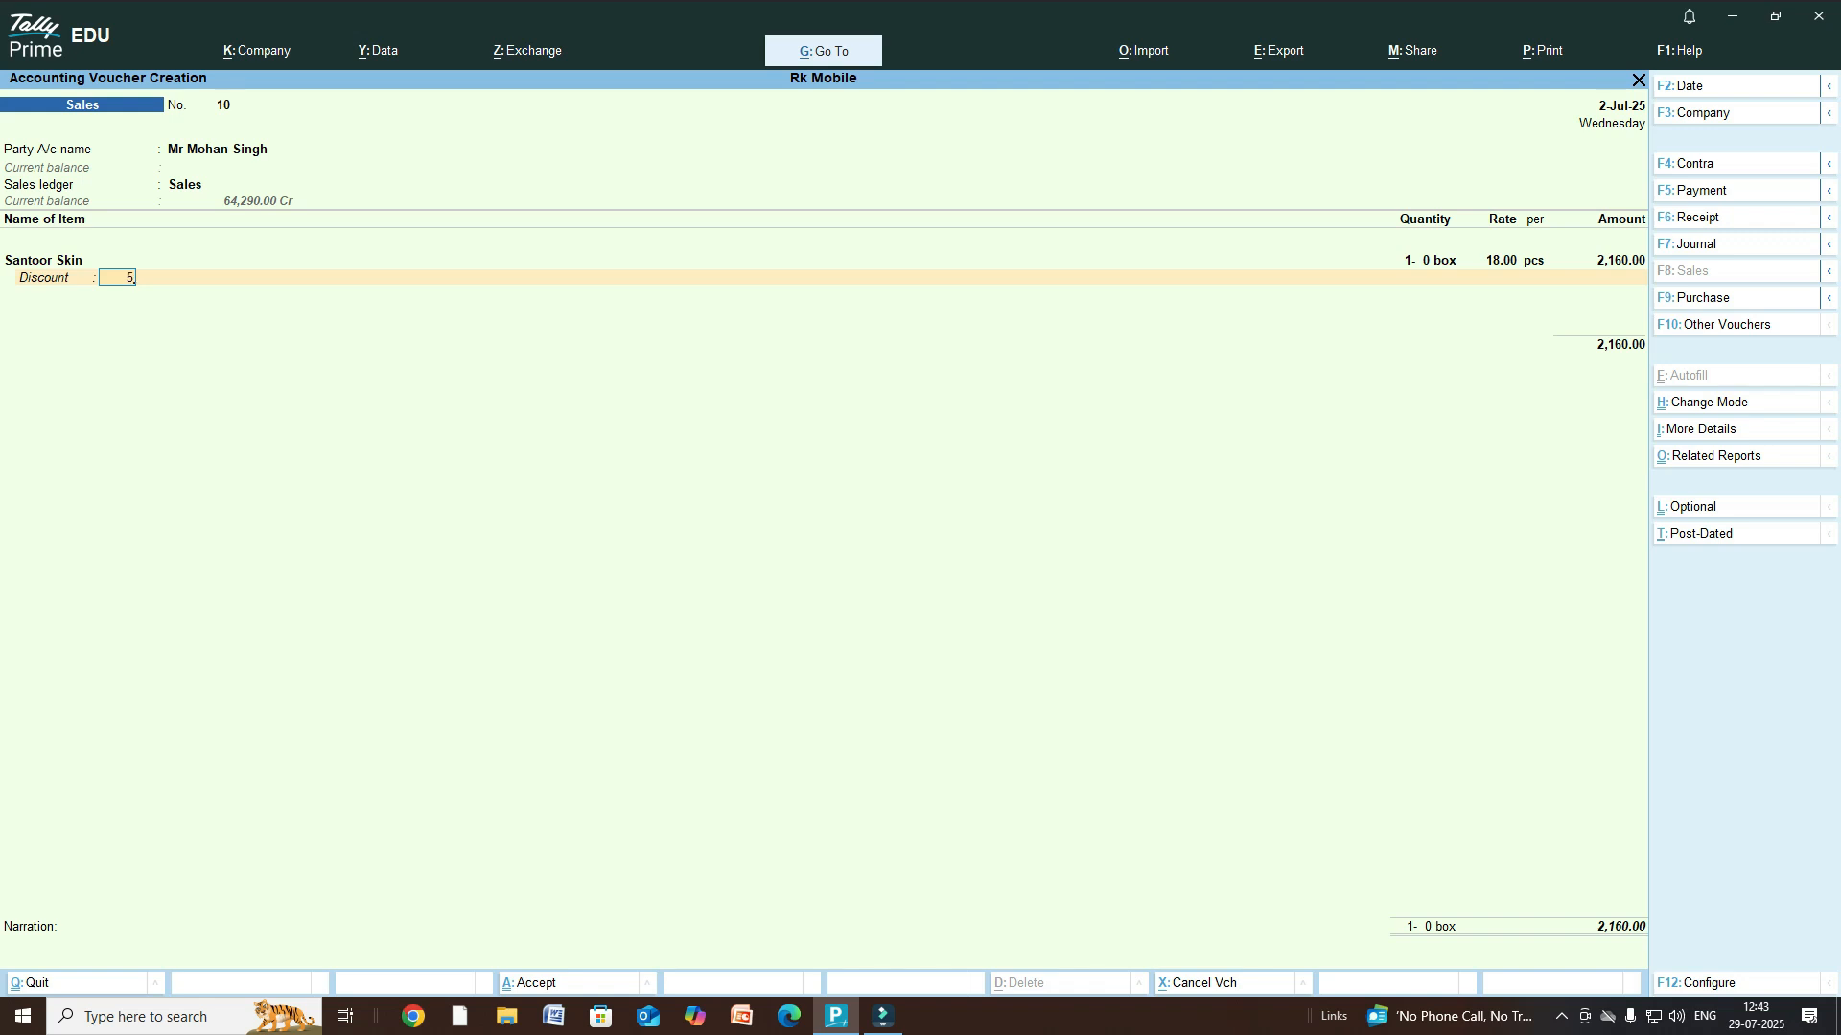
key(Return)
key(Return)
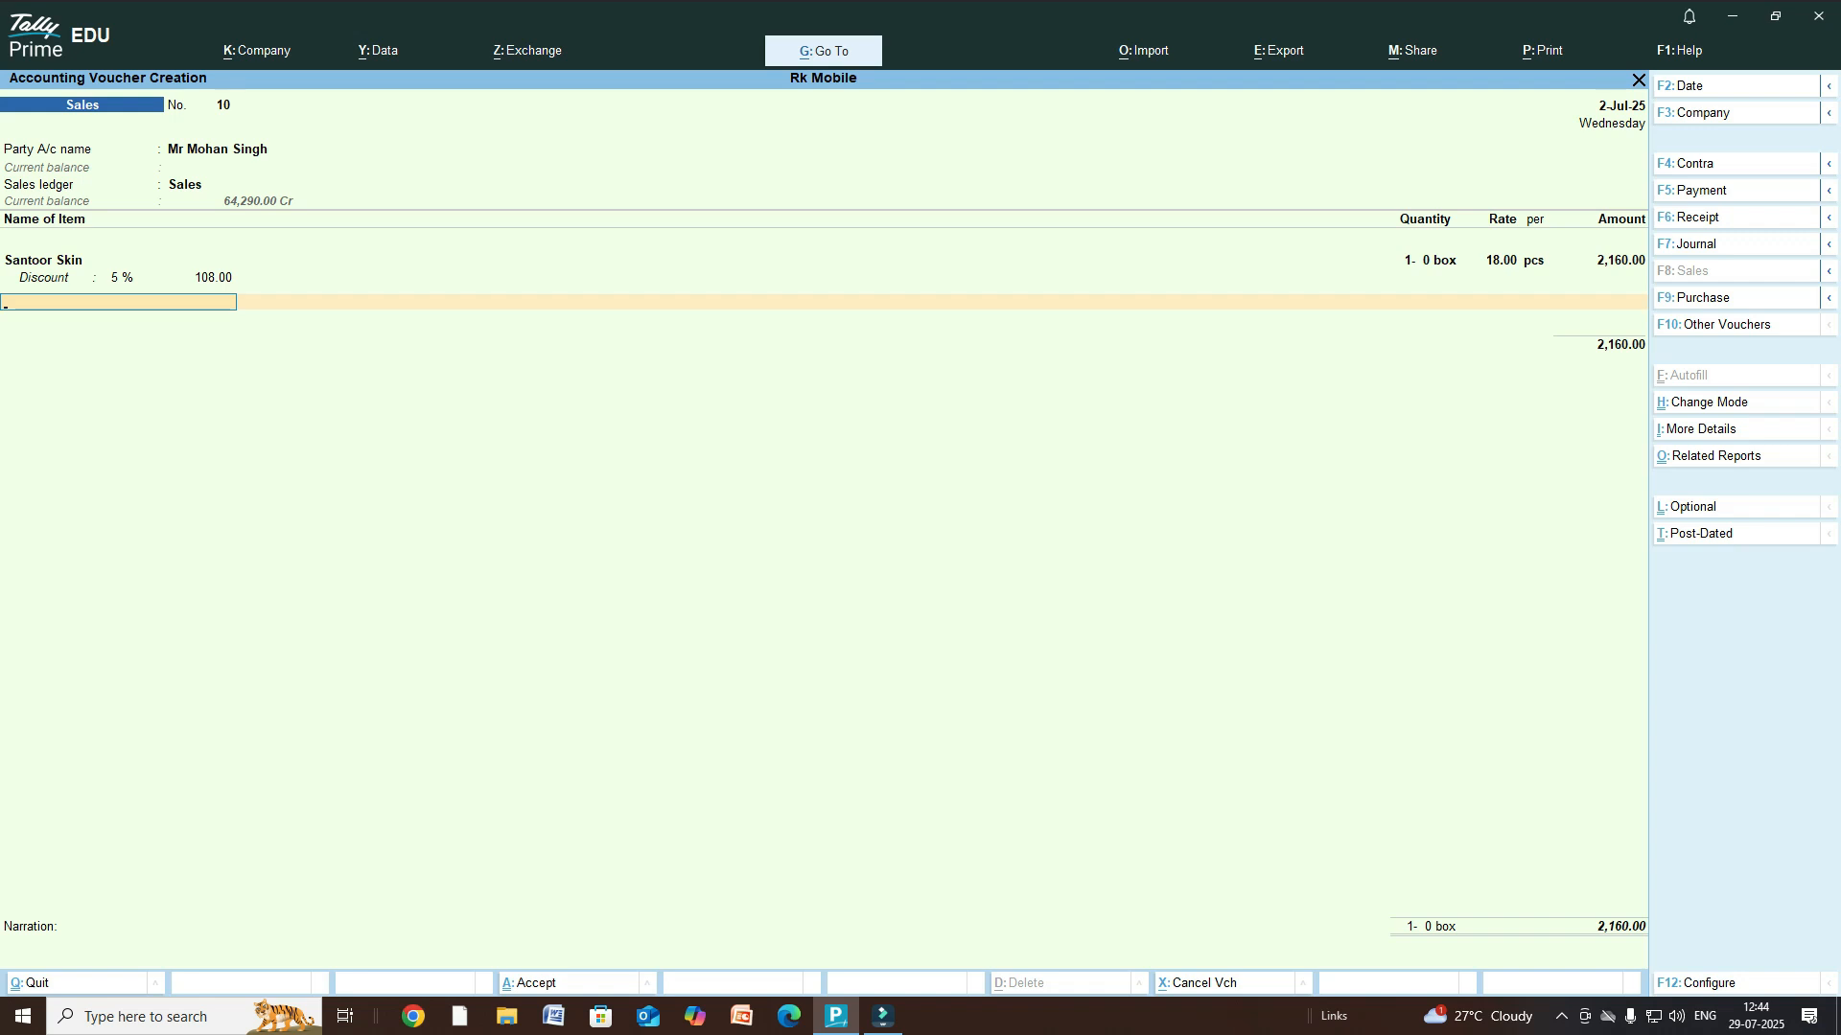
- Add Dettol Liquid 1350ml, quantity 1 at 300.00 per pcs, with a 10% discount of 1,320.00
key(Return)
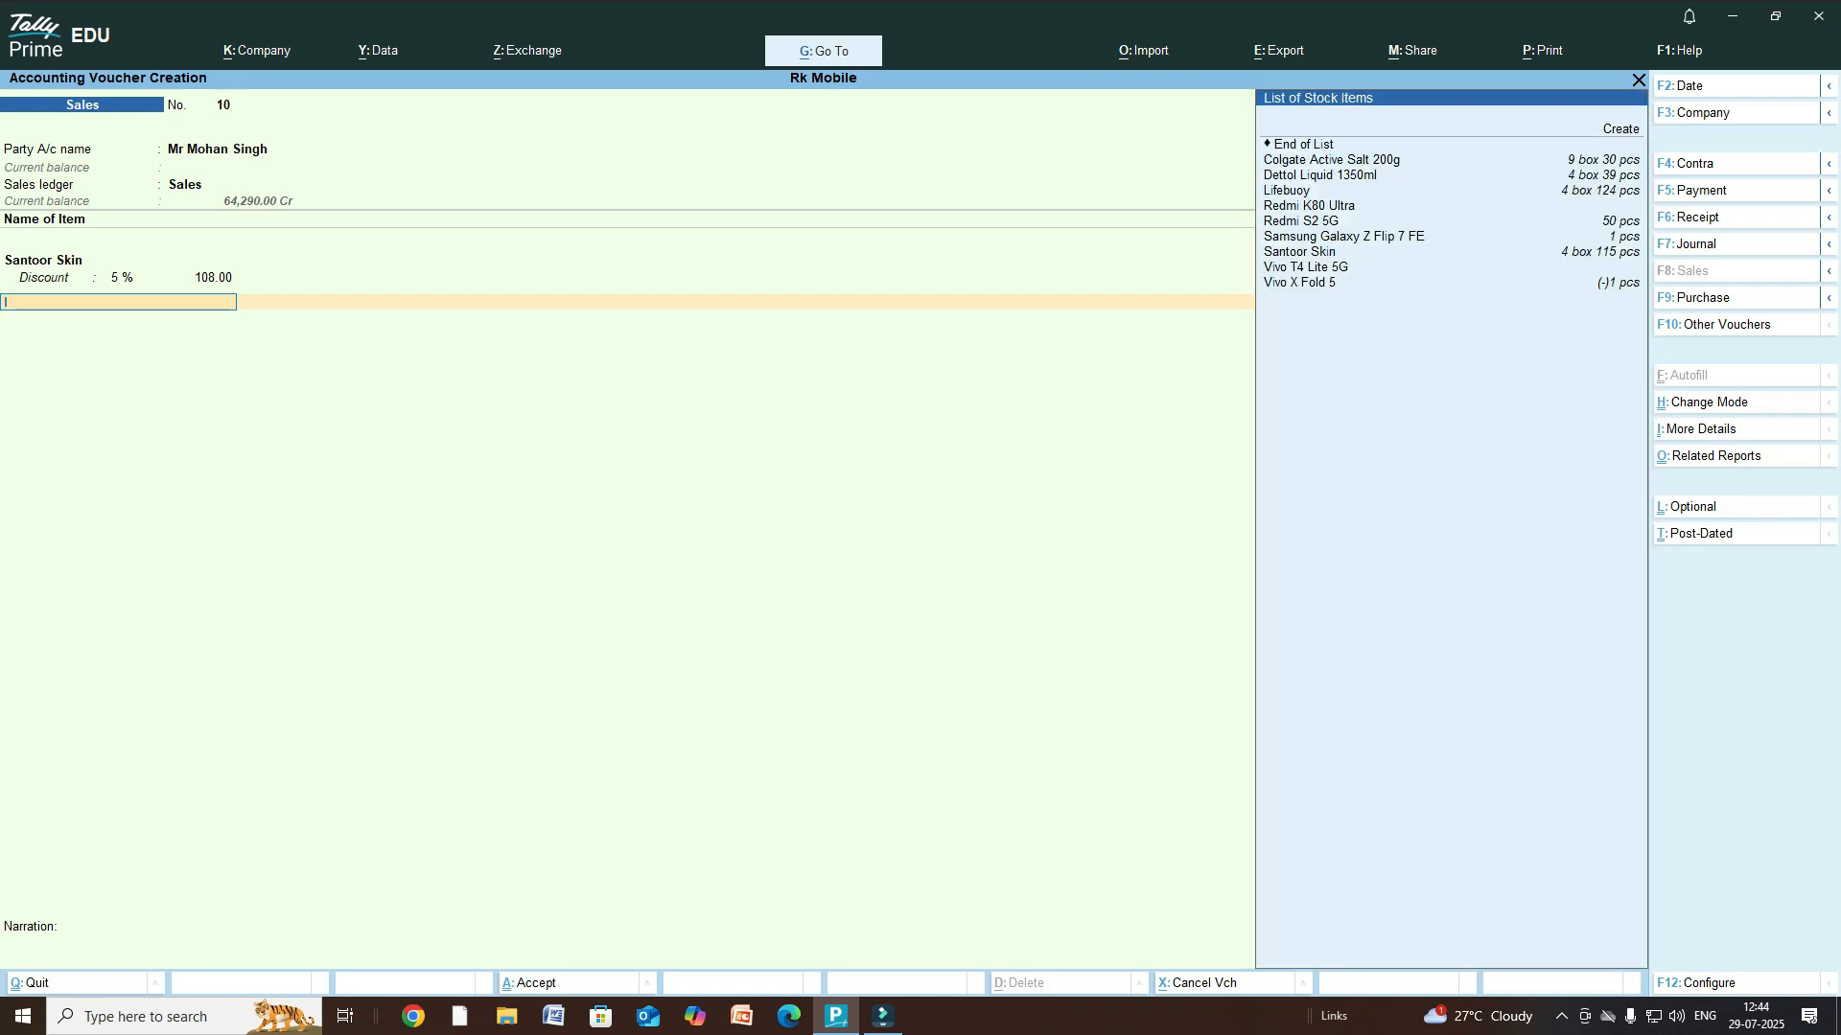
key(Down)
key(Down)
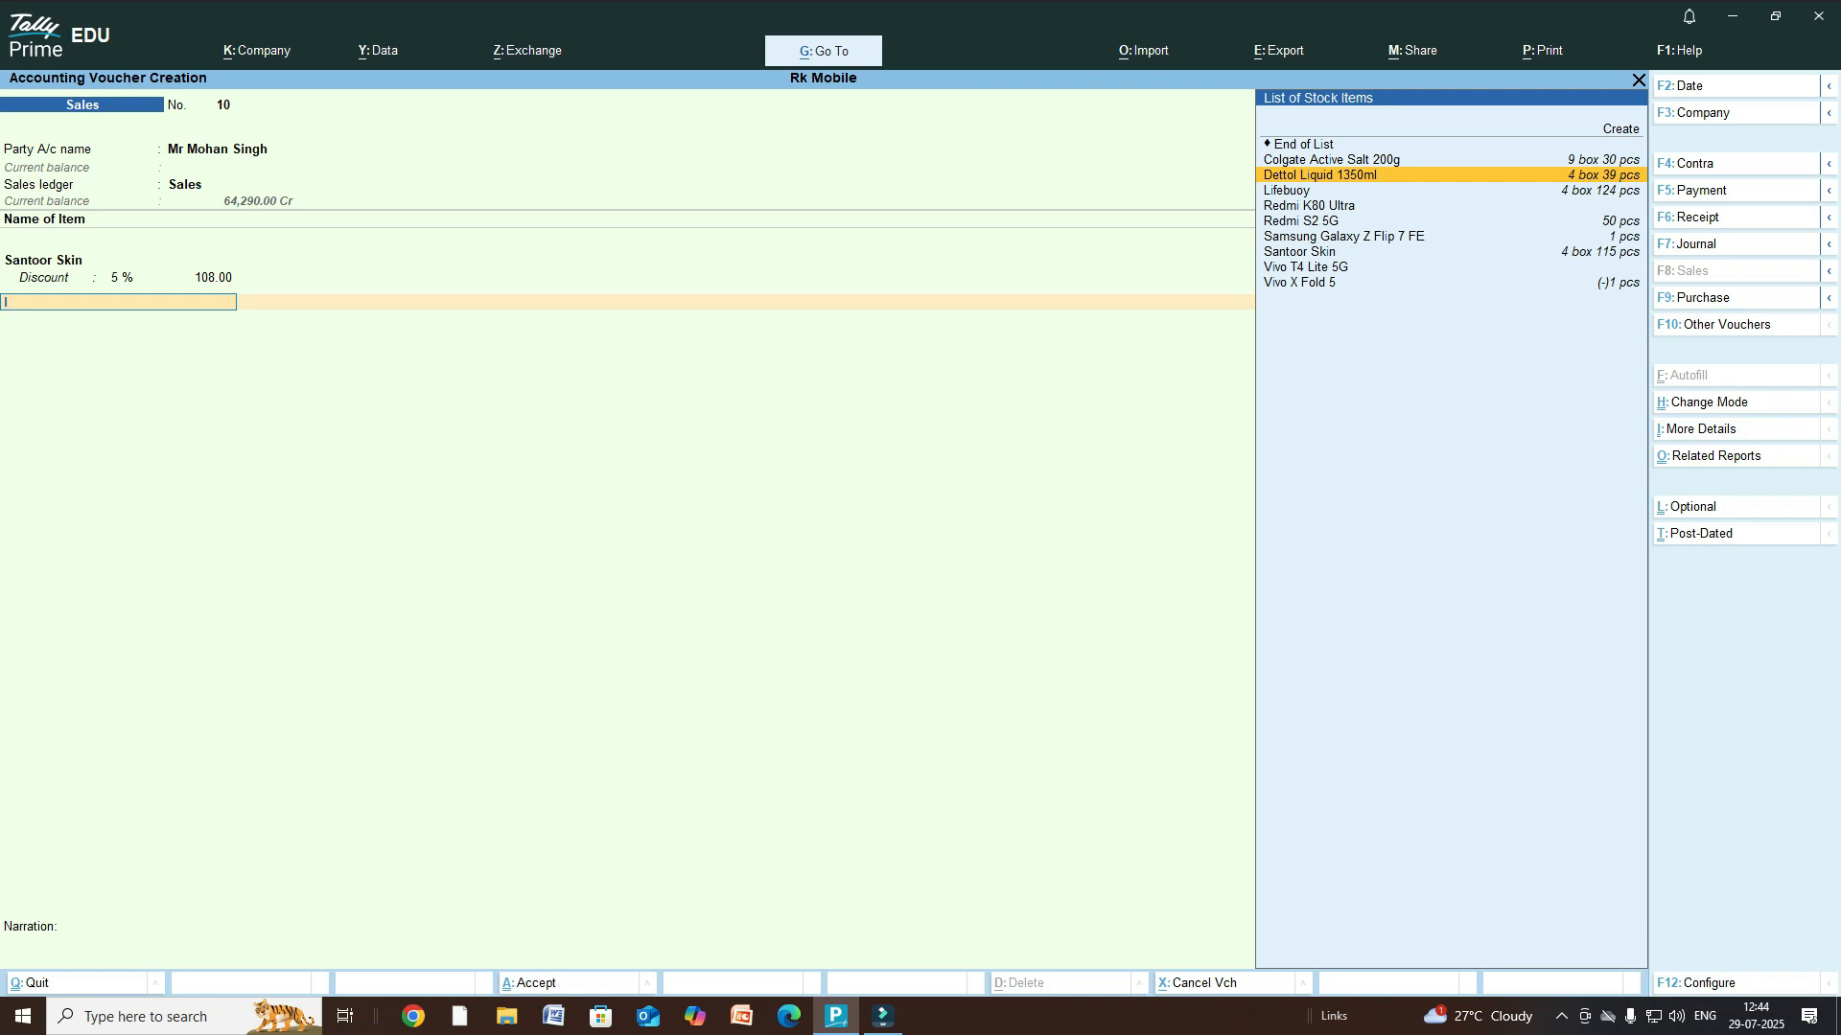
key(Return)
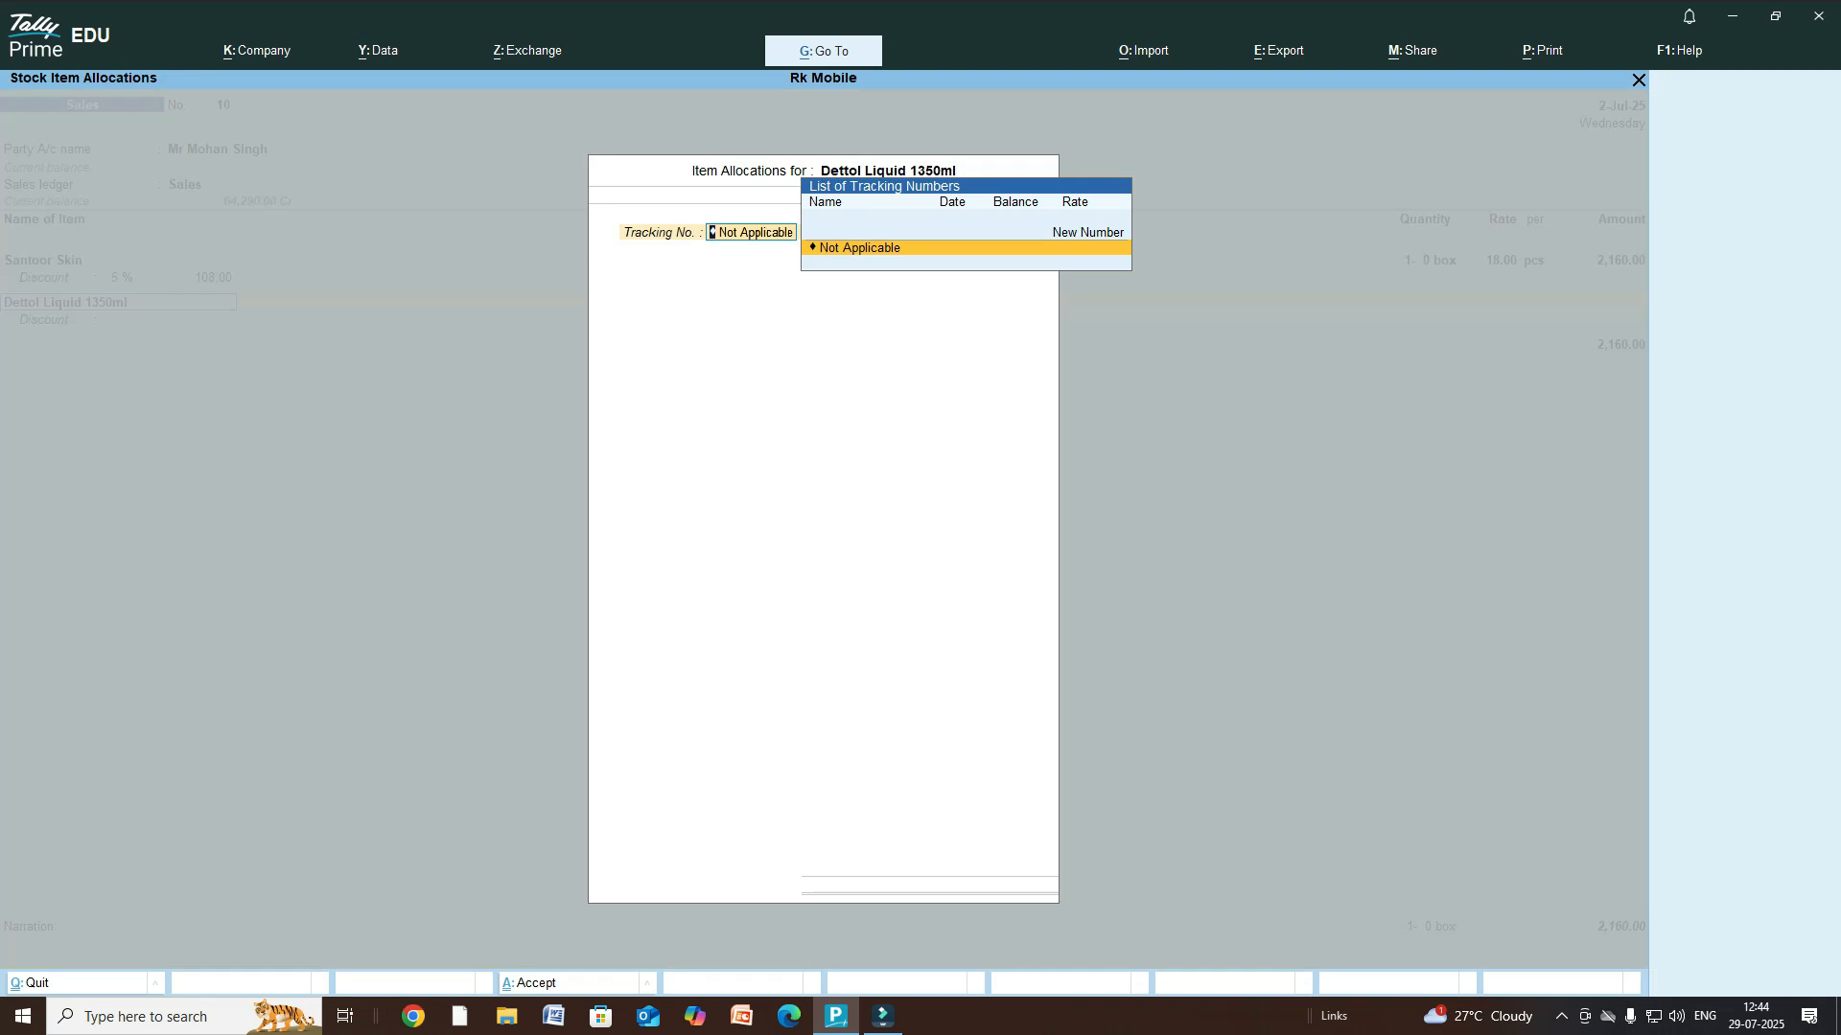
key(Return)
key(Return)
text(1)
key(Return)
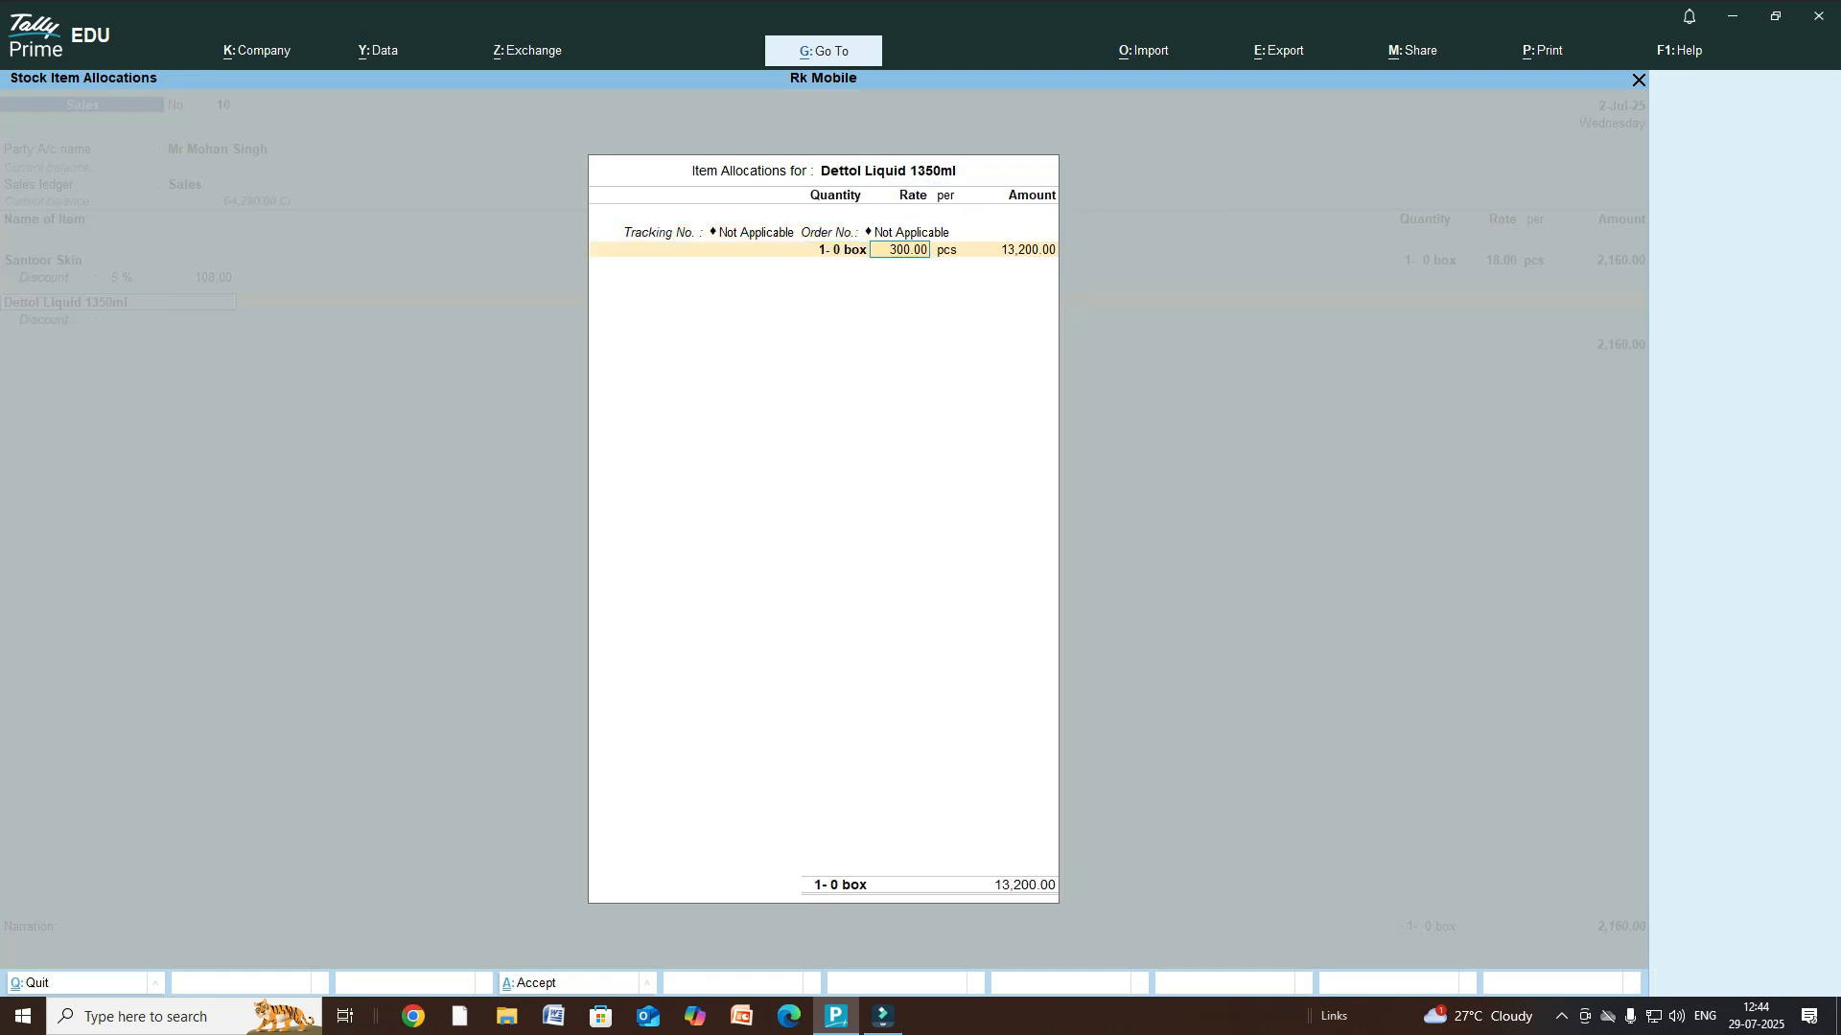
key(Return)
key(Return)
key(Return)
key(Return)
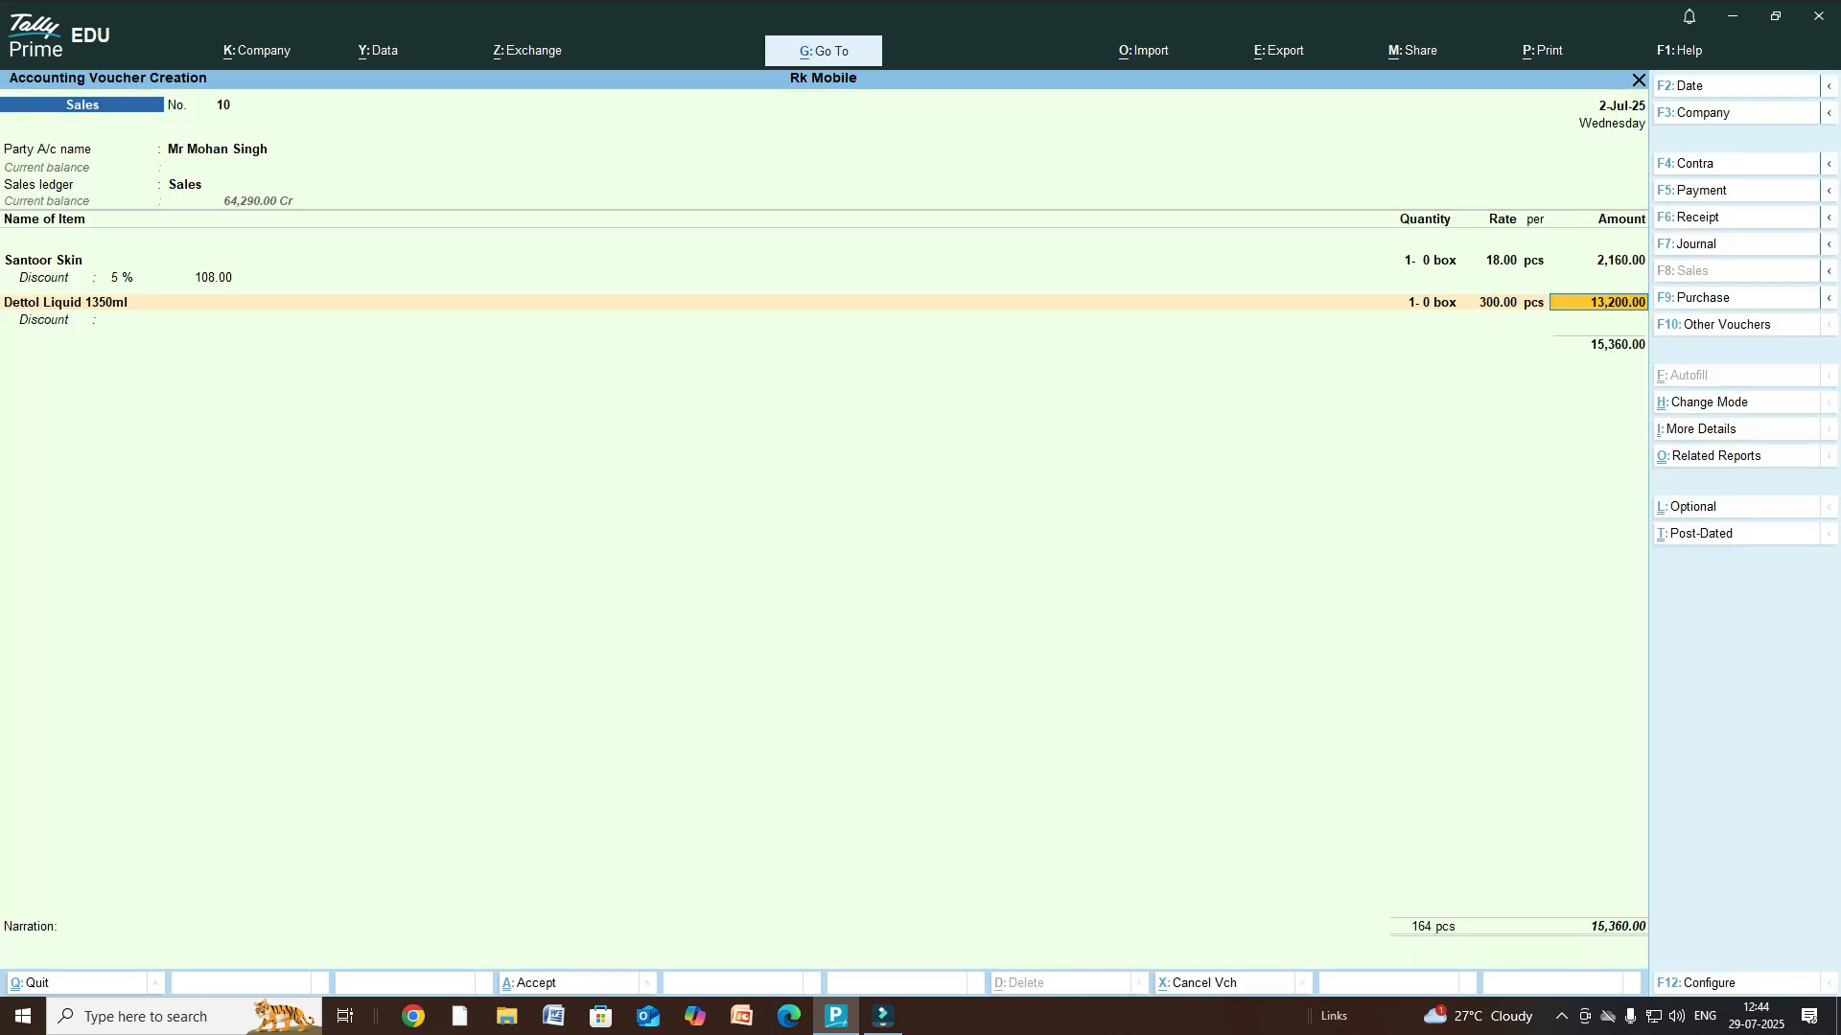
key(Return)
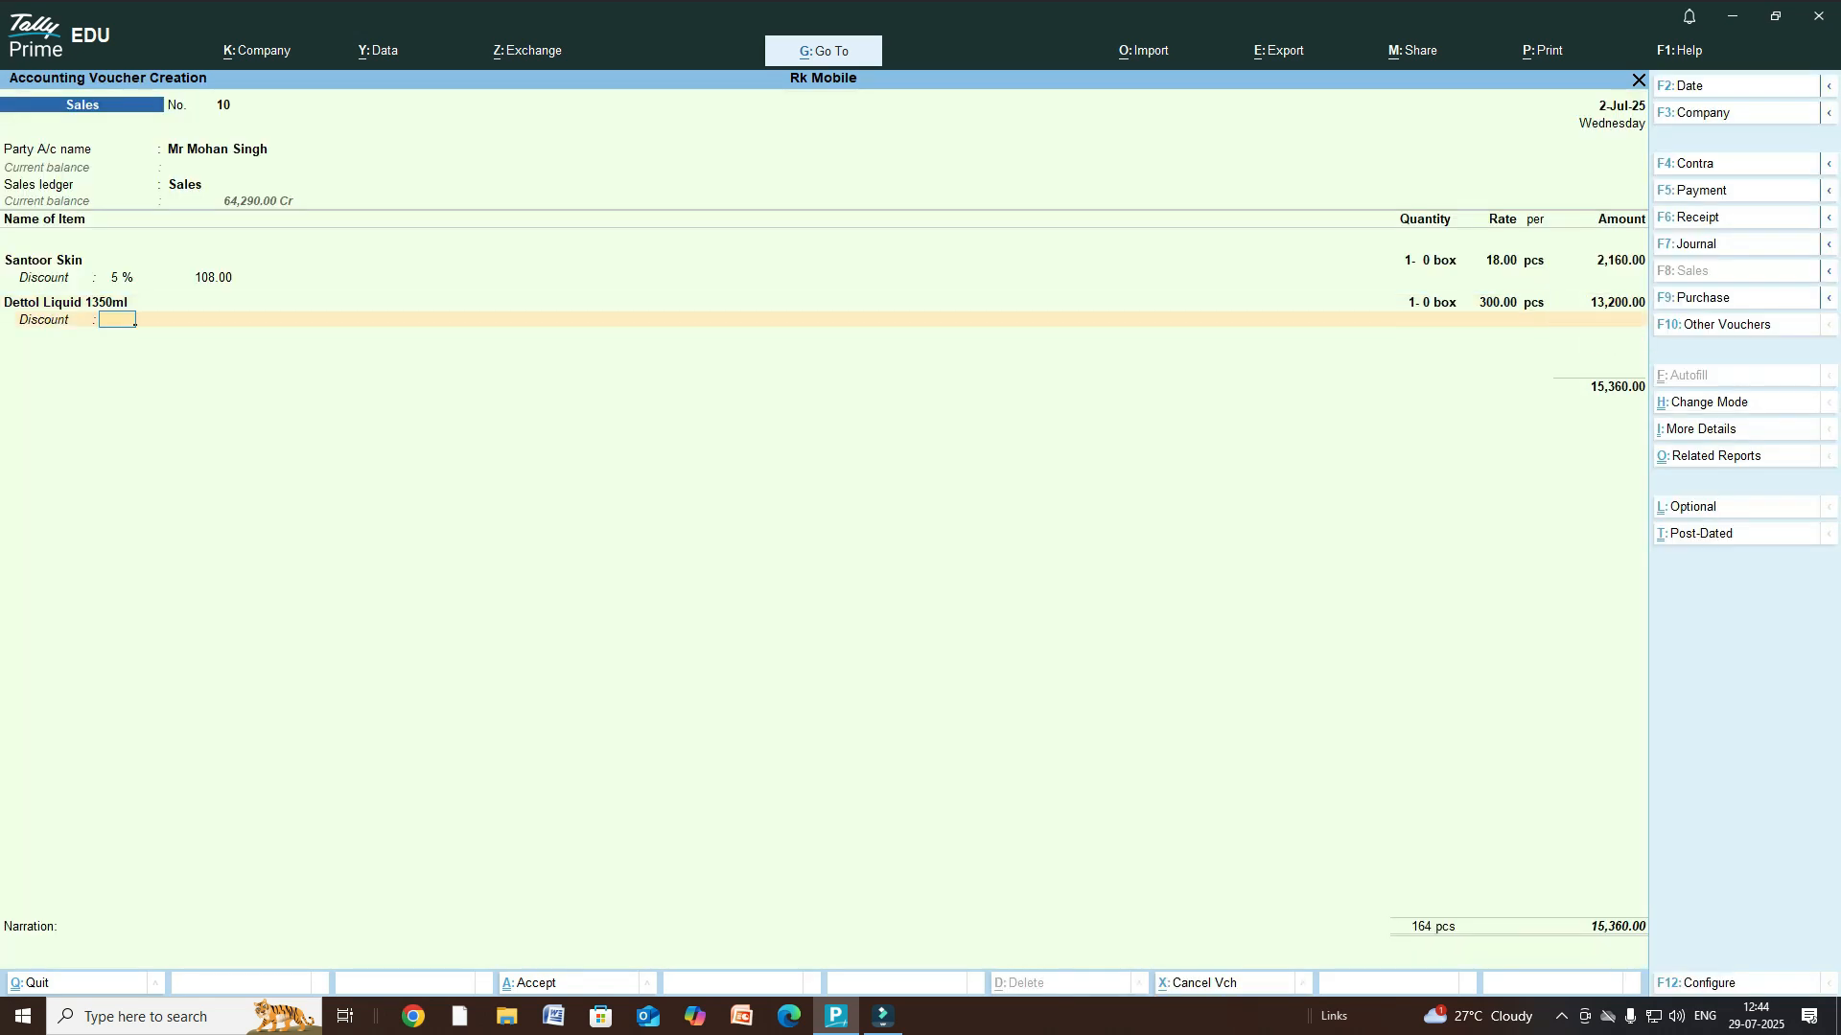
text(10)
key(Return)
key(Return)
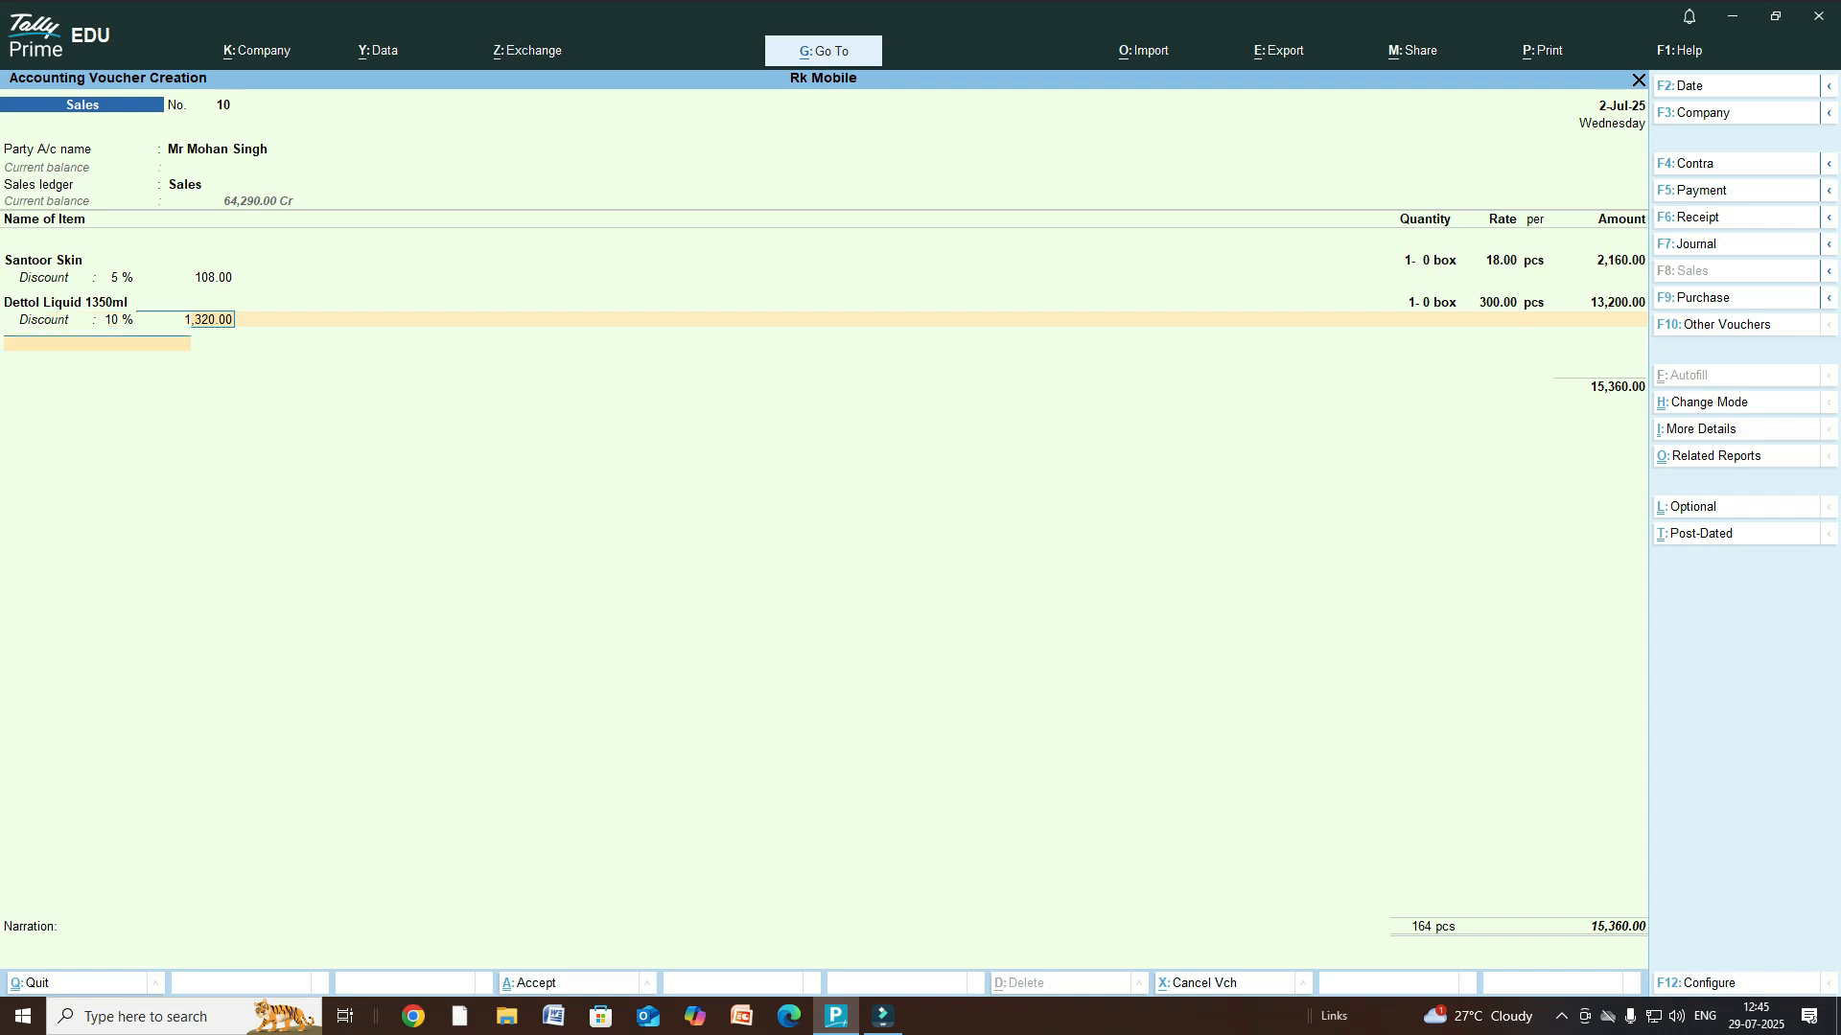
key(Return)
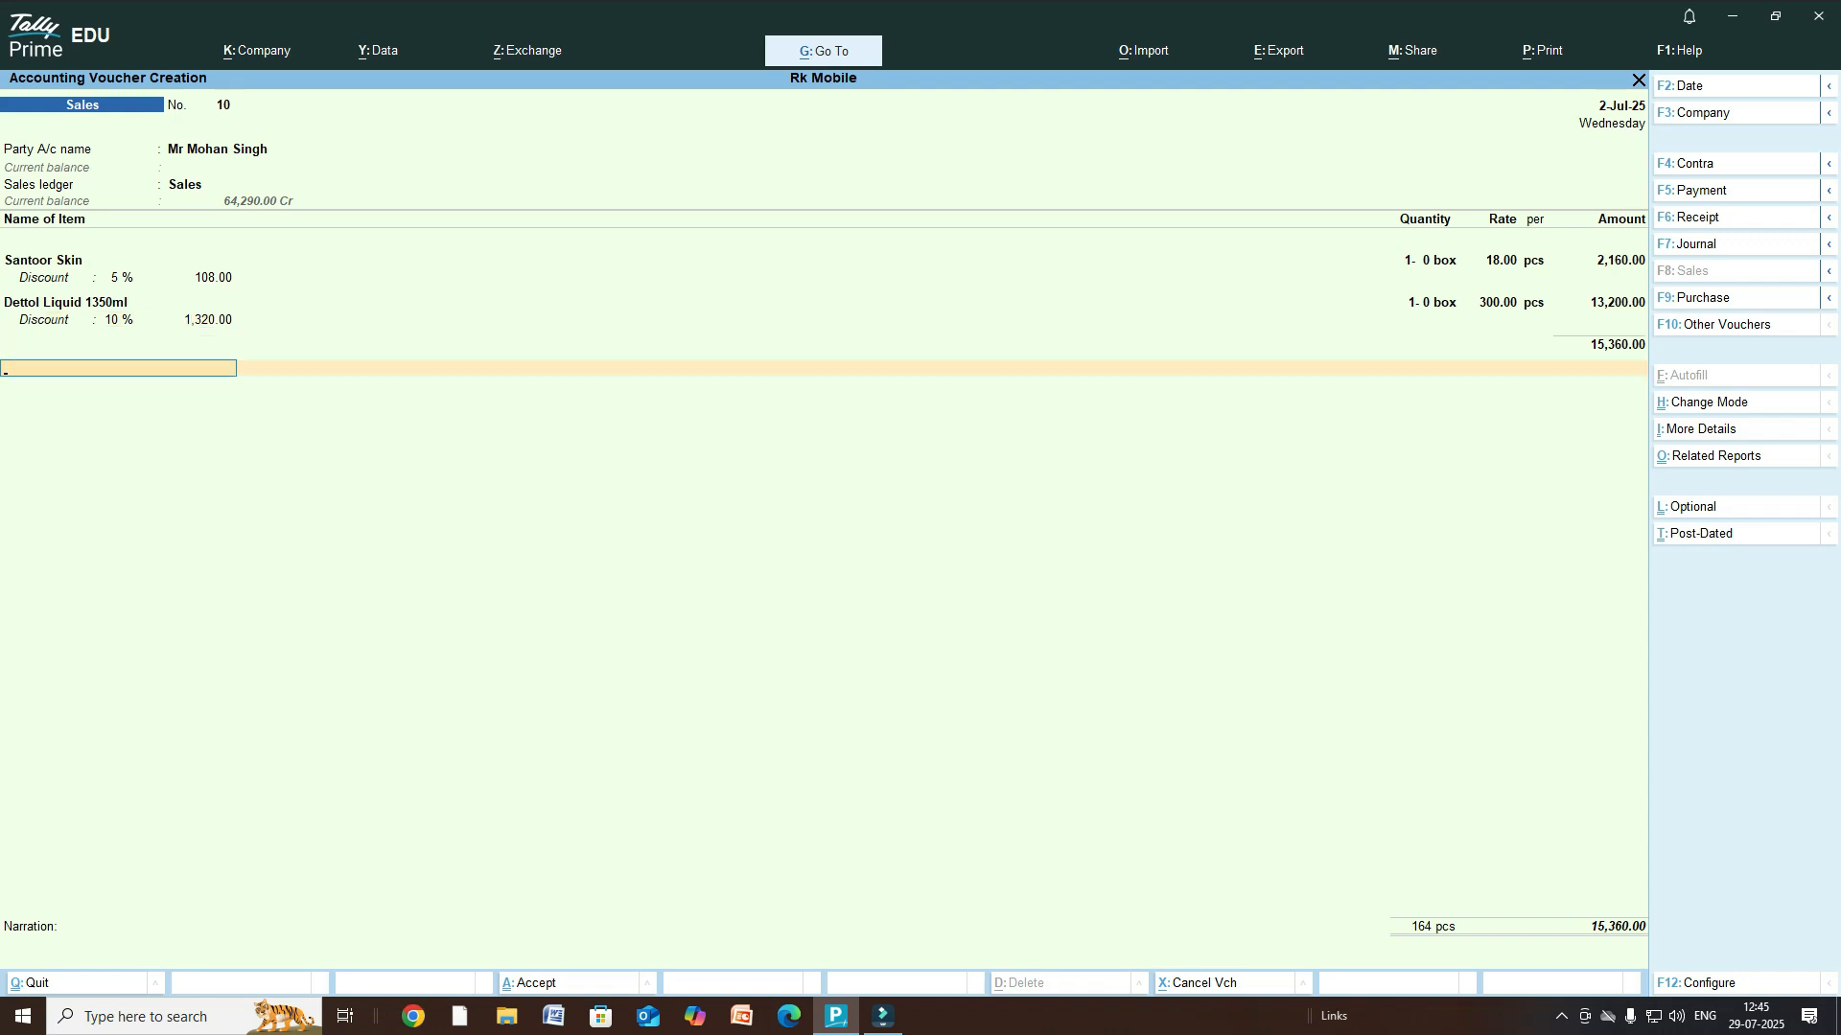
- Create the ledger 'Discount on Sale' under Indirect Expenses on the line below the items
key(alt+c)
text(D)
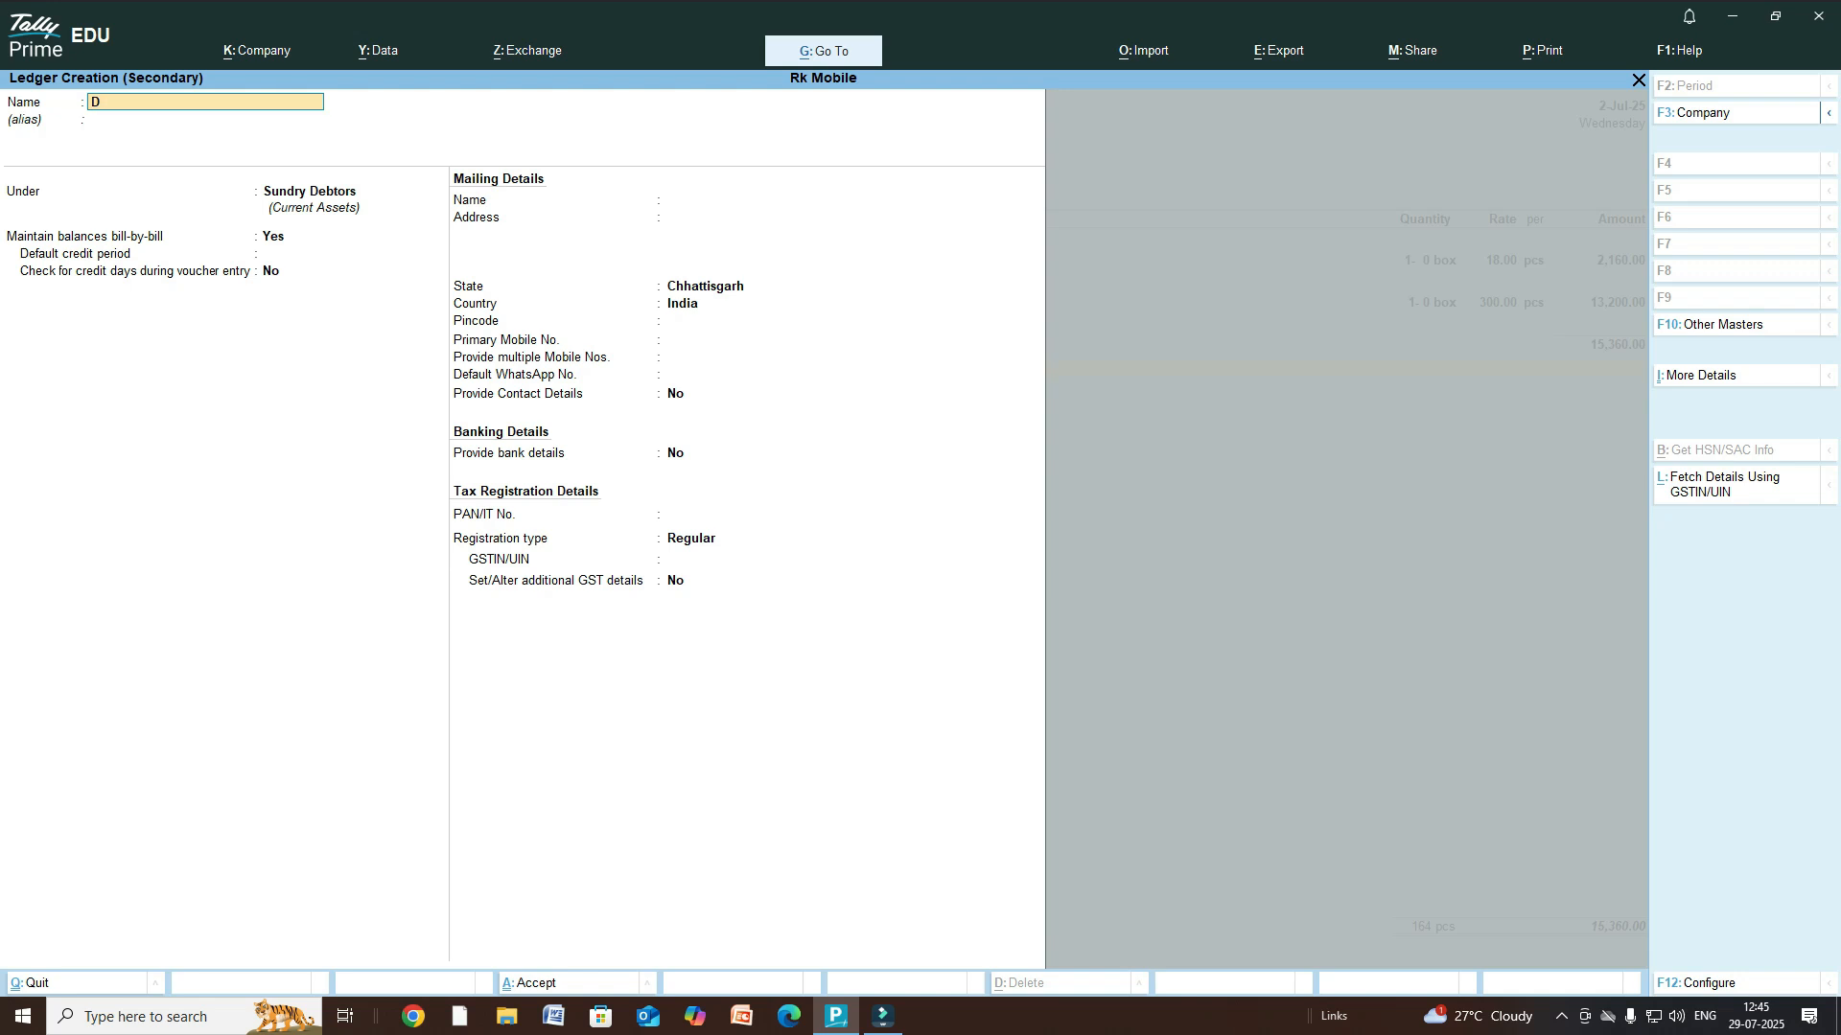
text(iscount on Sale)
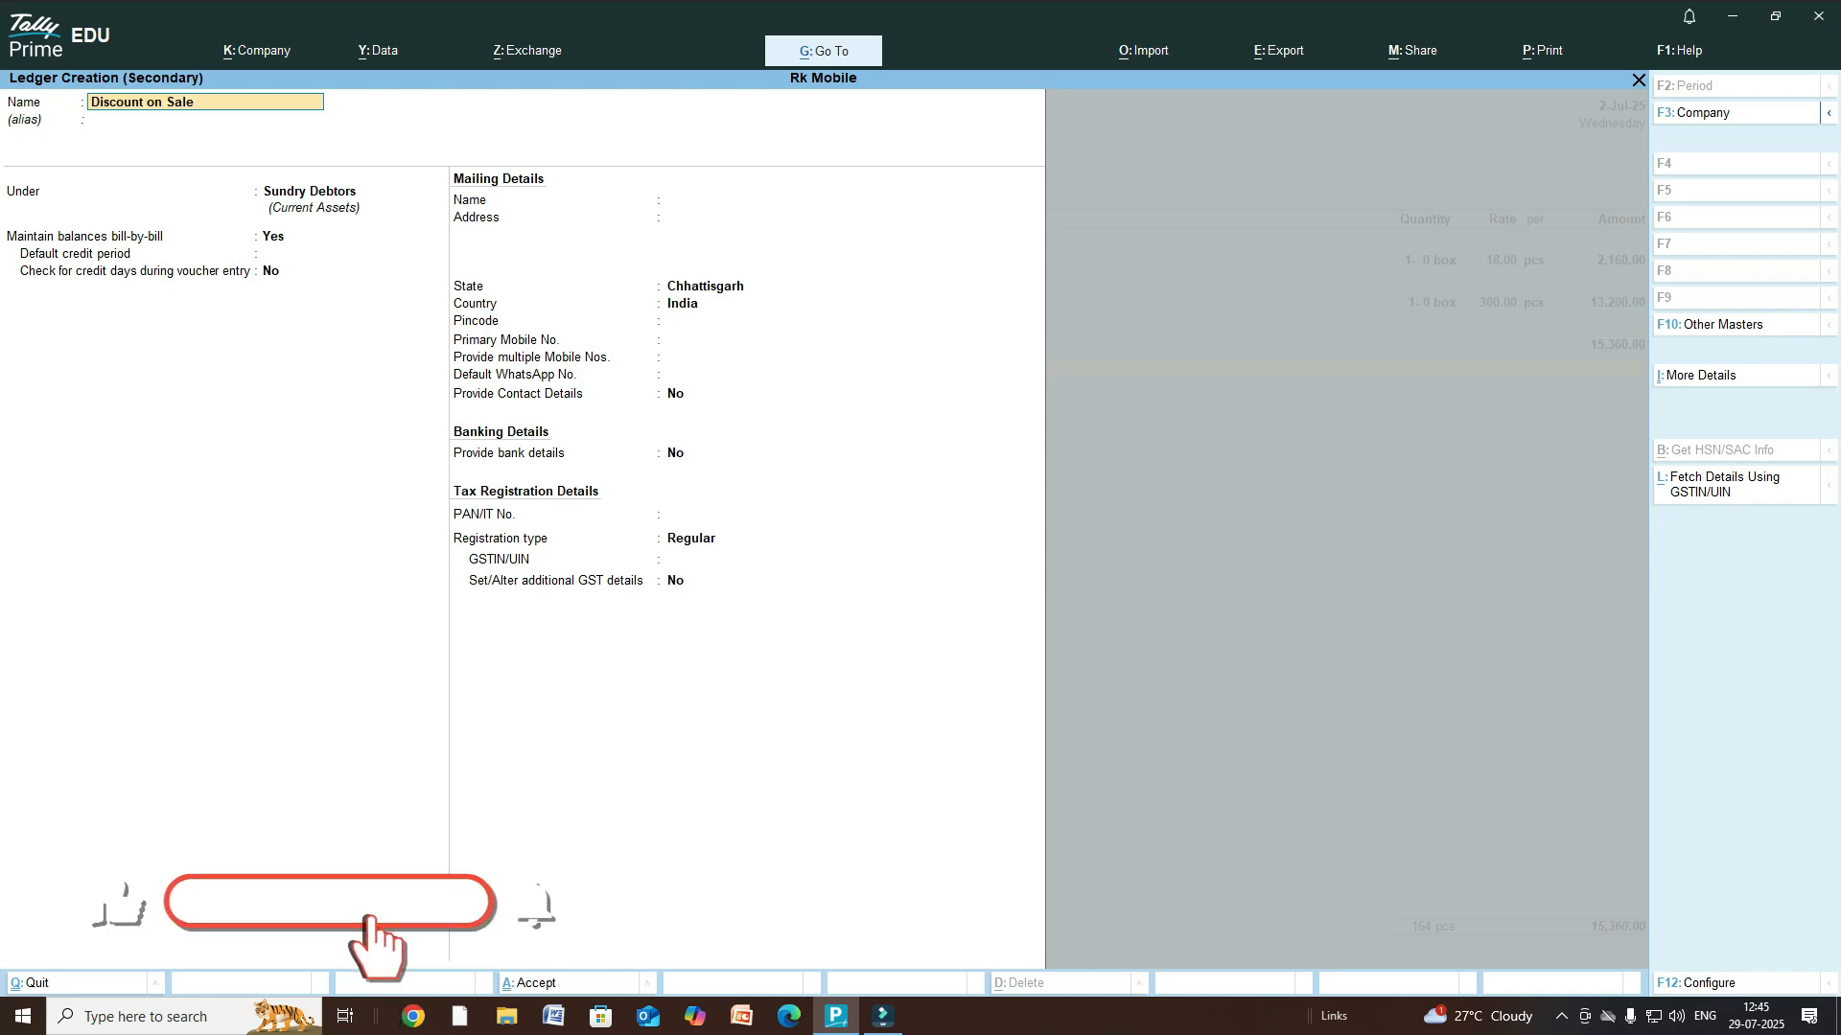
key(Return)
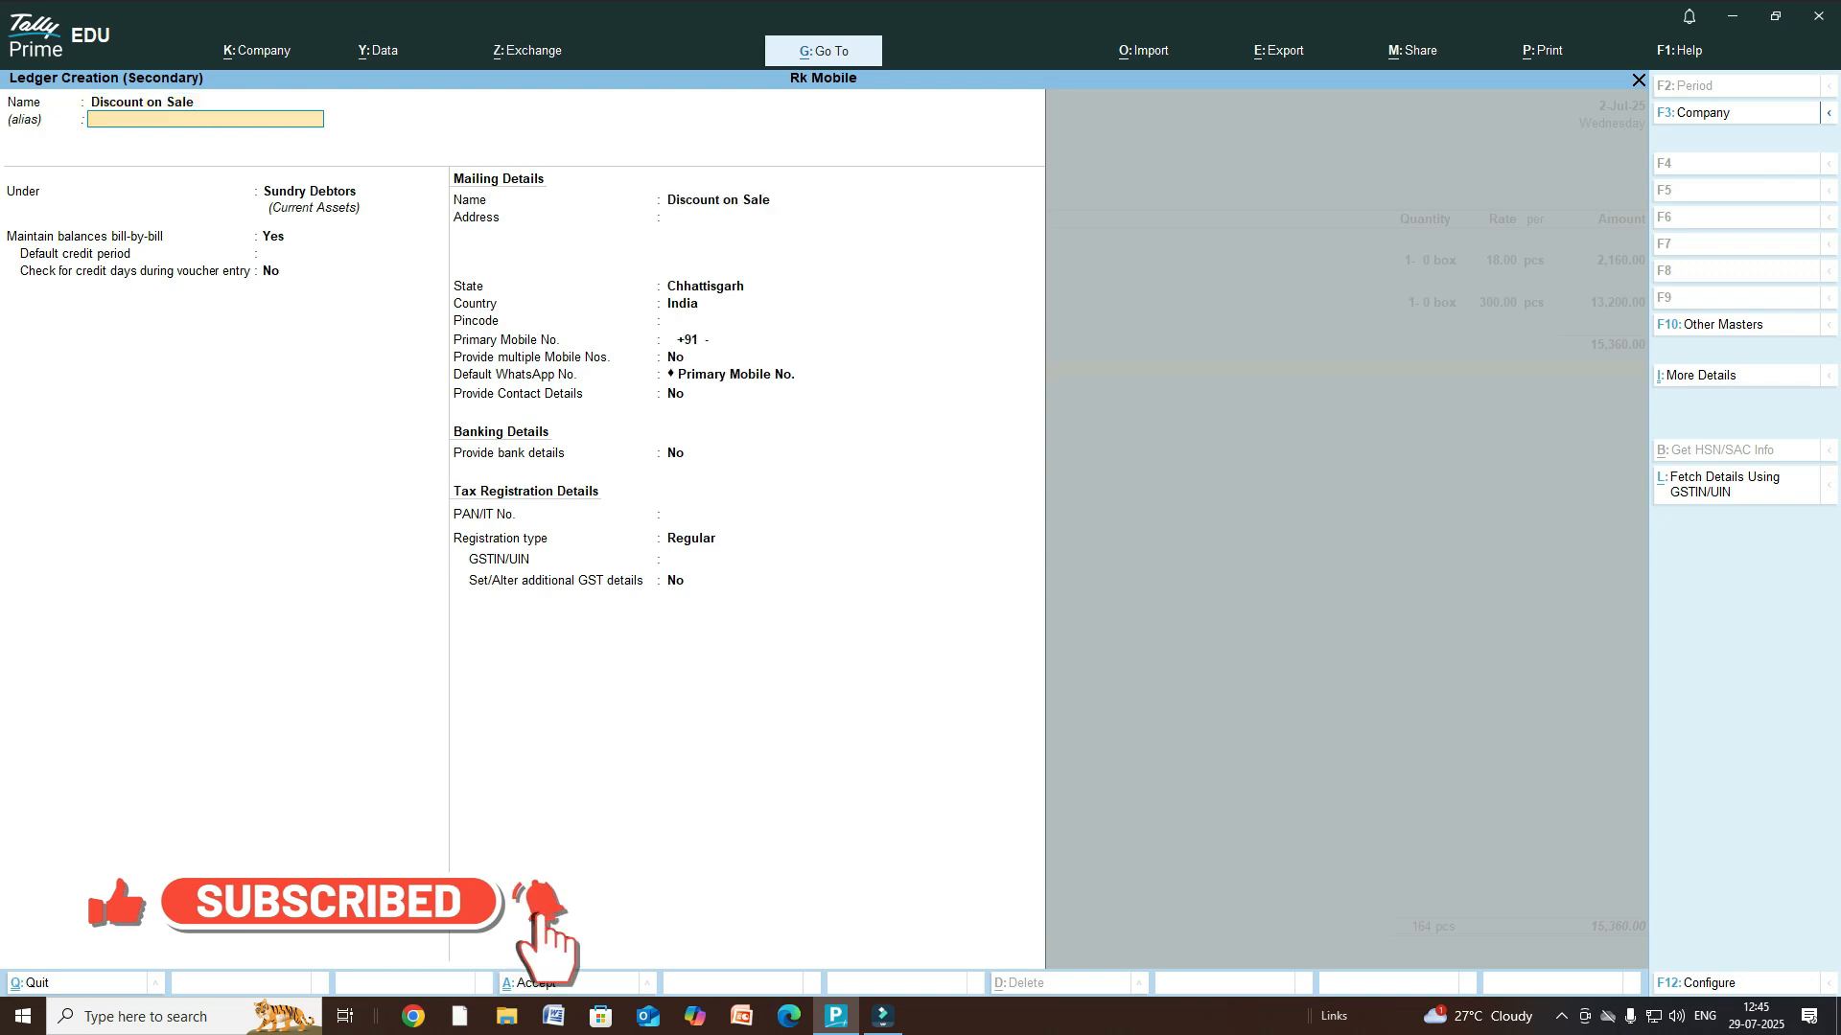
key(Return)
text(In)
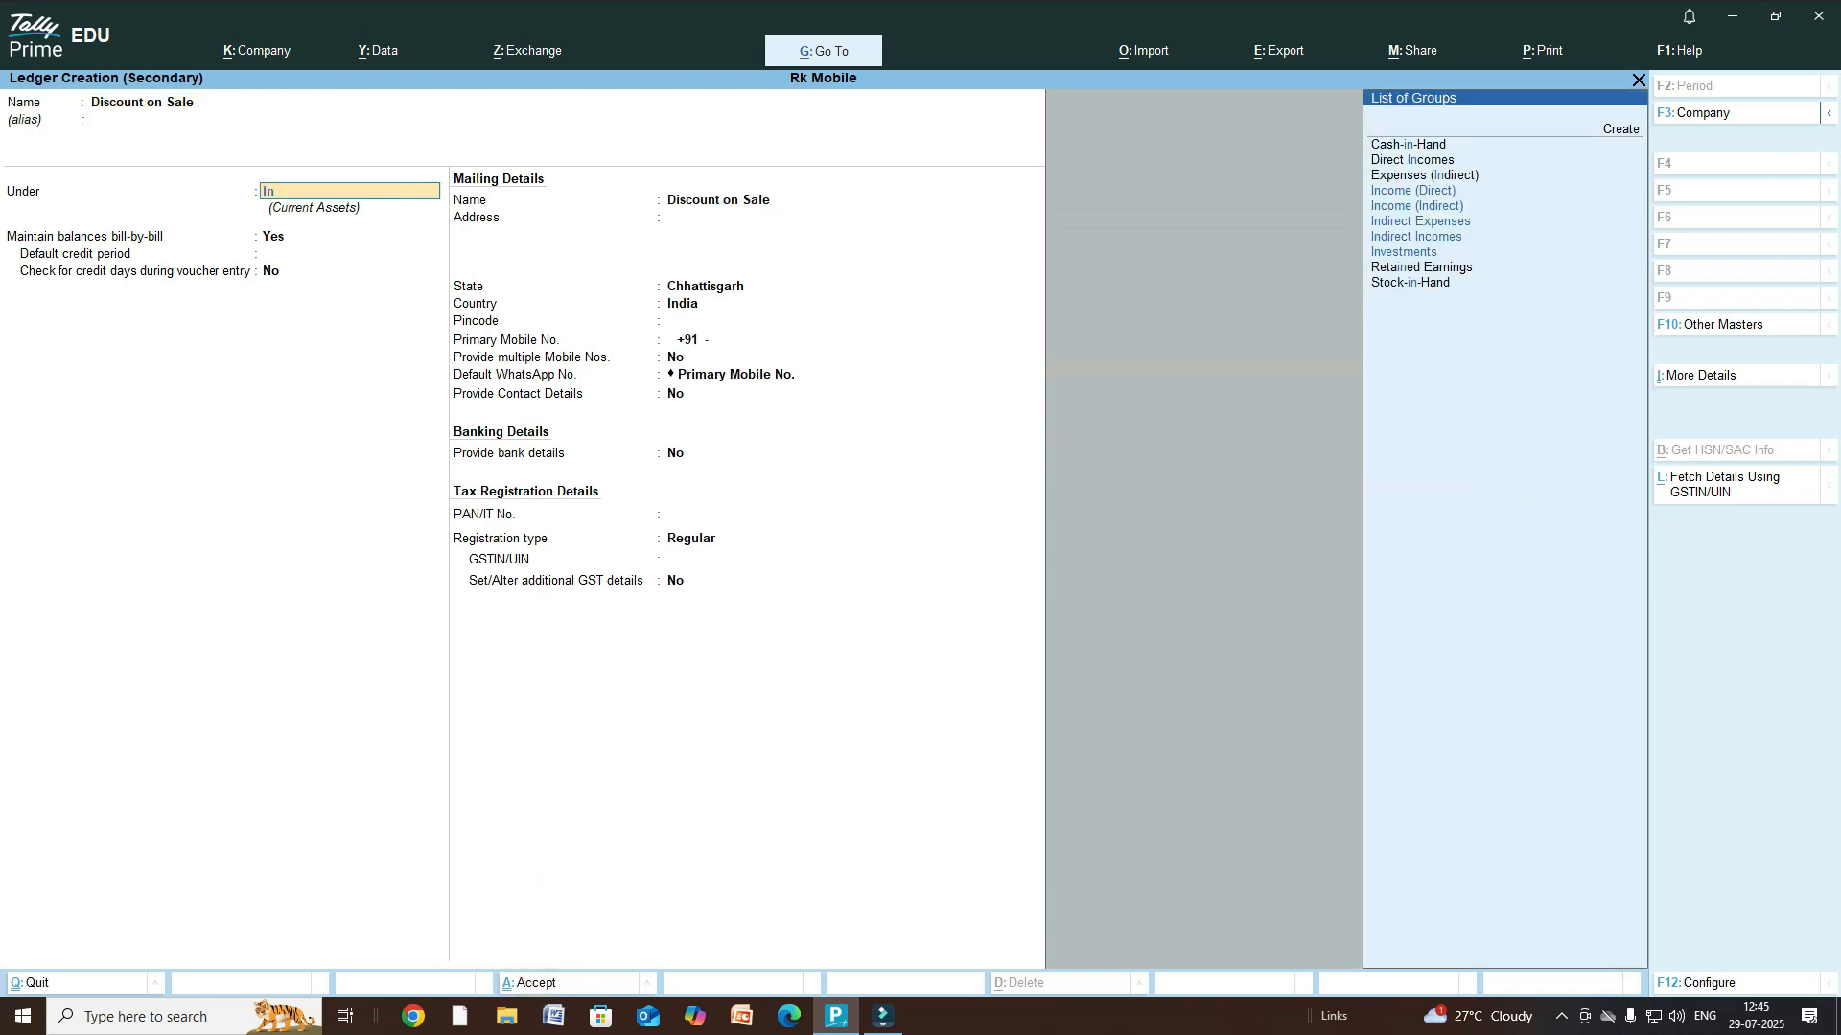
key(Down)
key(Down)
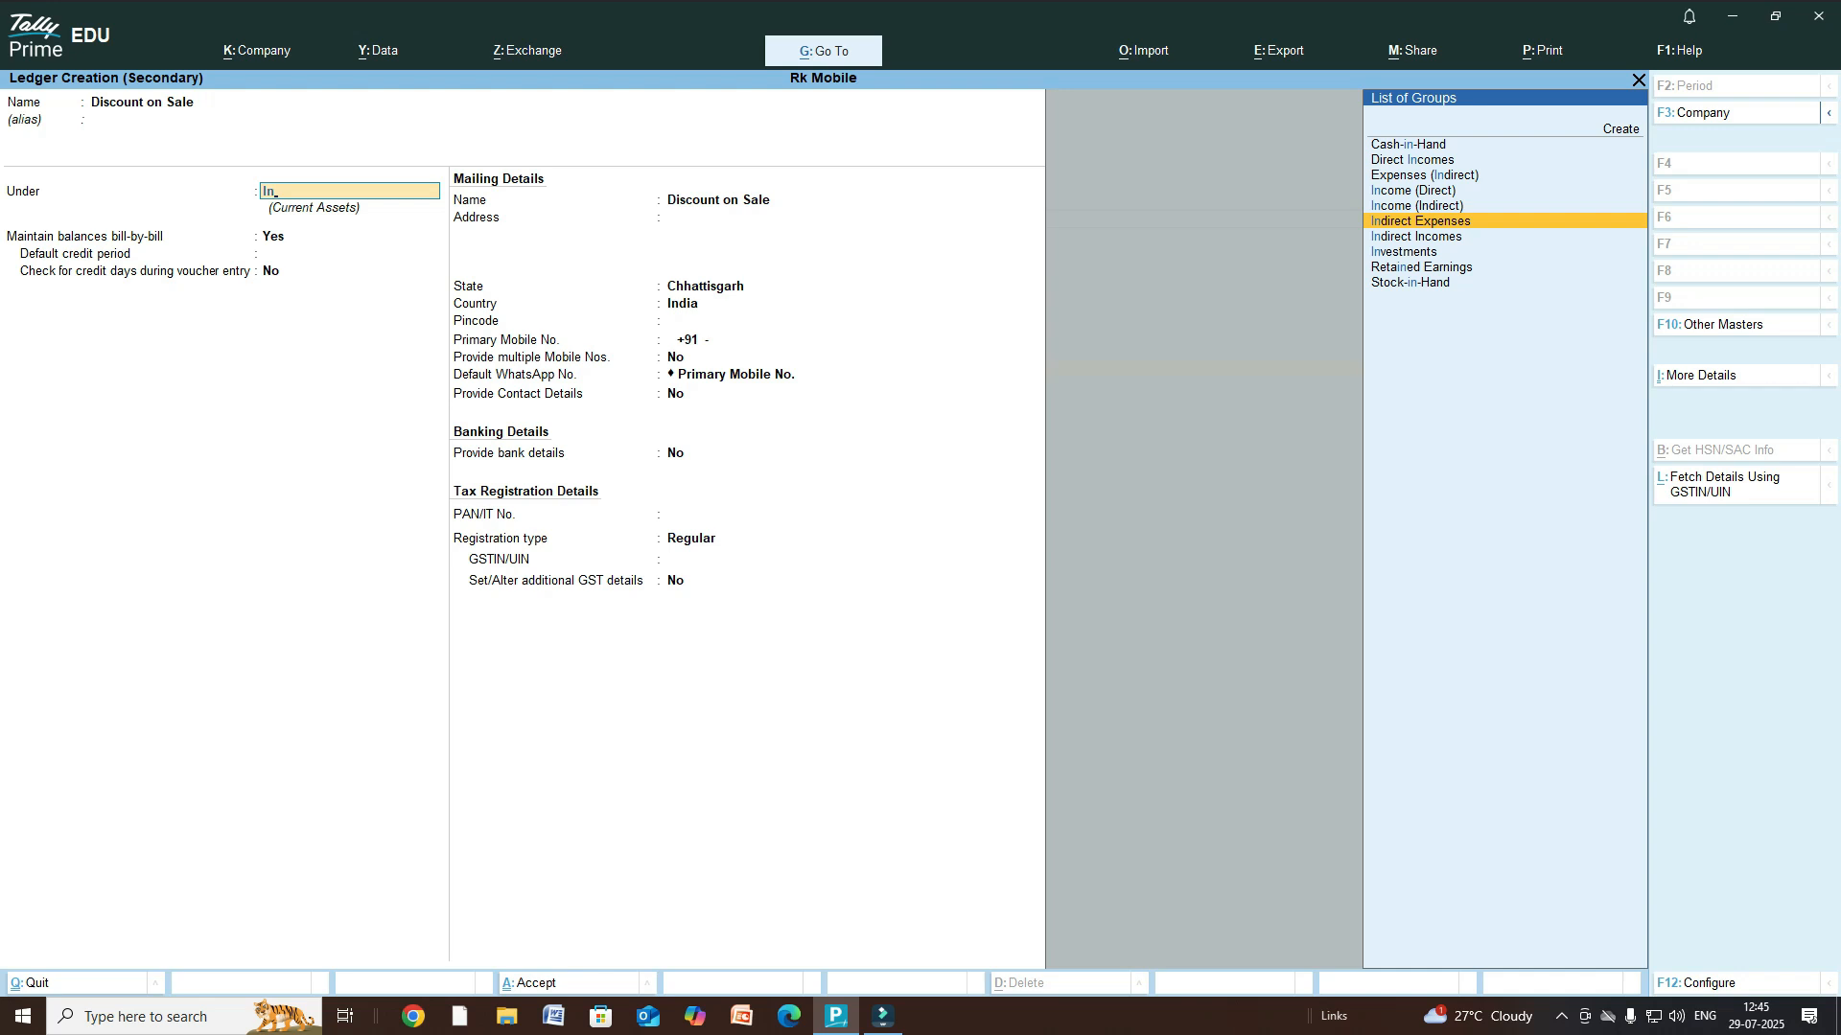
key(Return)
key(Return)
key(Return)
key(Return)
key(Return)
key(Return)
key(Return)
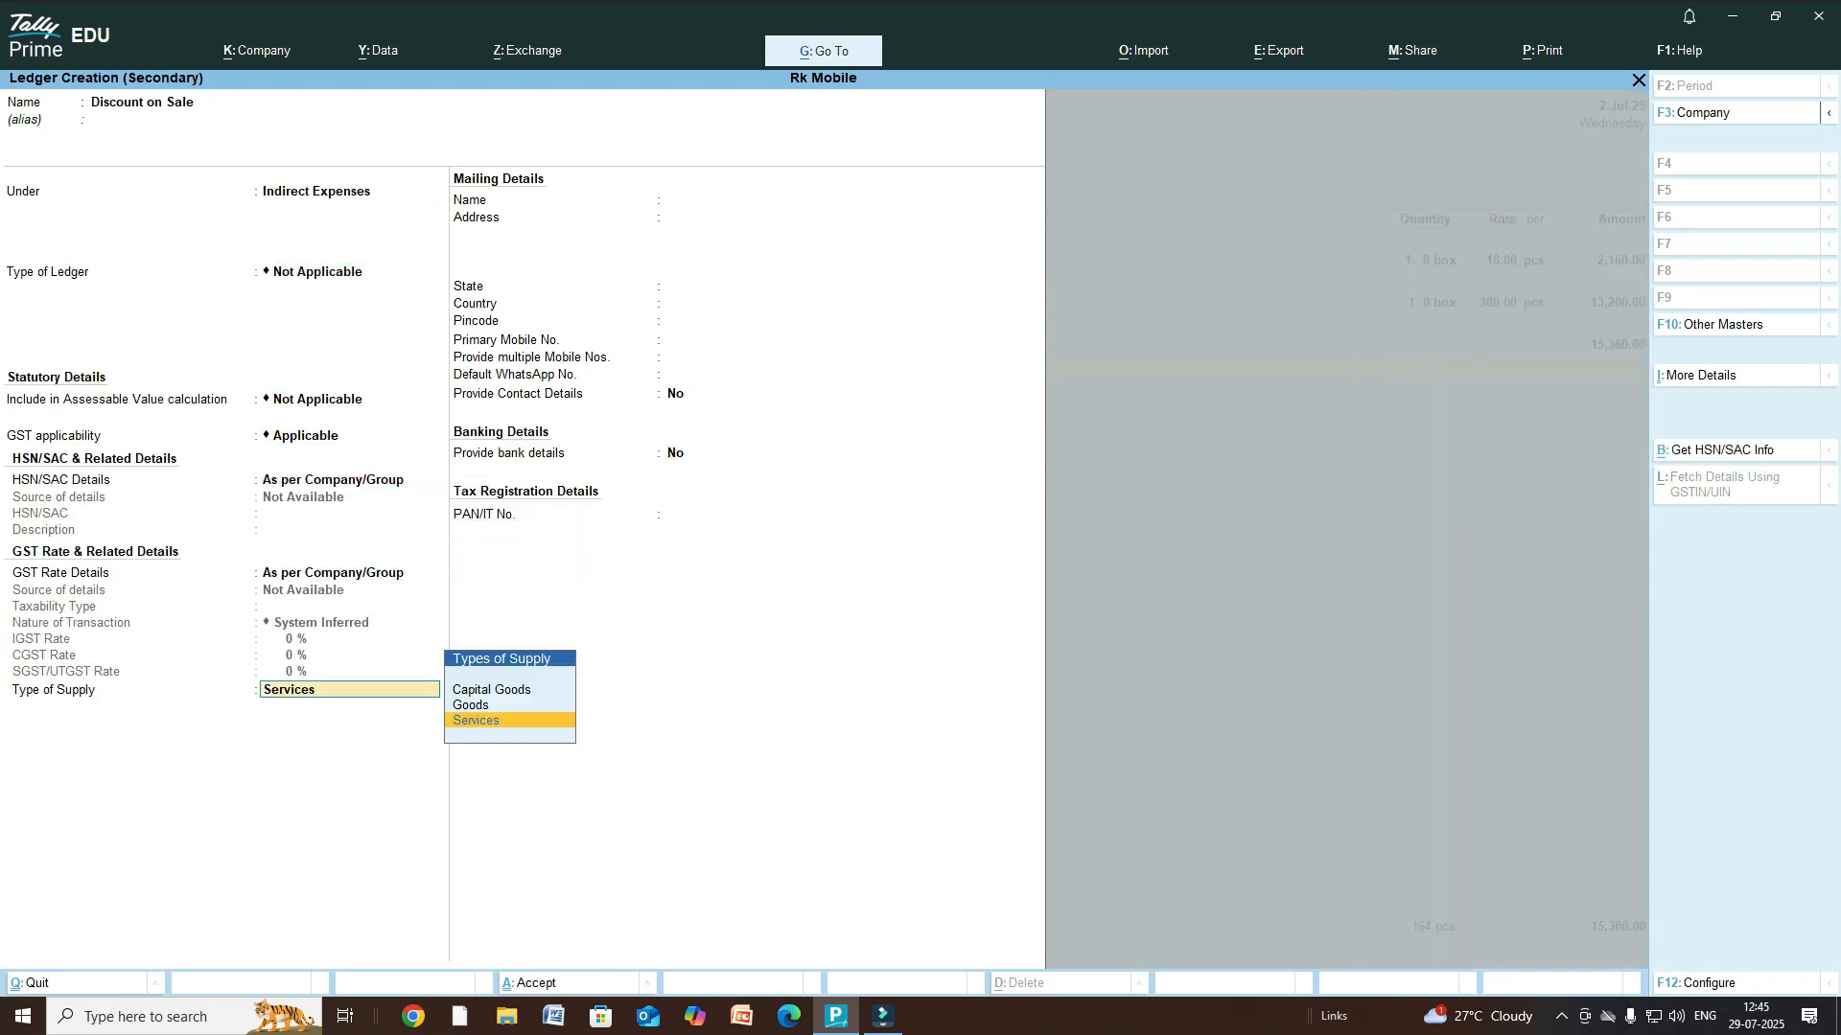
key(Return)
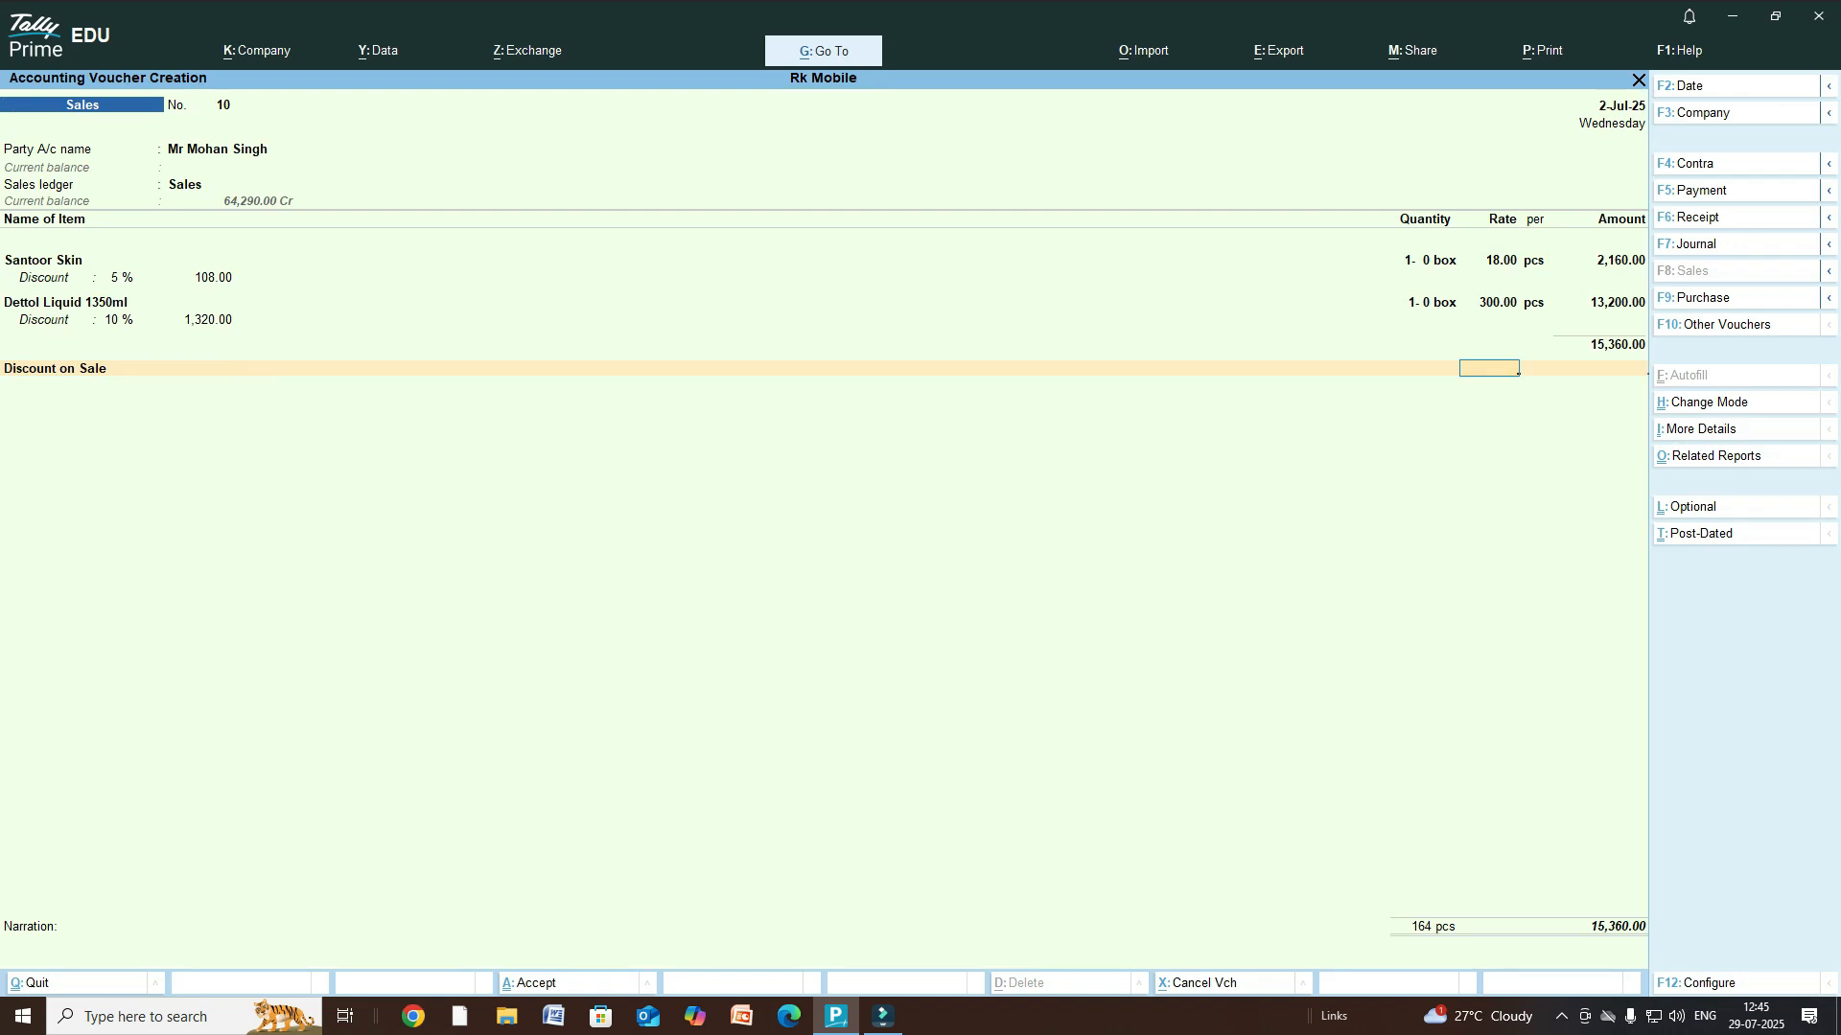
- Alter Discount on Sale to ledger type Discount, deducting 1,428.00 for a 13,932.00 total
click(1598, 368)
key(ctrl+Return)
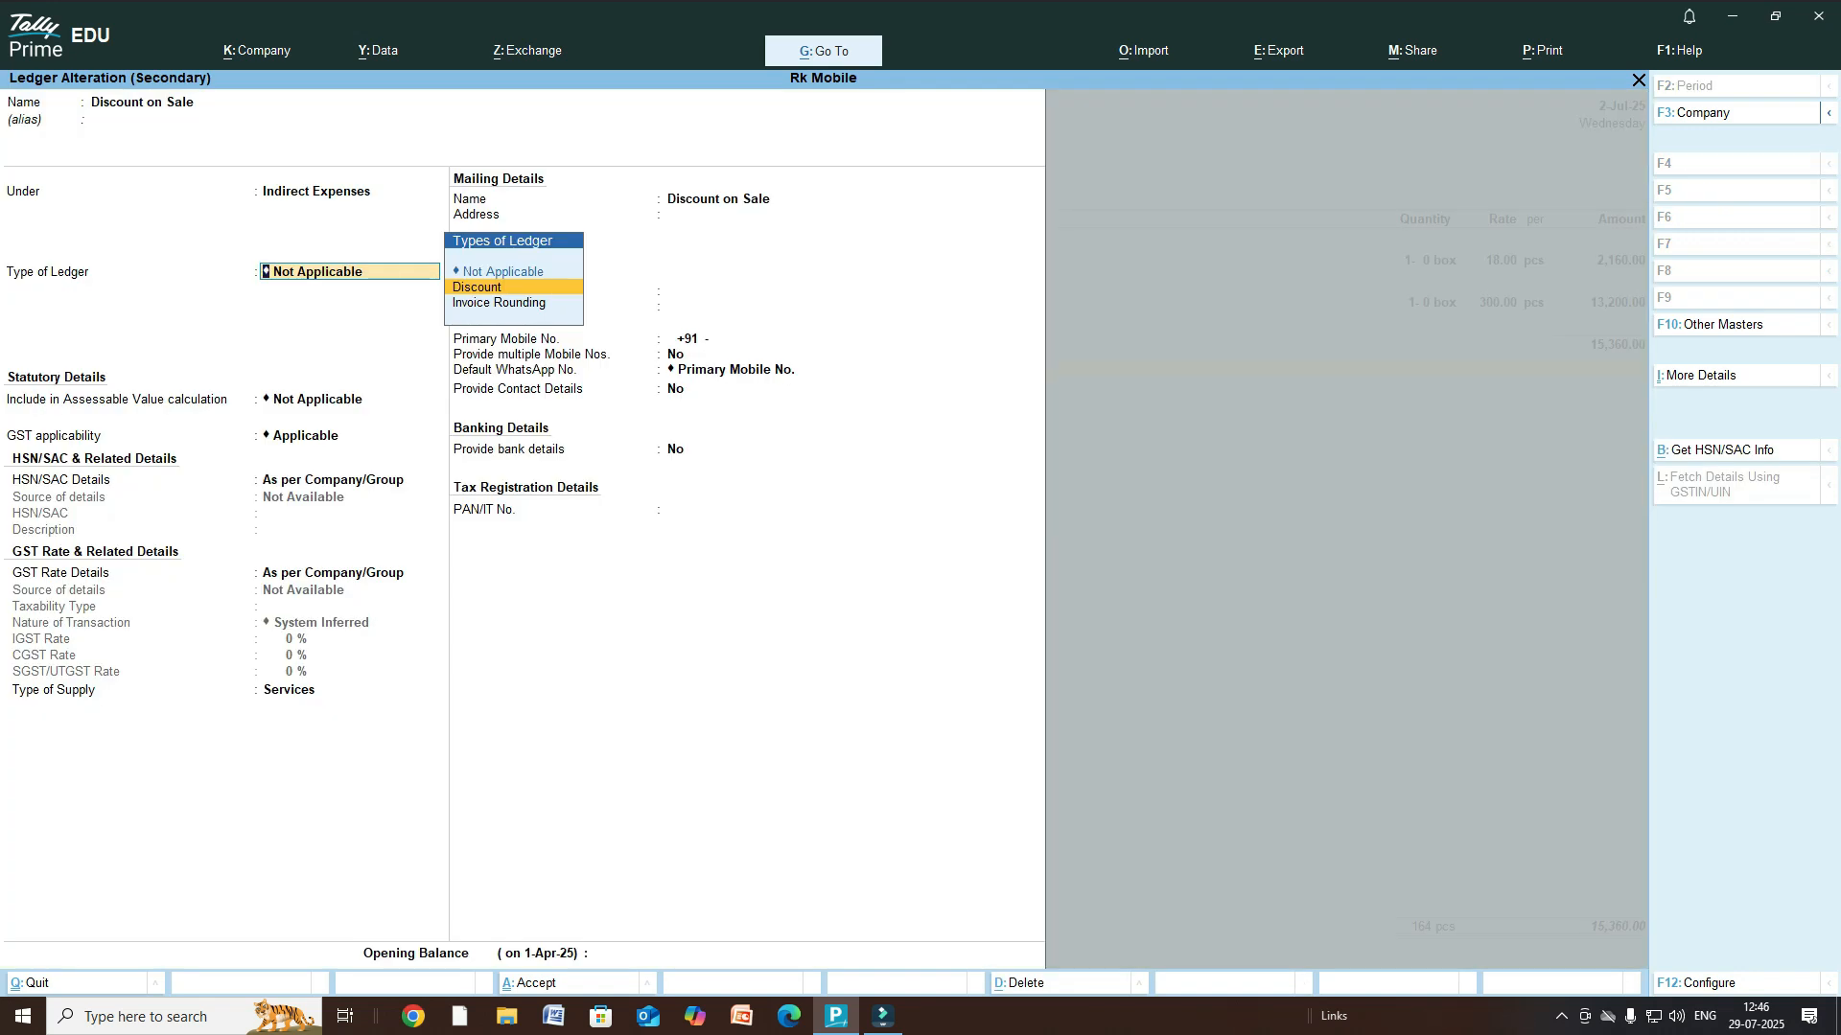
key(Return)
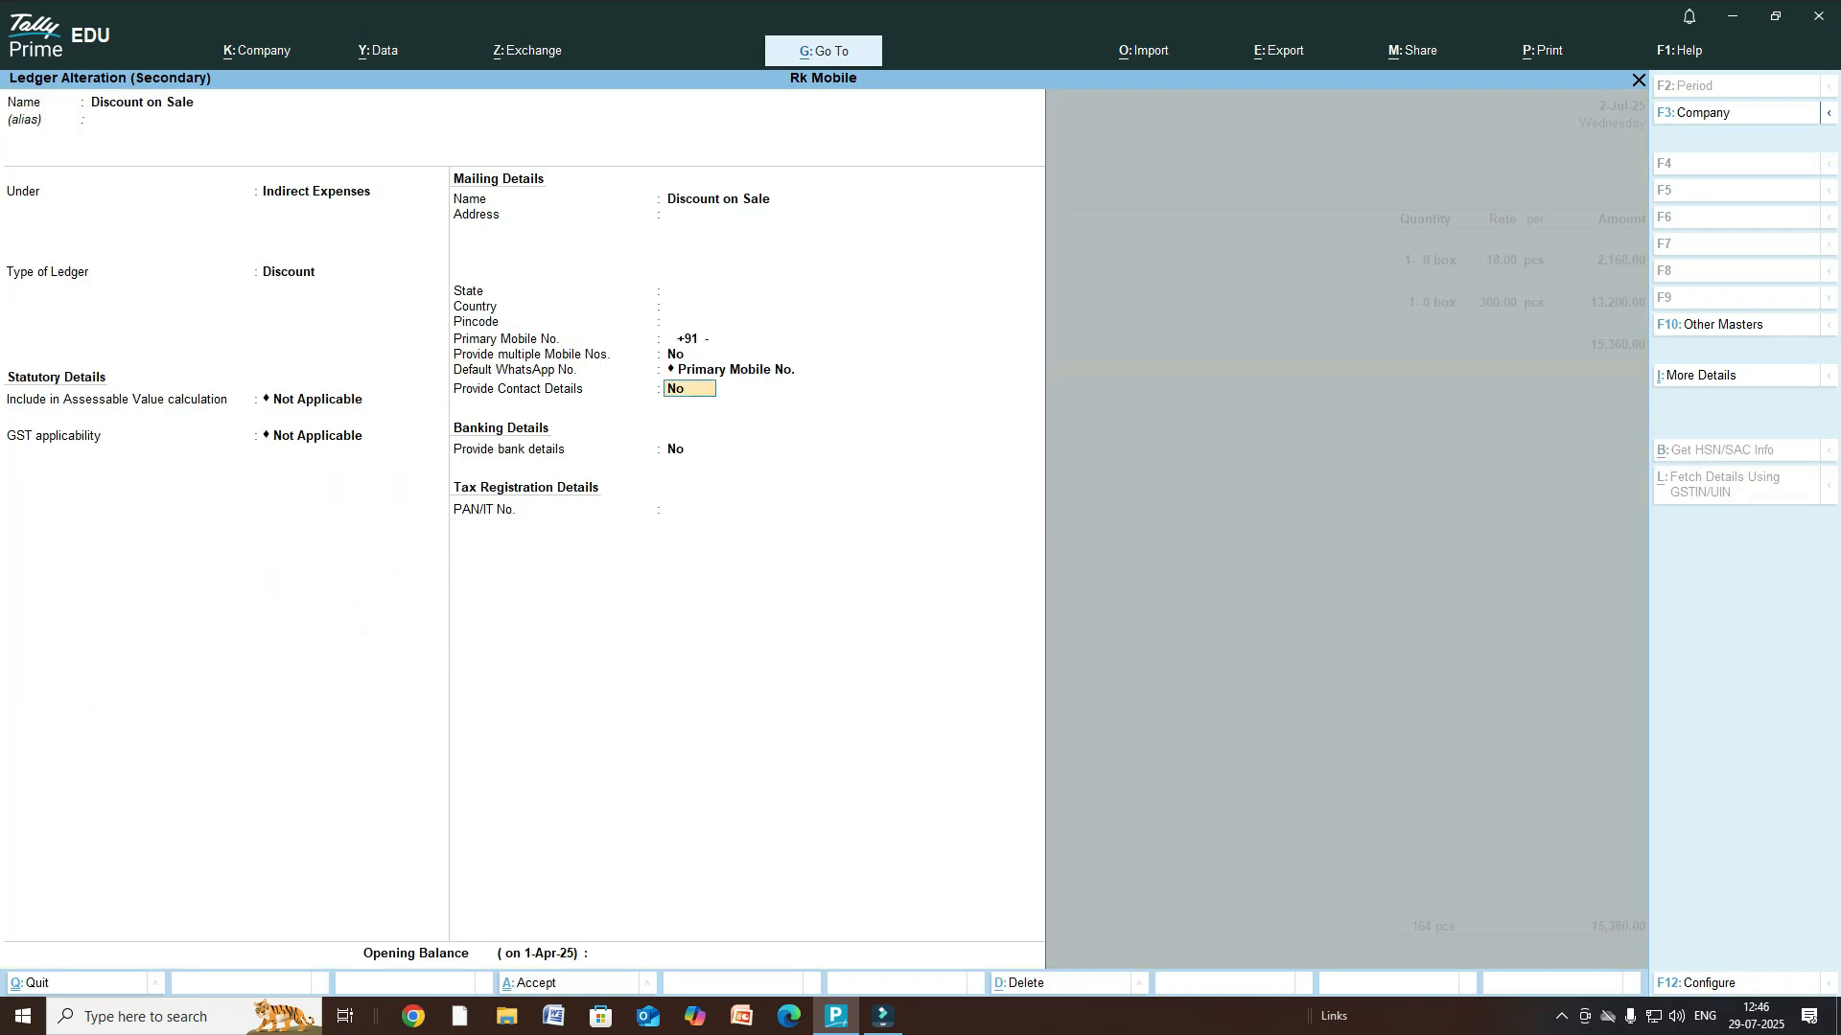
key(Return)
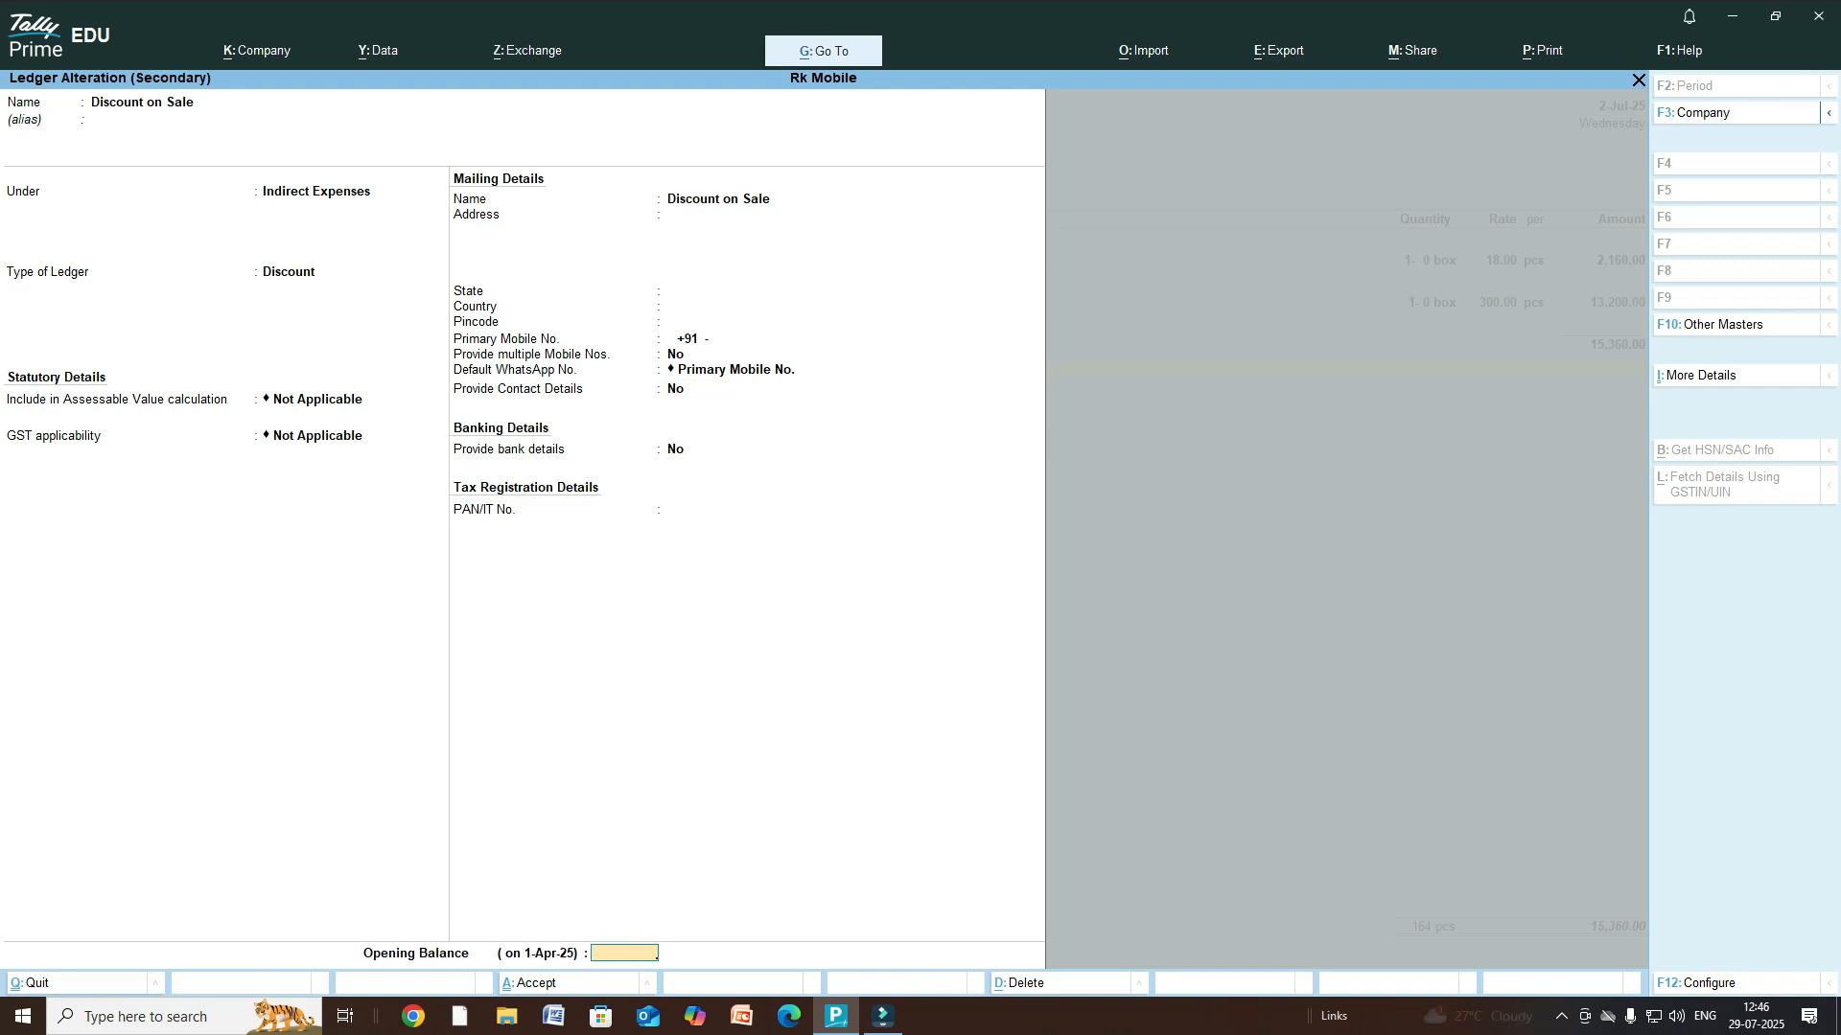
key(Return)
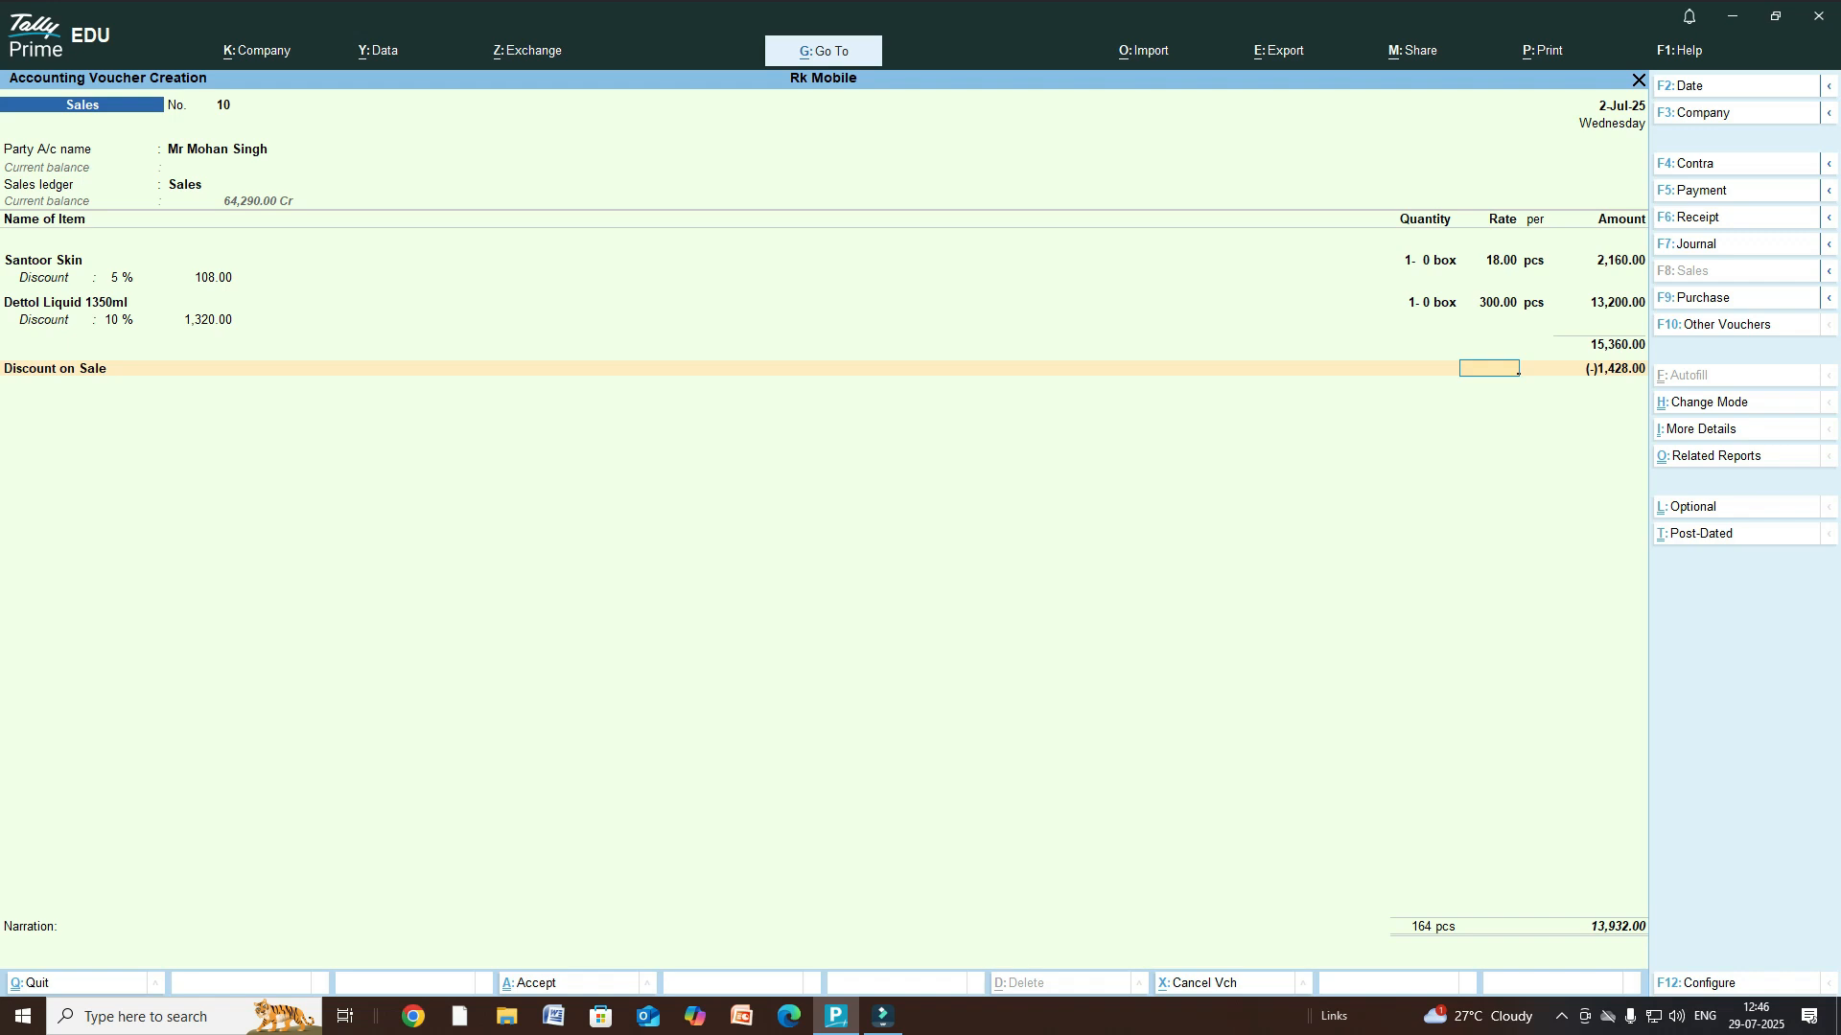
- Accept the discount amount, record the bill as a New Ref, and save voucher 10
key(Return)
key(Return)
key(Return)
key(Return)
key(Return)
key(Return)
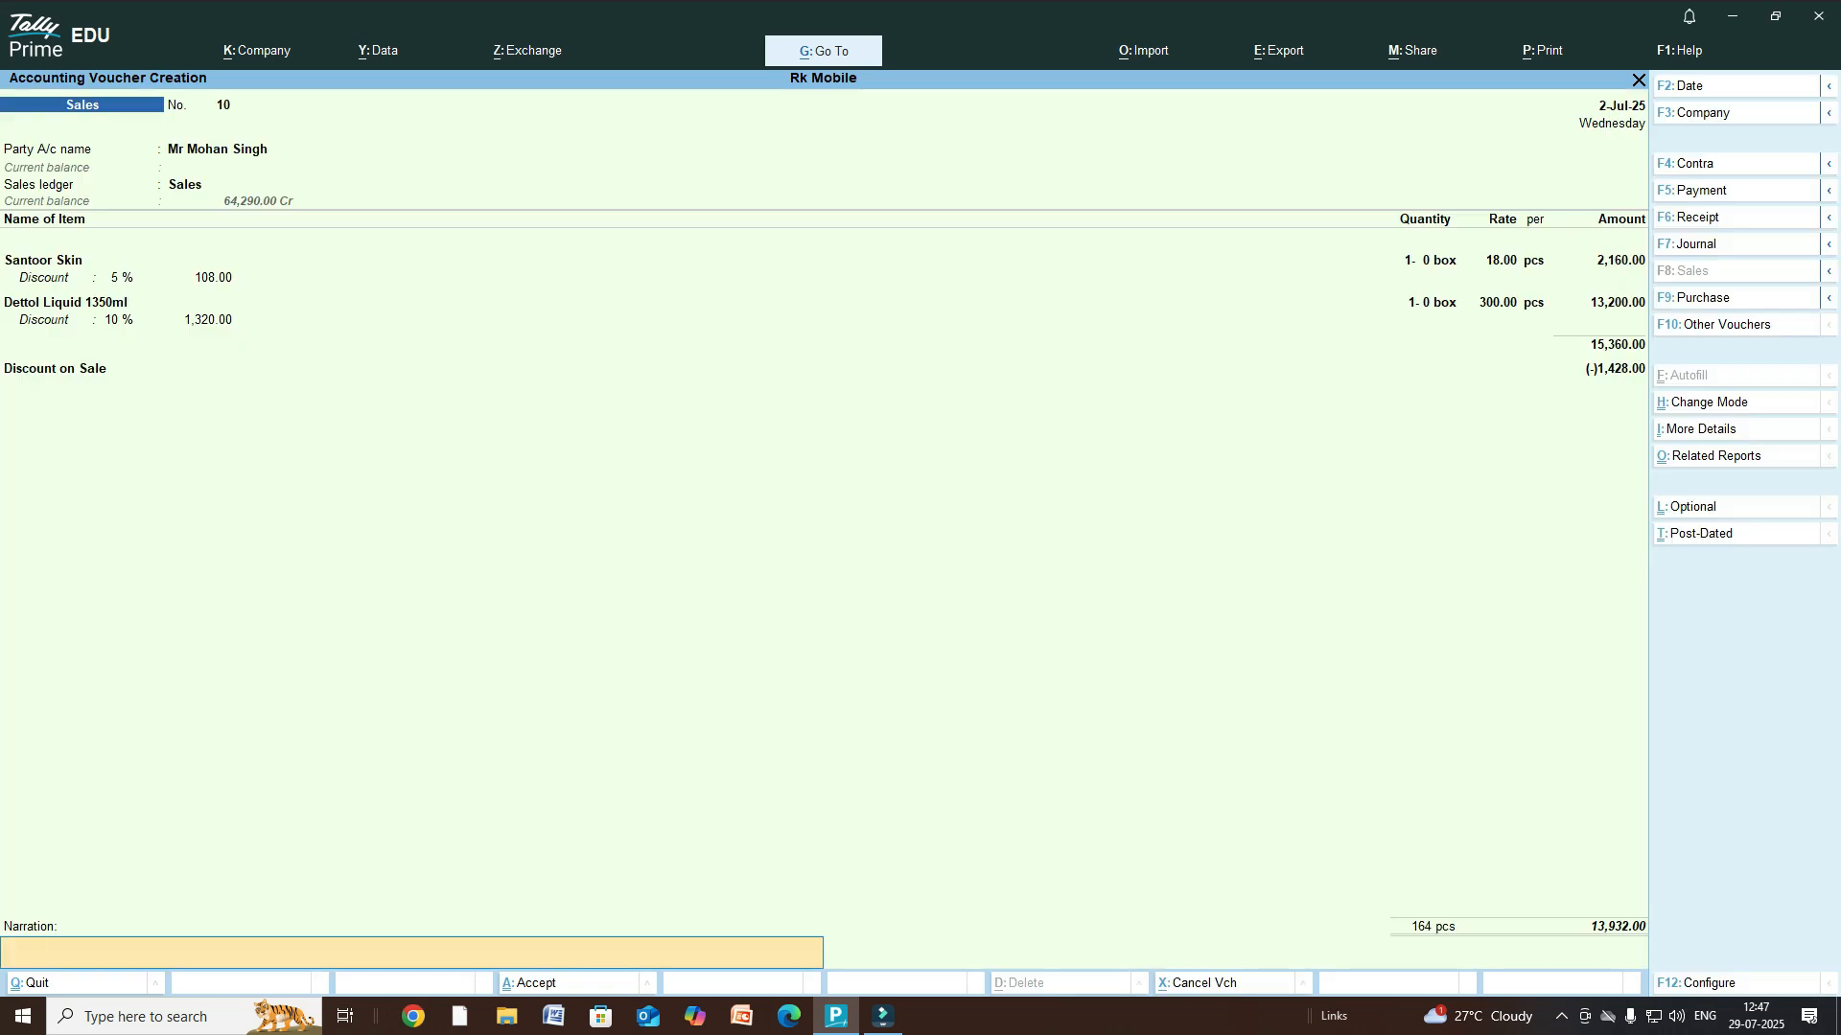
key(Return)
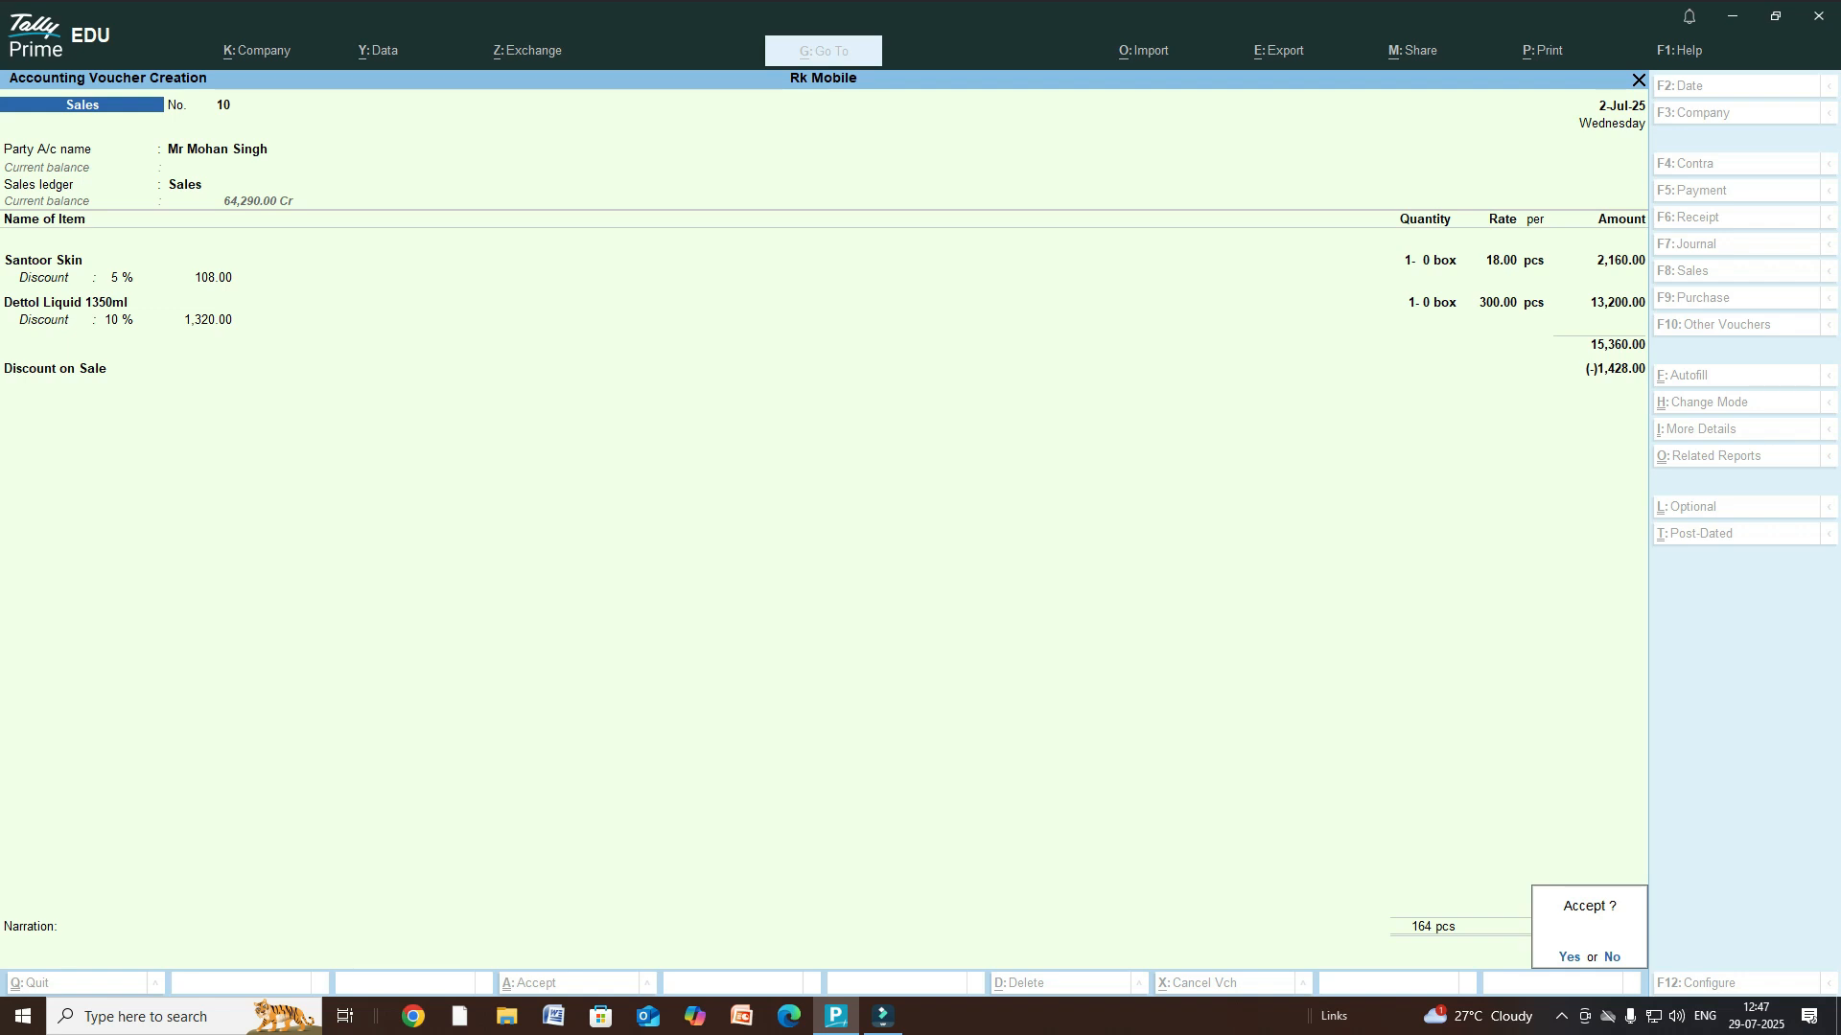
key(y)
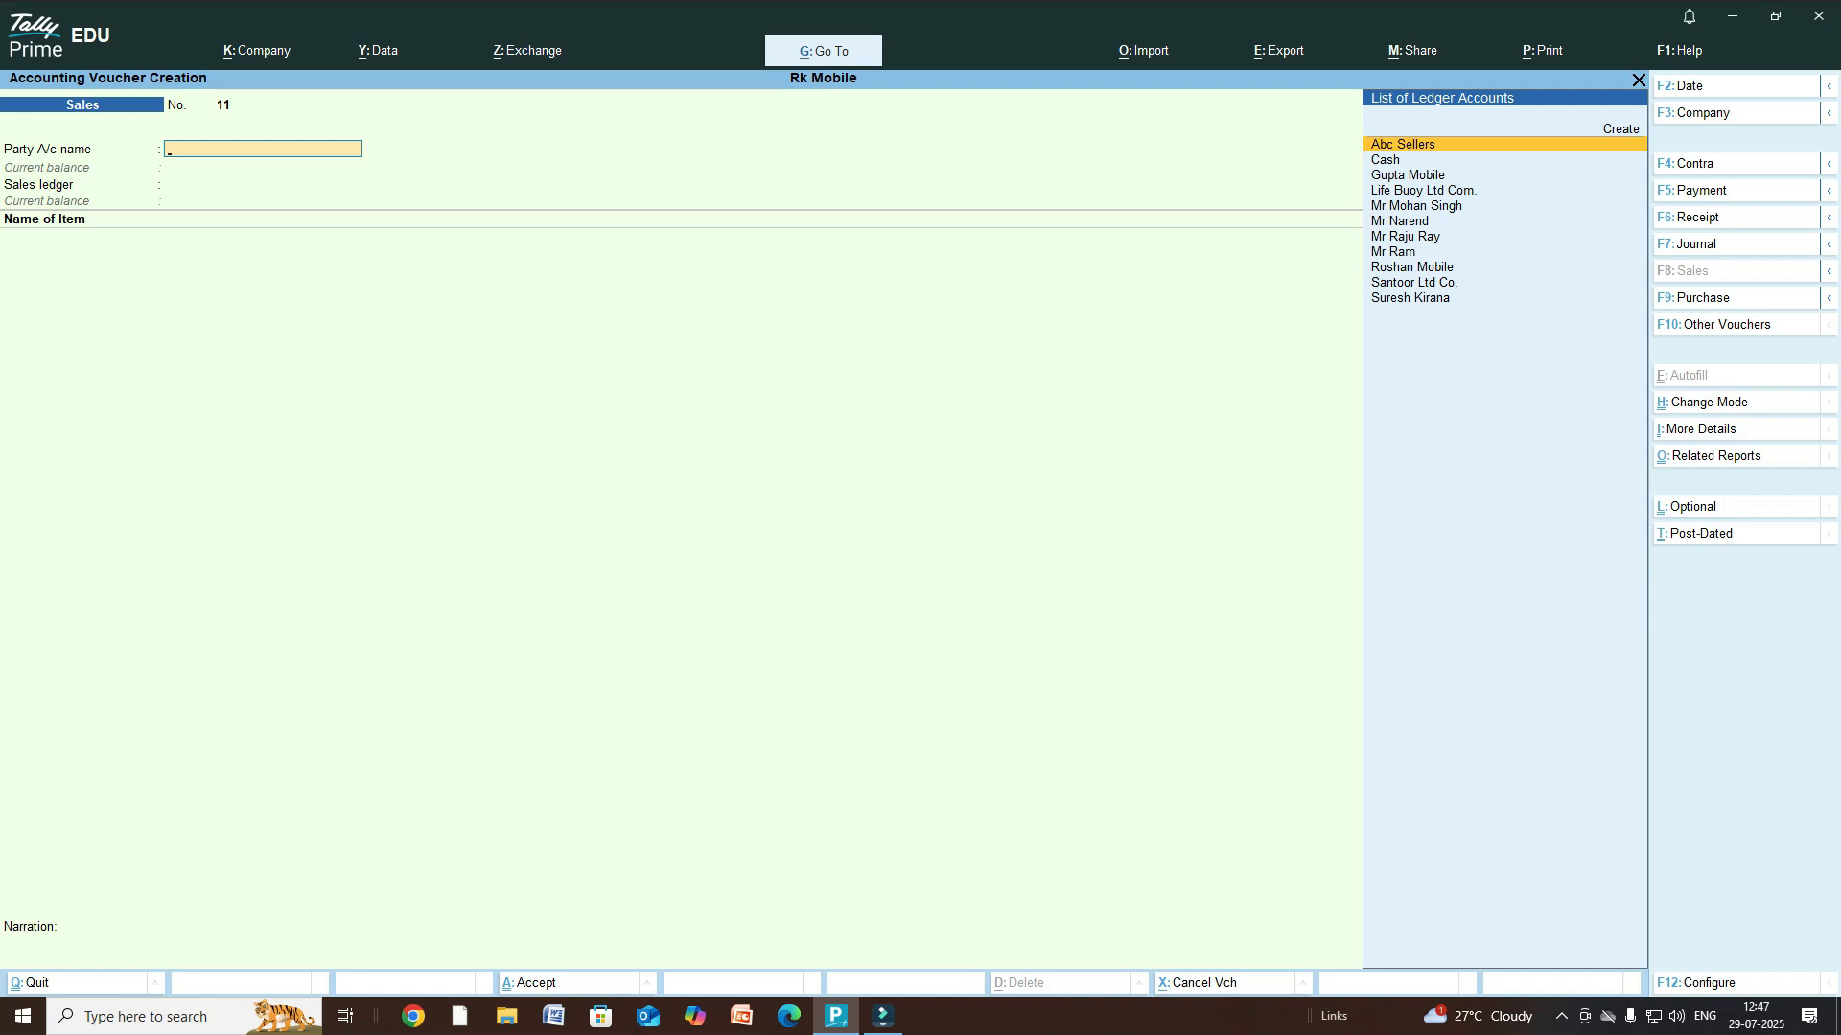
- Choose the existing second customer as party on voucher 11 and accept Sales as sales ledger
text(Mr)
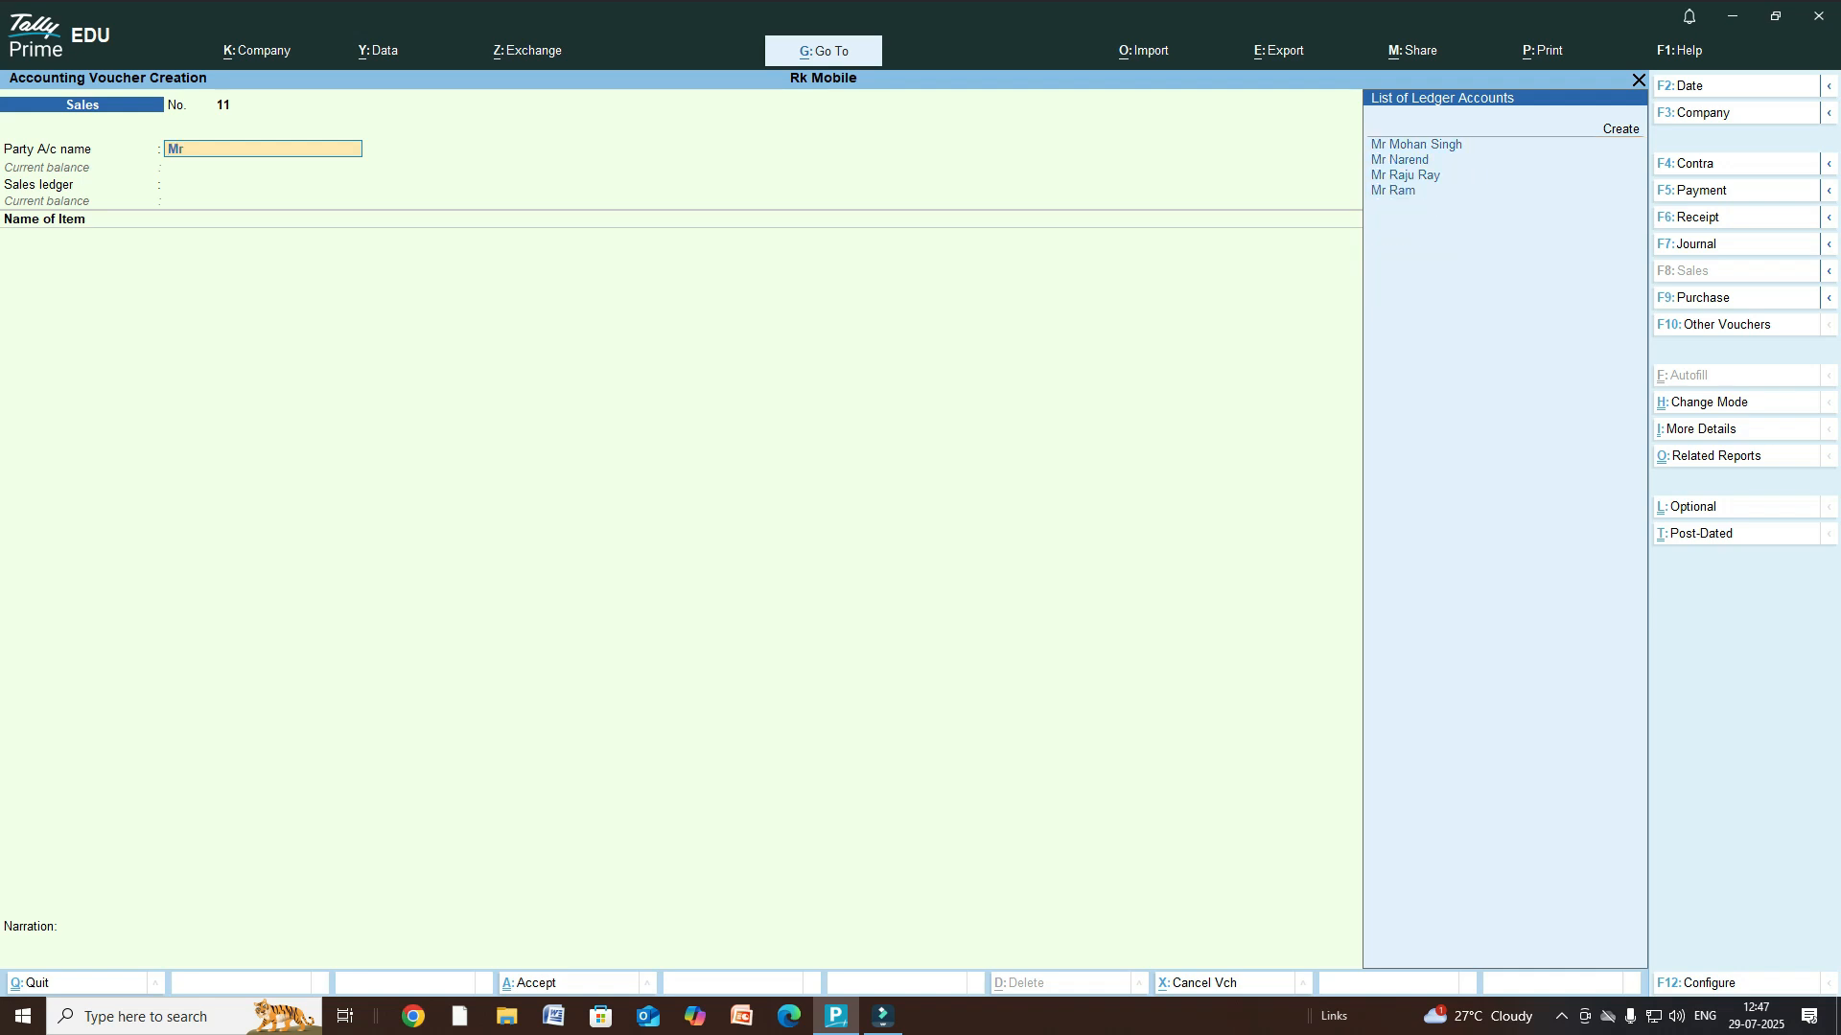
key(Down)
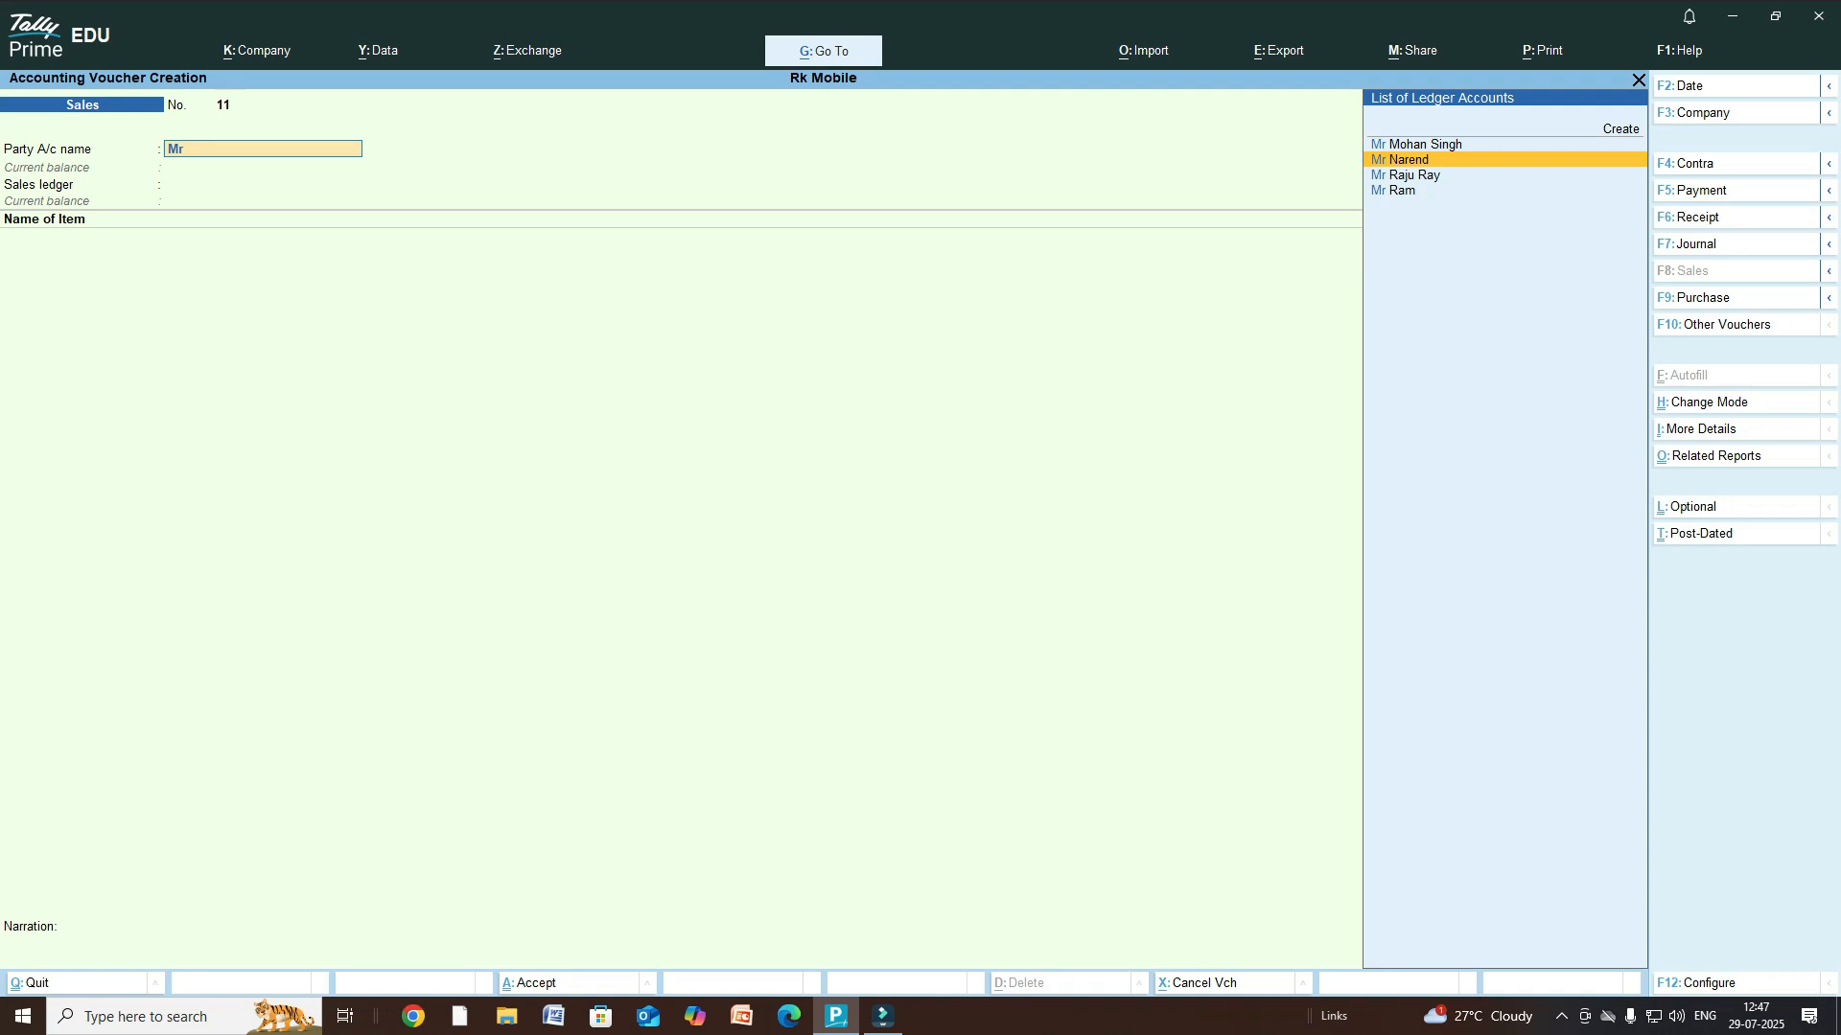
key(Return)
key(Return)
key(Return)
key(Return)
key(Return)
key(Return)
key(Return)
key(Return)
key(Return)
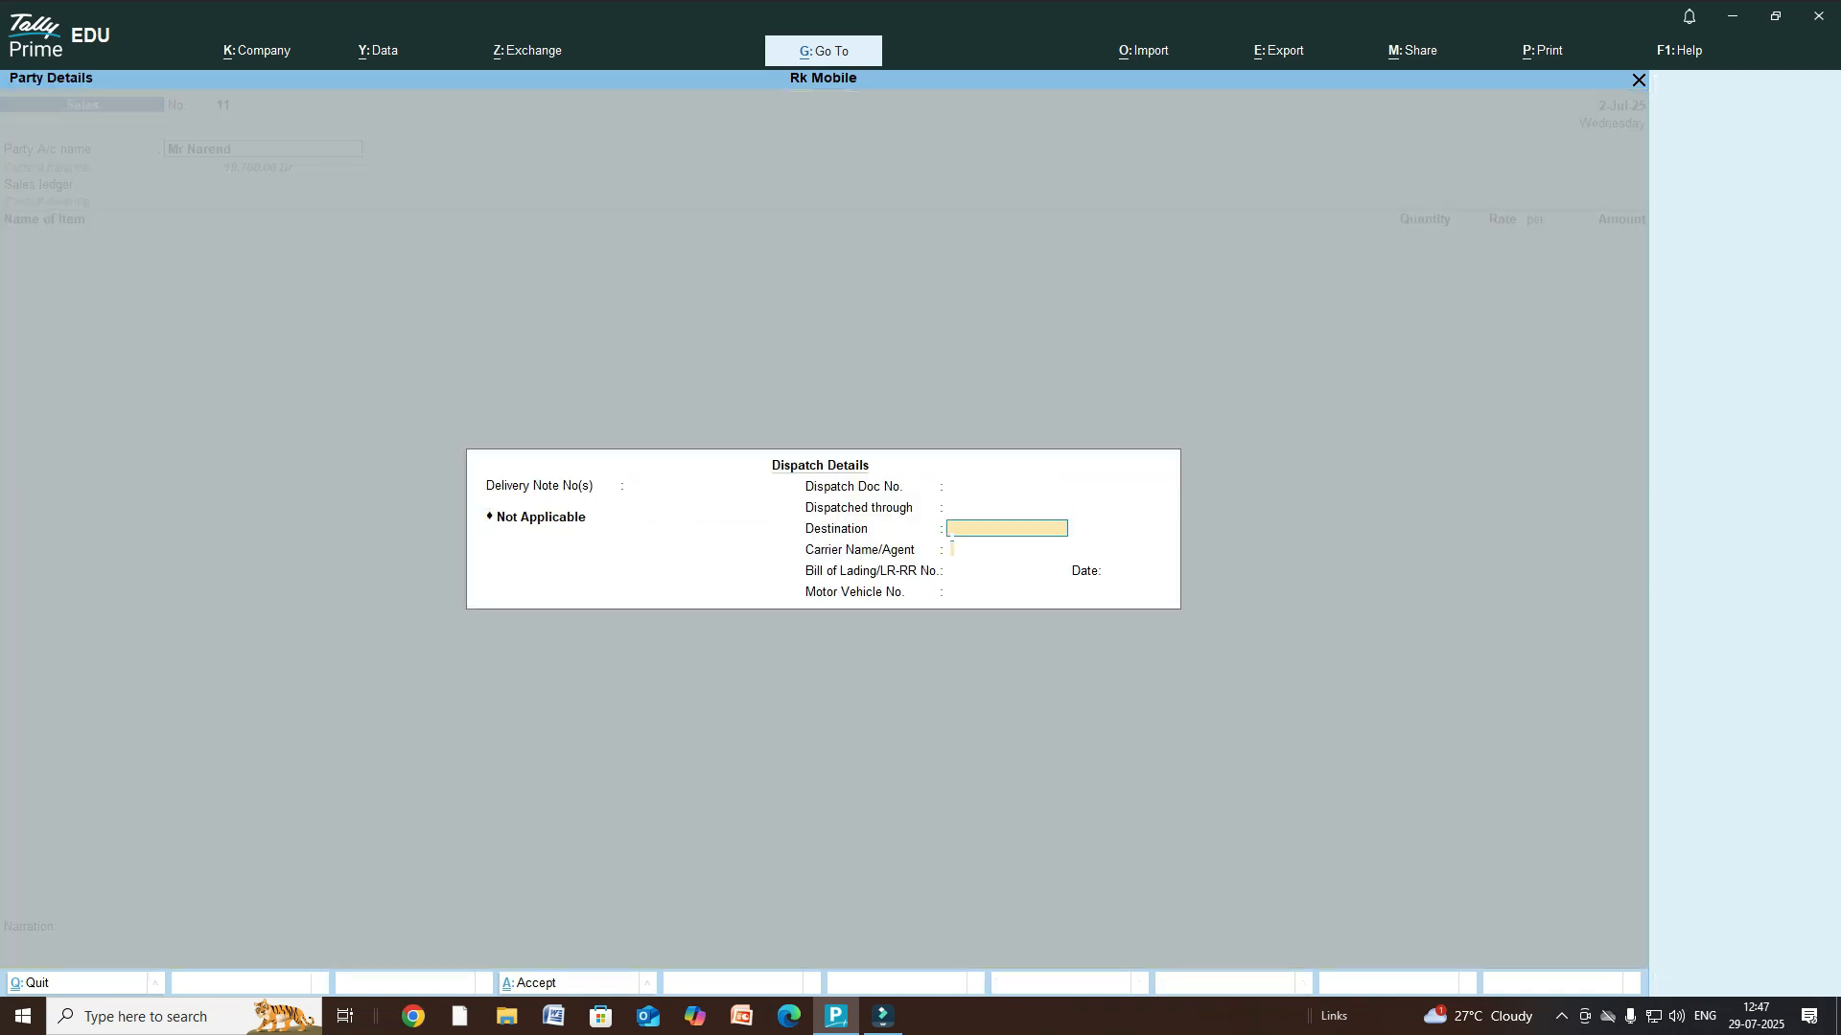
key(Return)
key(Return)
key(Return)
key(Return)
key(Return)
key(Return)
key(Return)
key(Return)
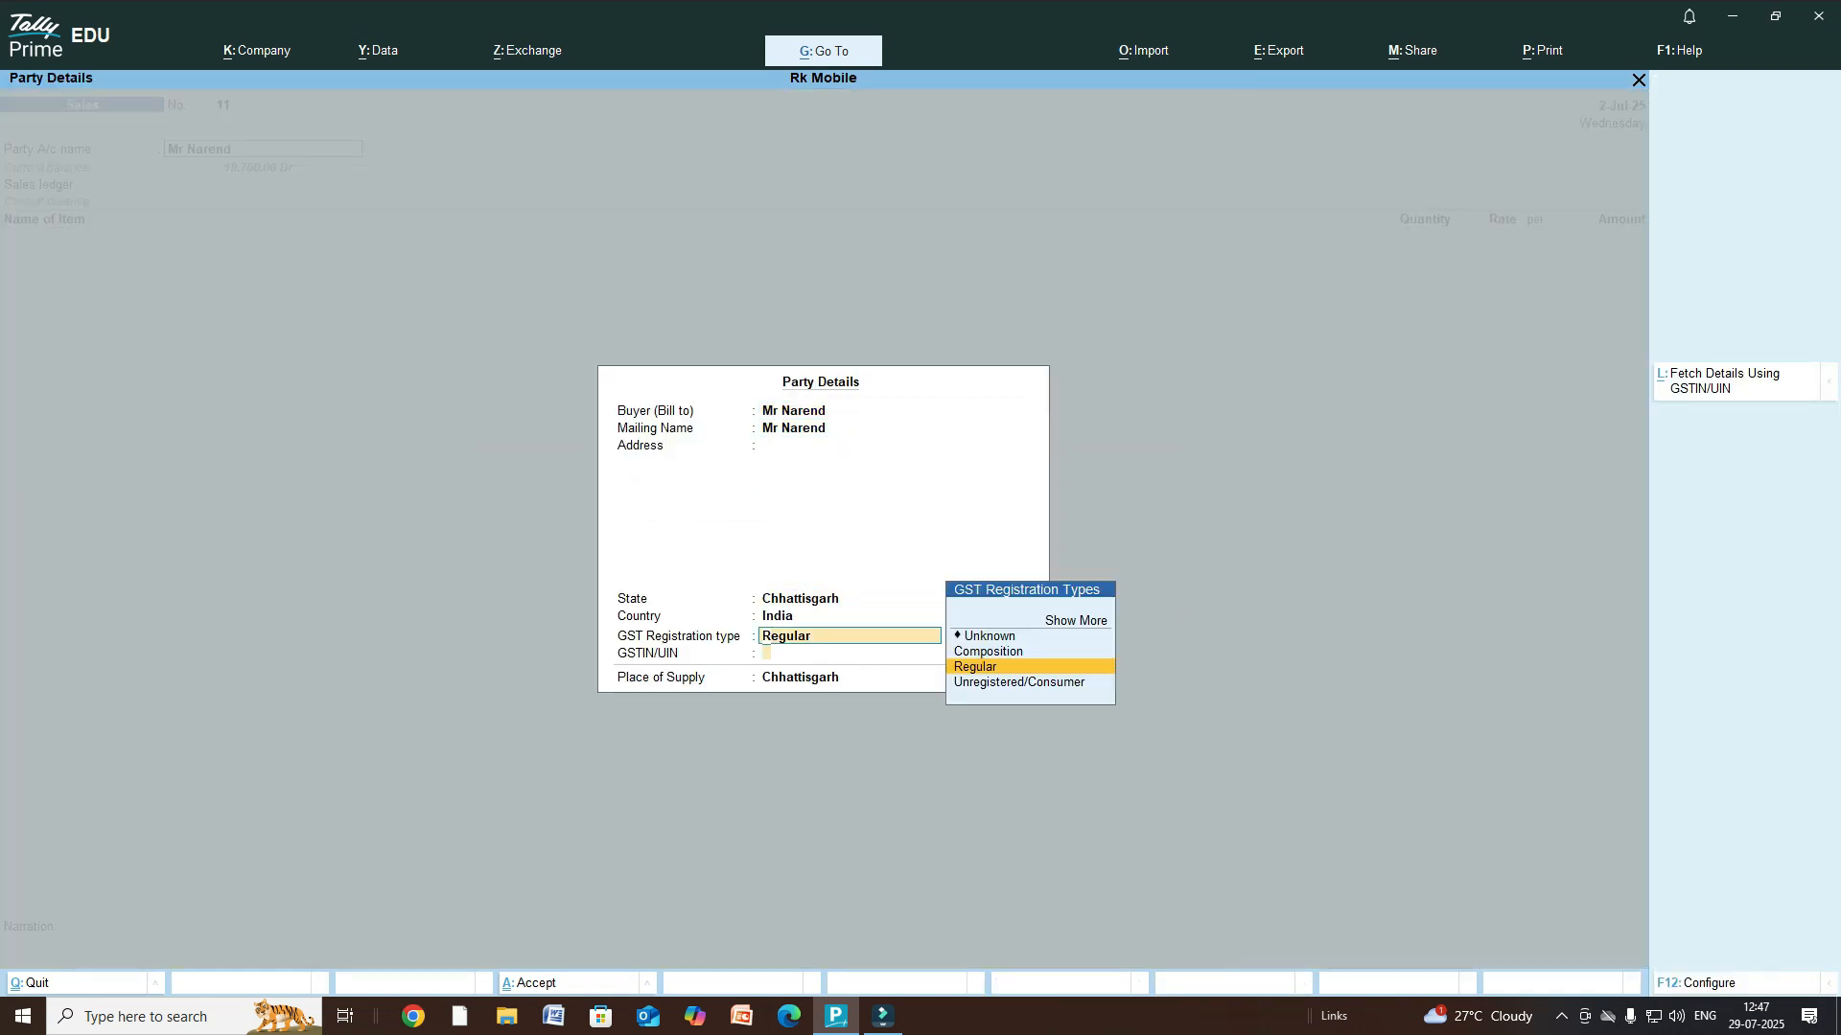
key(Return)
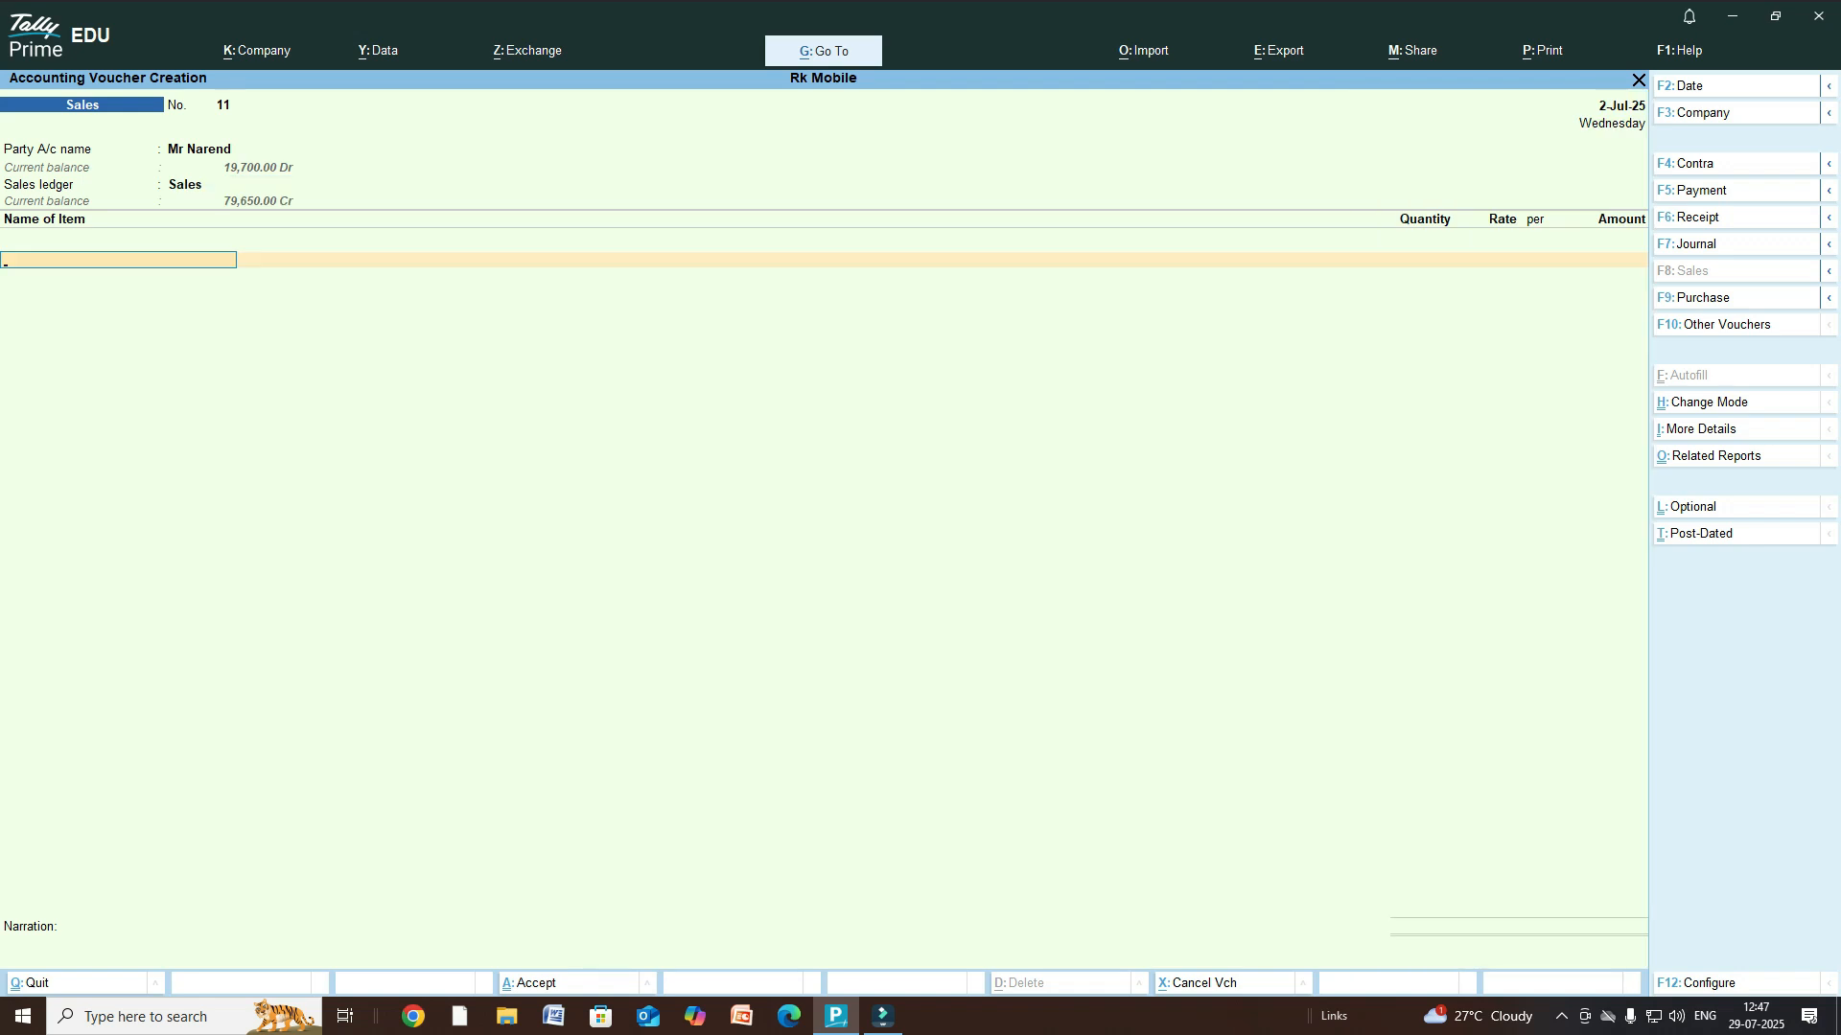
- Add Lifebuoy as 1 box at the 15.00 rate with no discount
text(L)
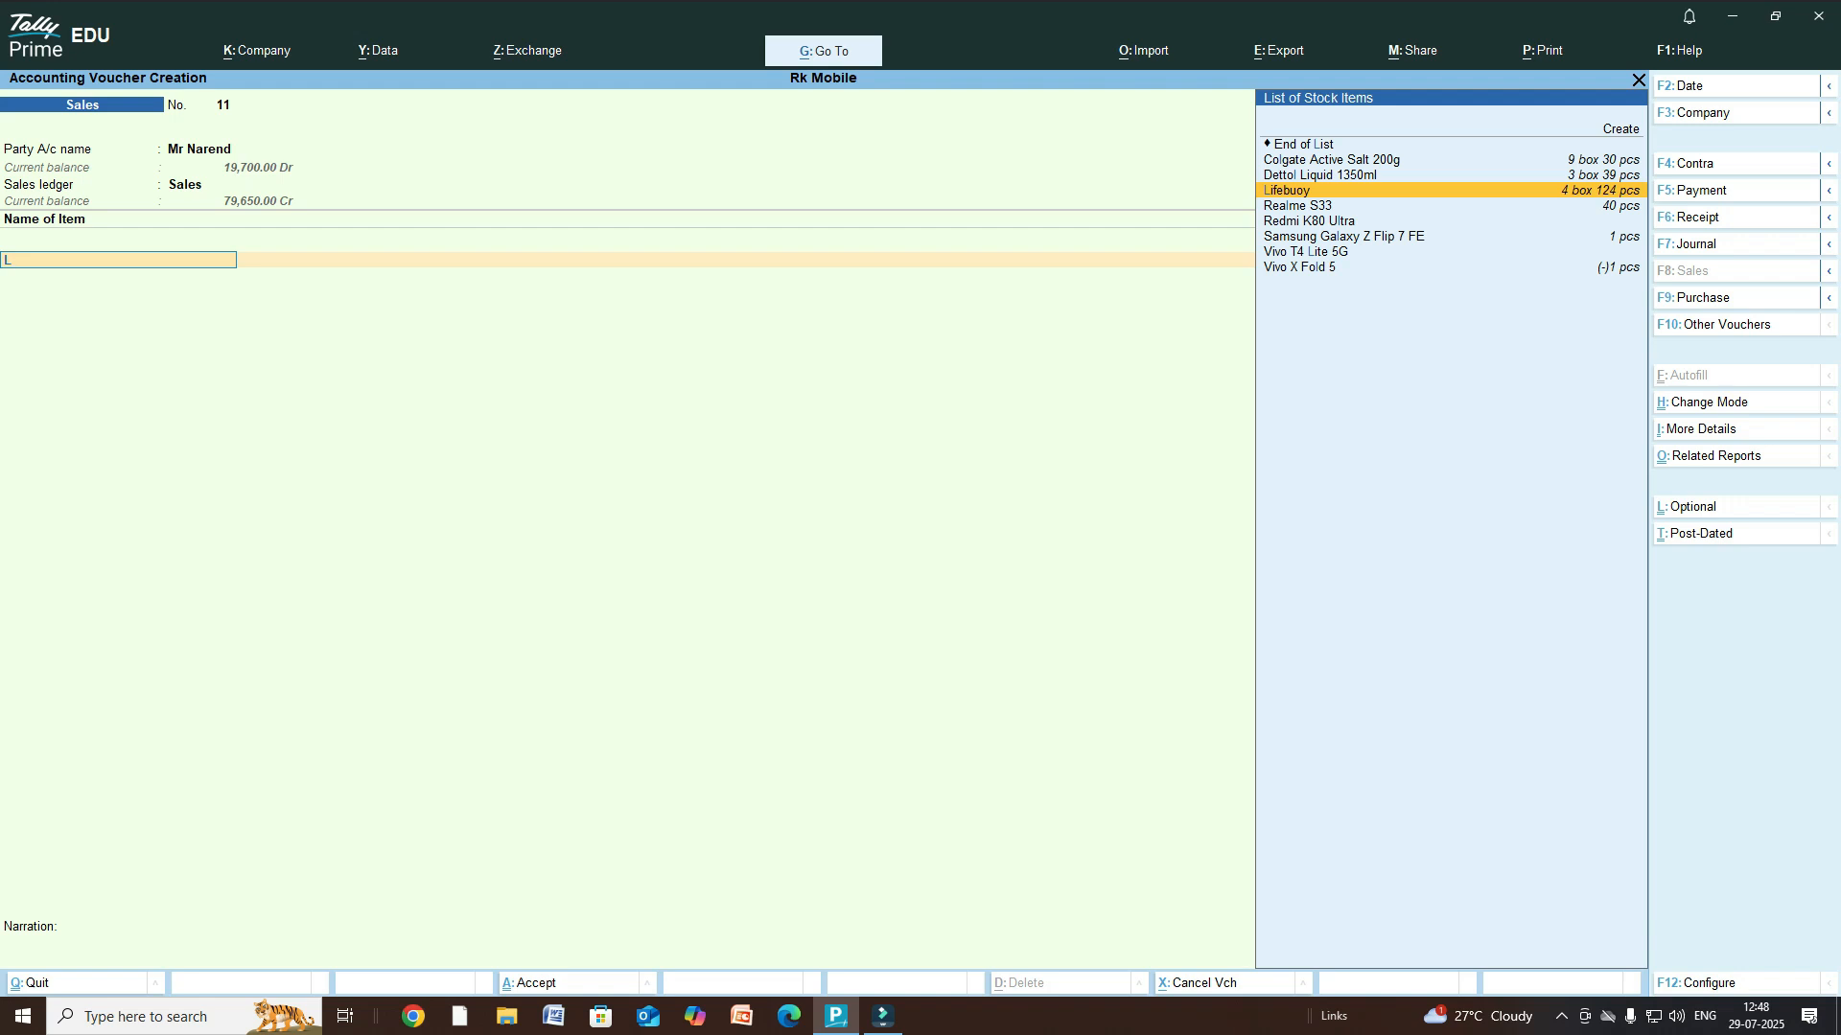
key(Return)
key(Return)
key(Return)
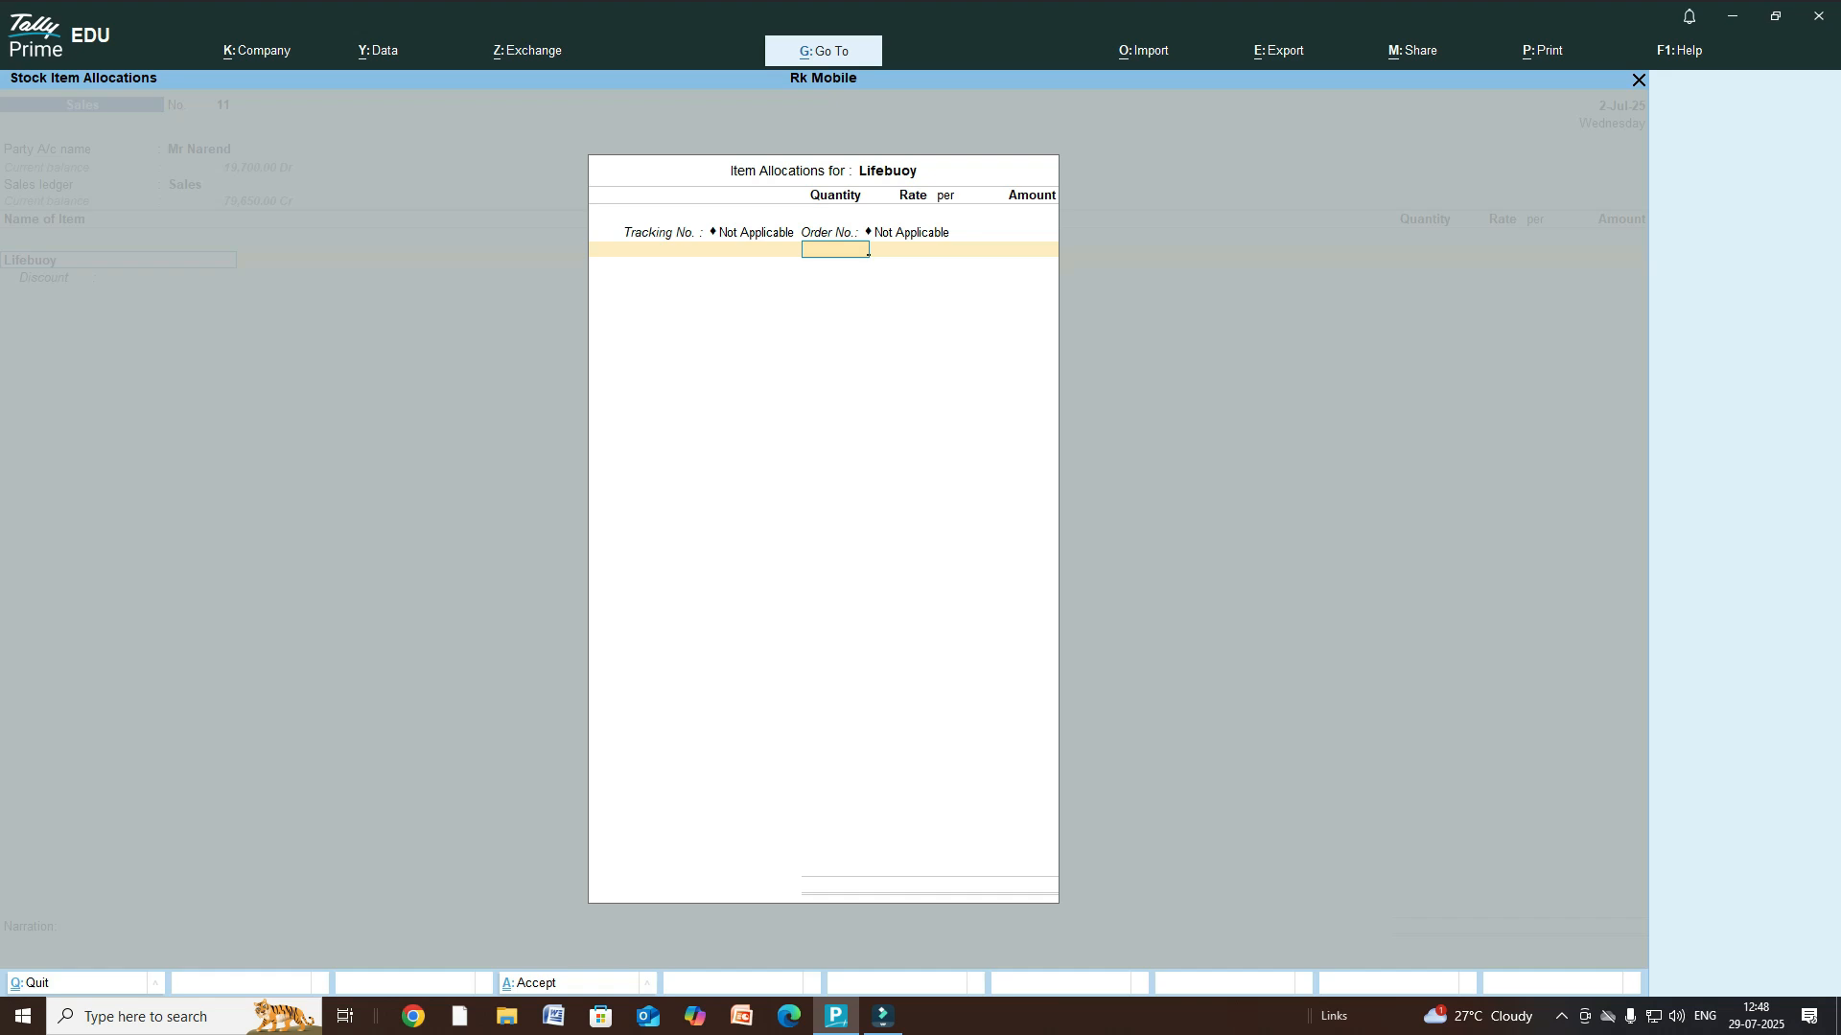
key(Return)
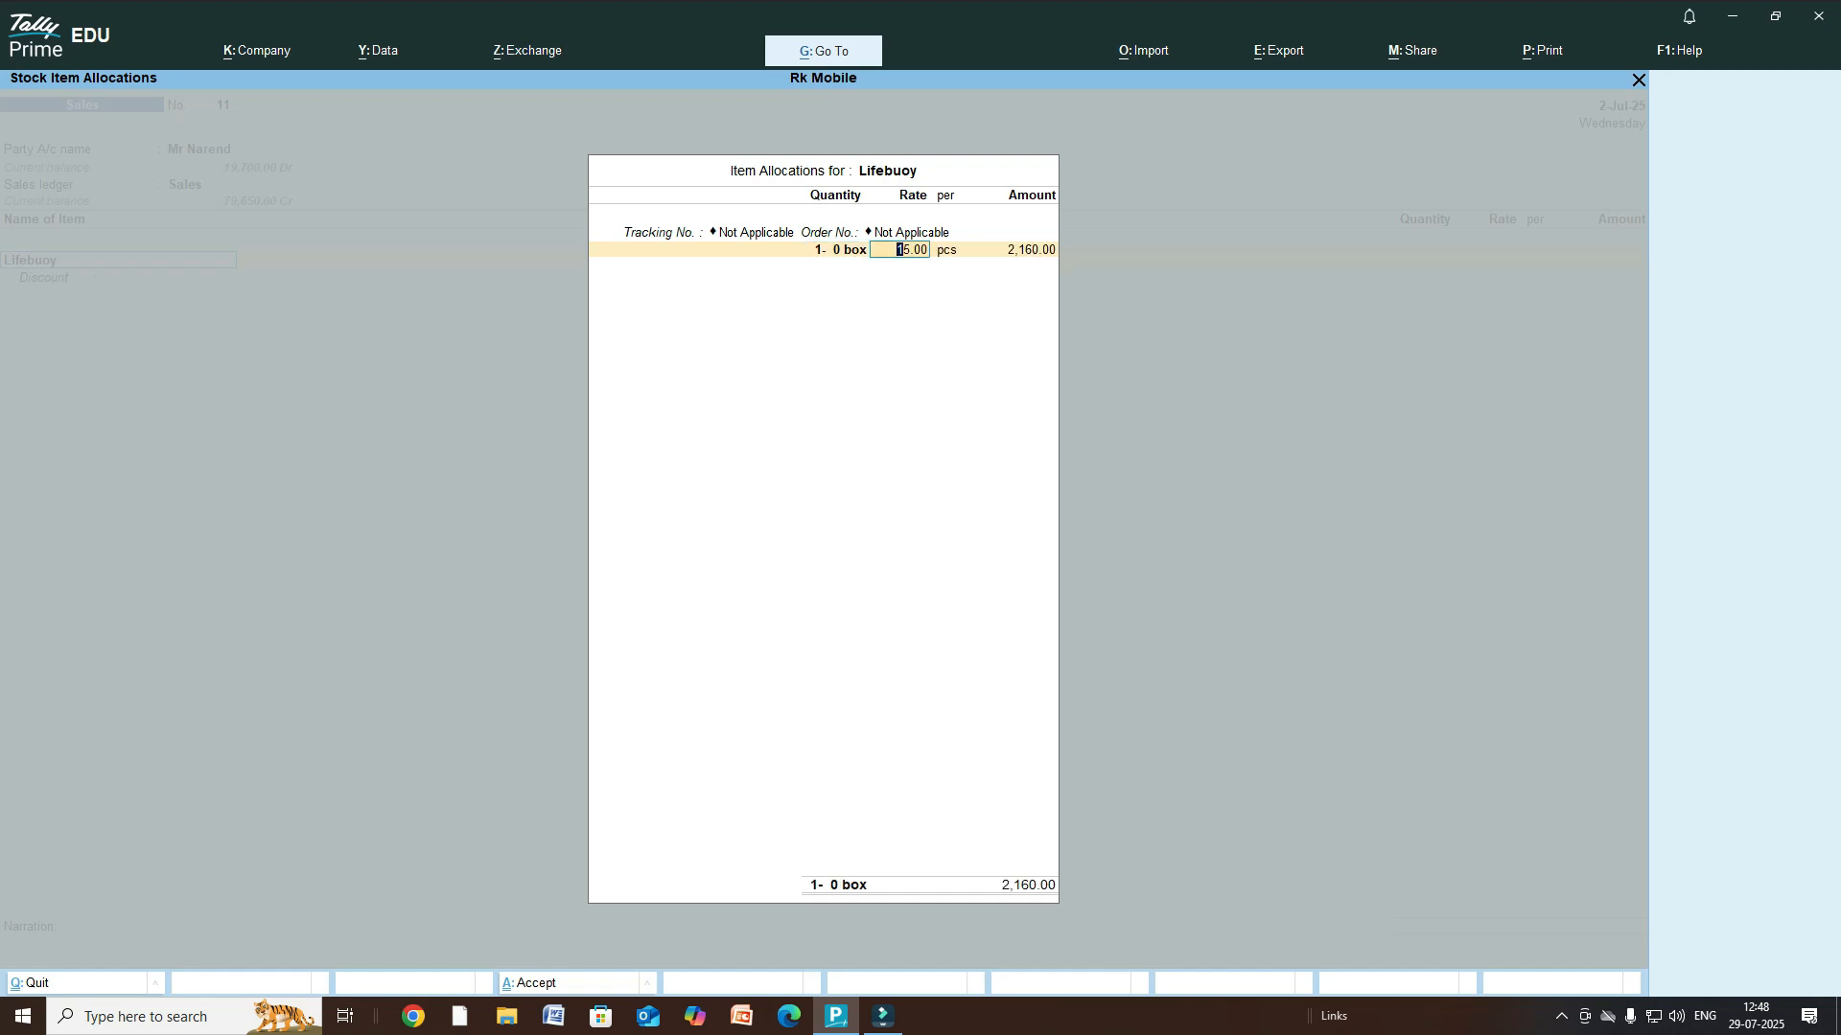
key(Return)
key(Return)
key(Return)
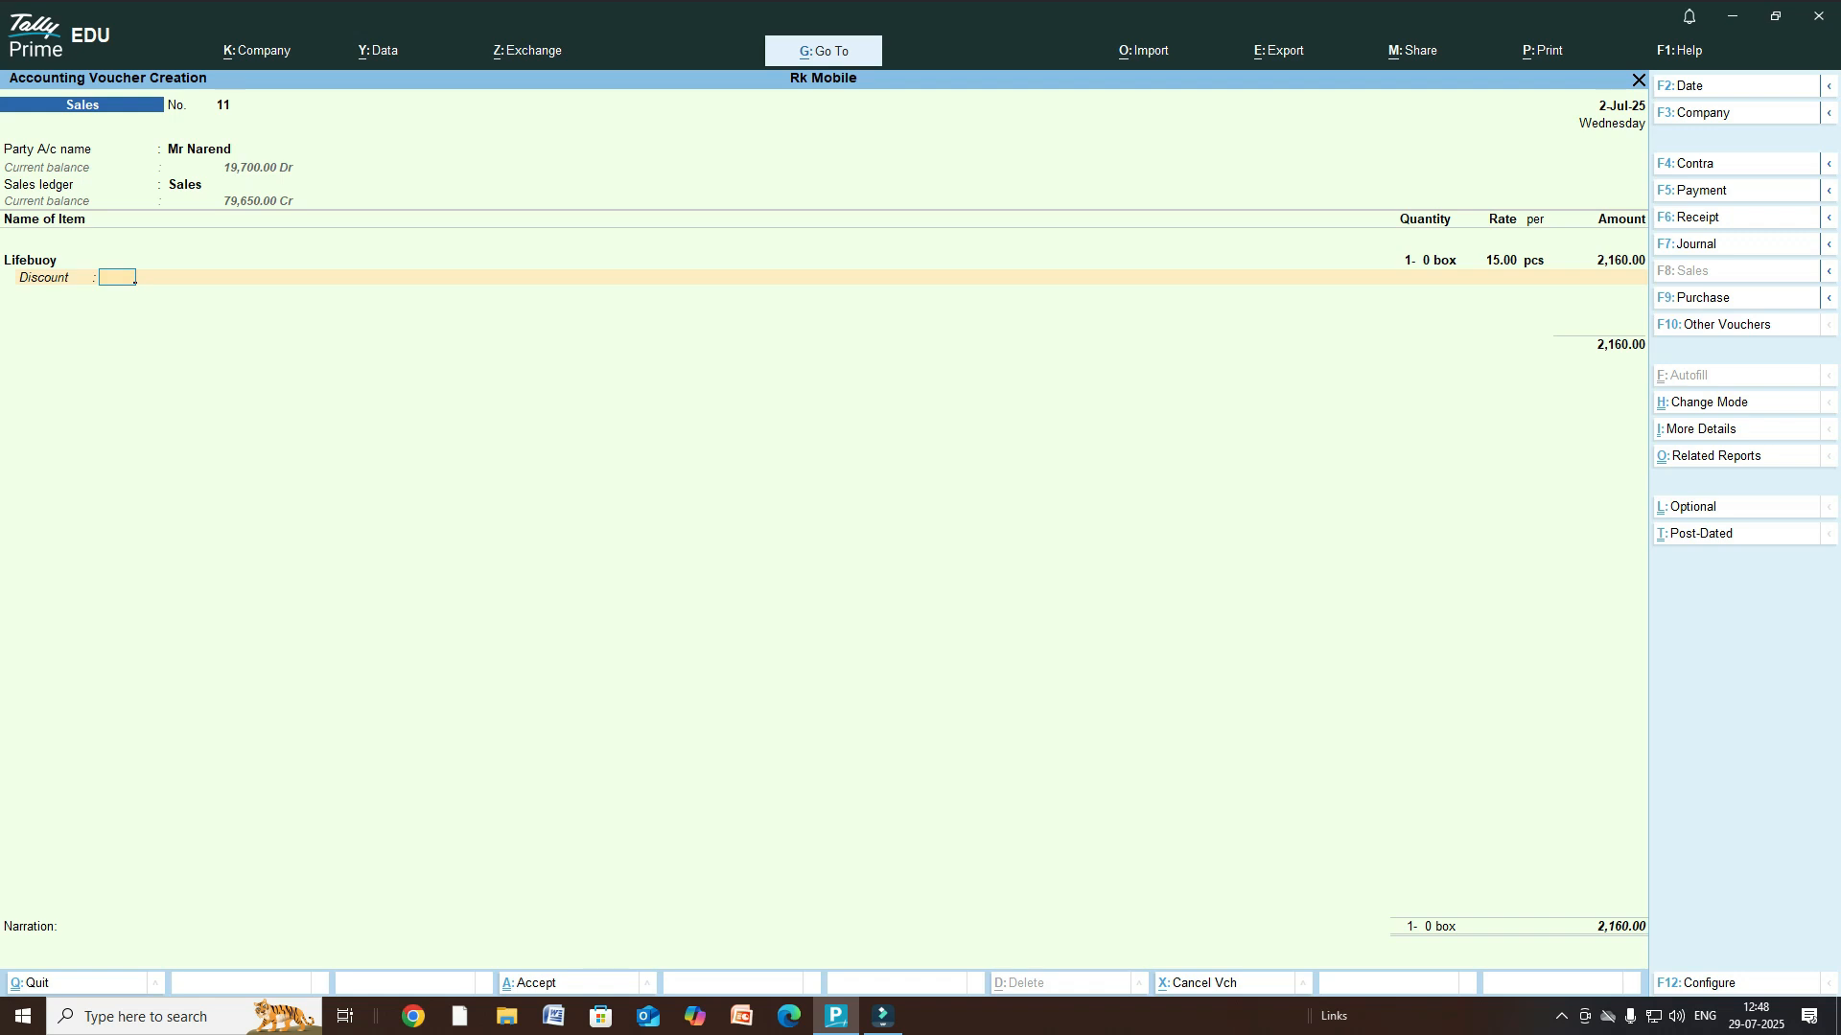
key(Return)
key(Return)
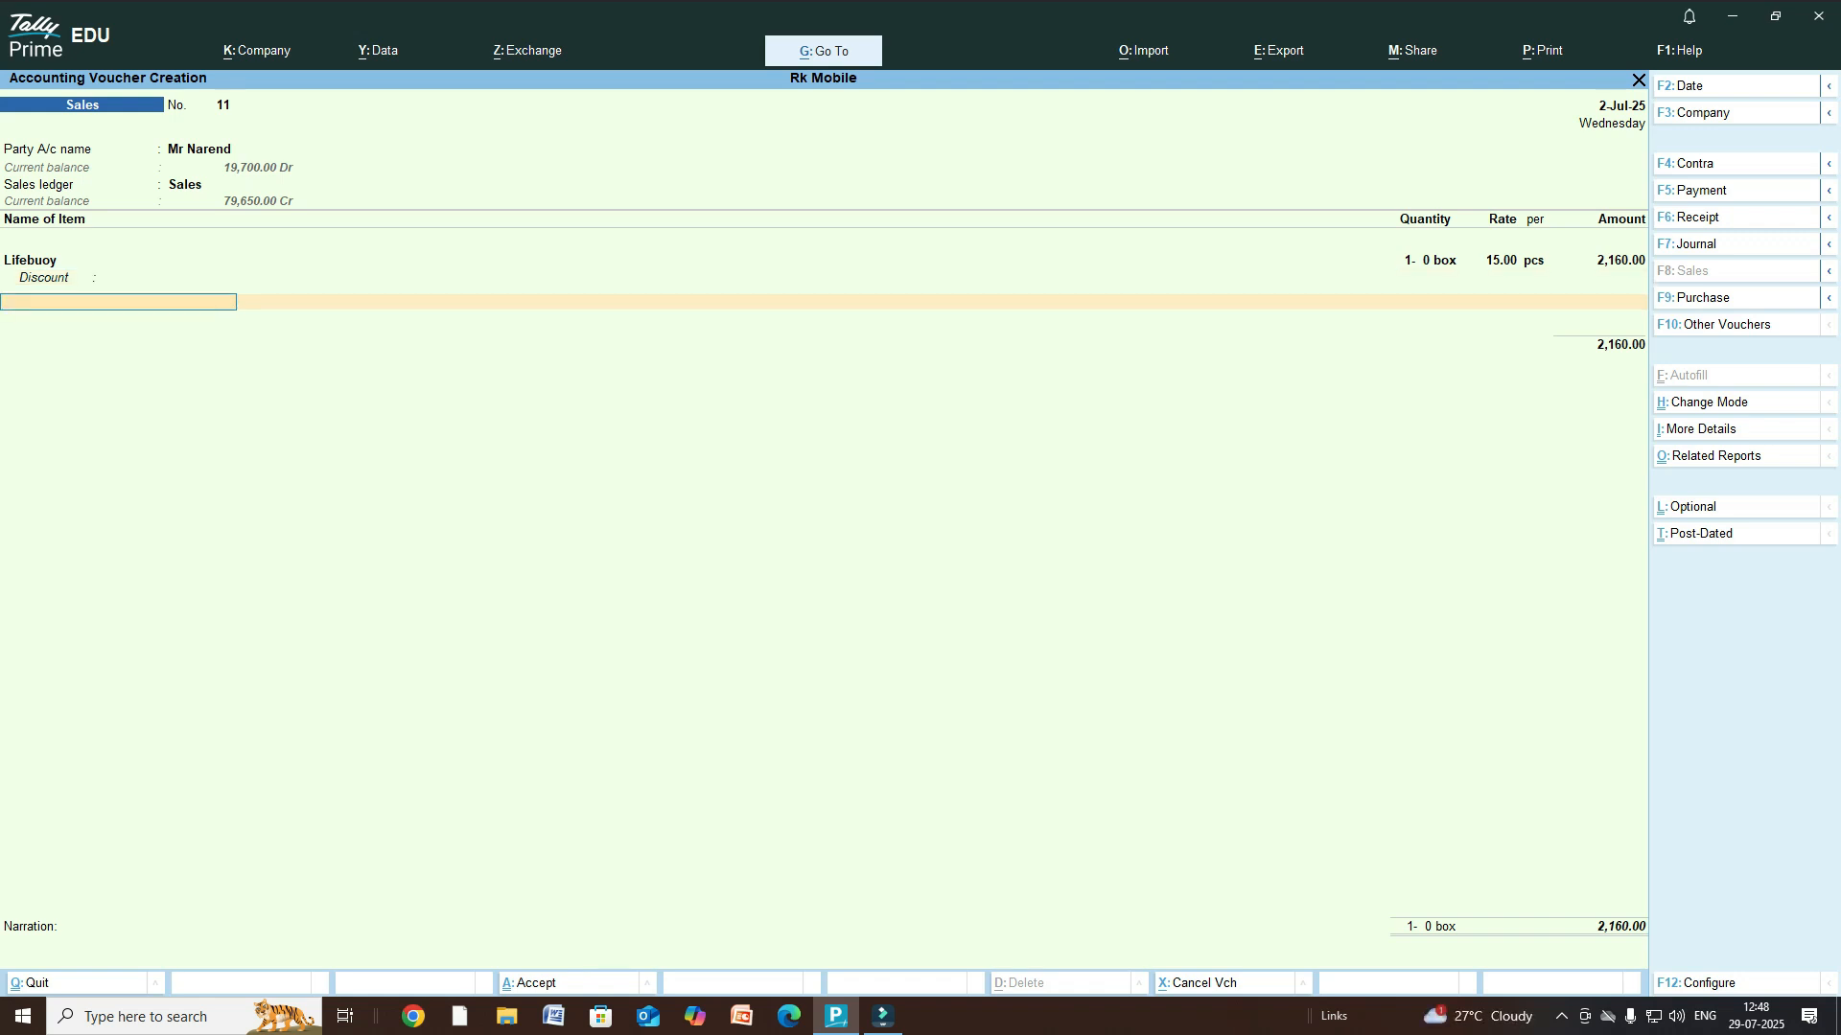
- Add Colgate Active Salt 200g, tracking Not Applicable, as 1 box at 65.00 (3,250.00)
text(F)
key(BackSpace)
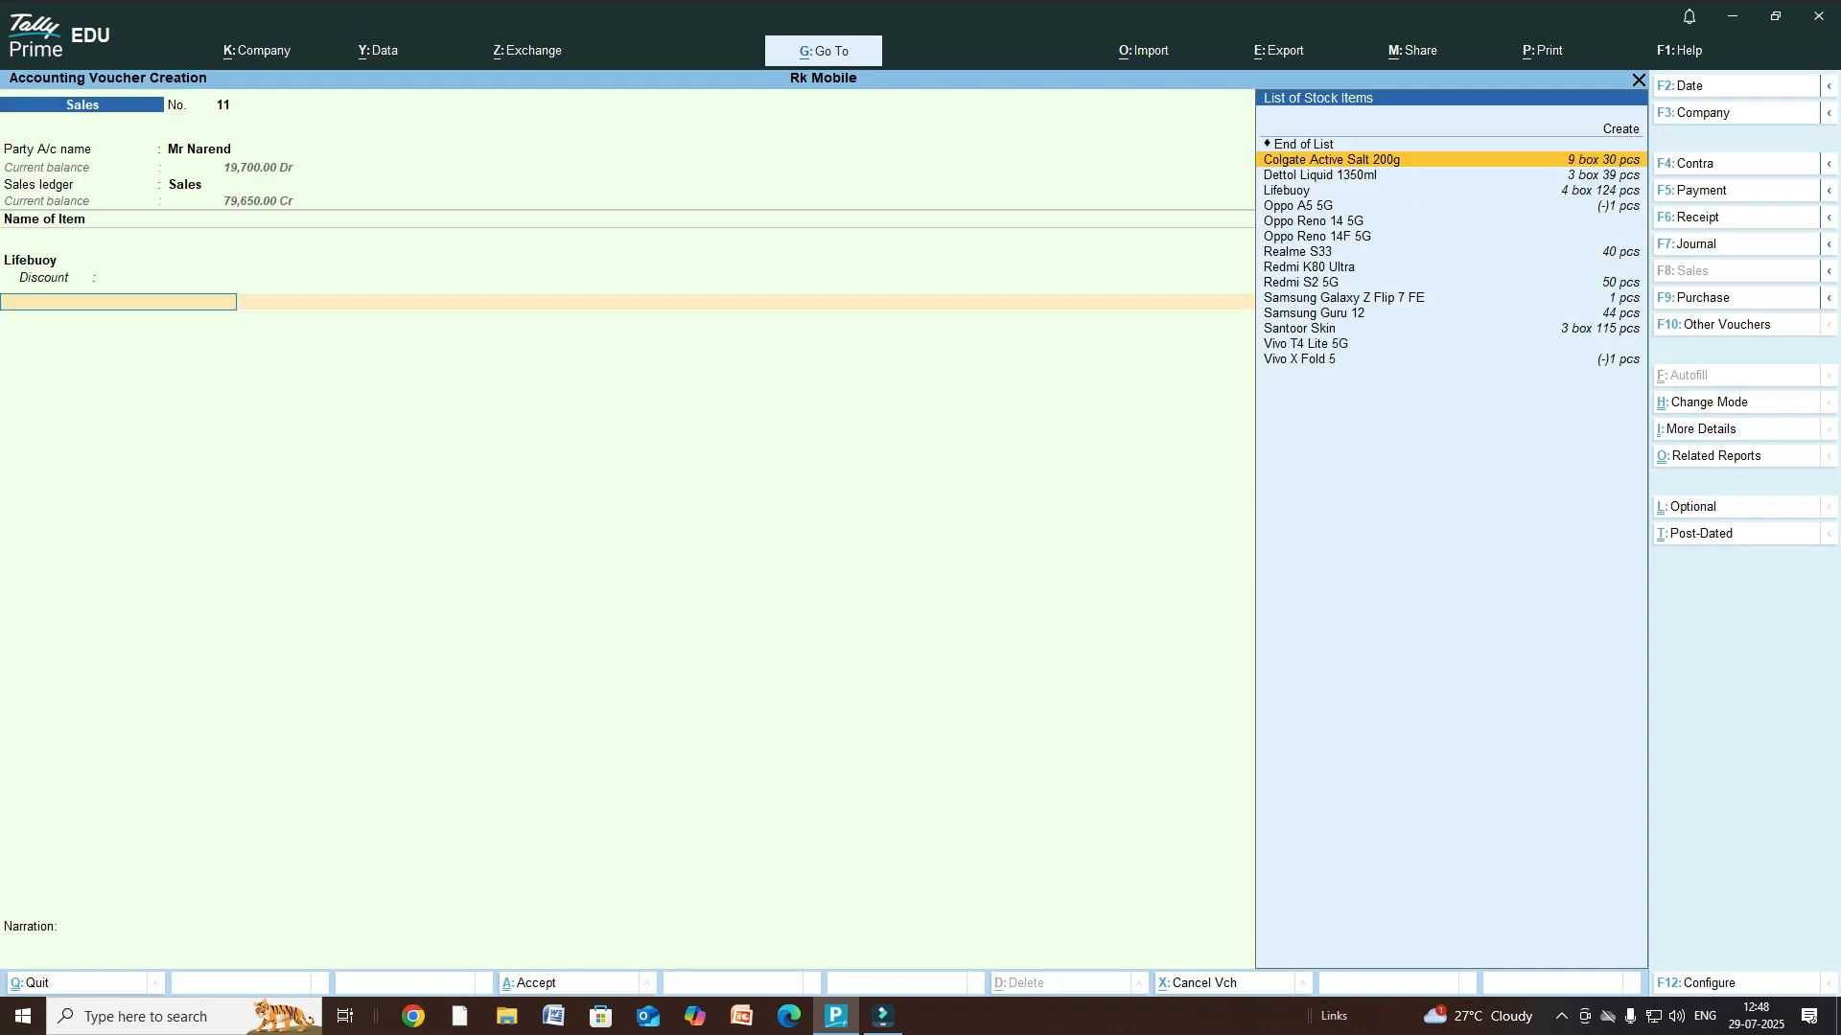
key(Return)
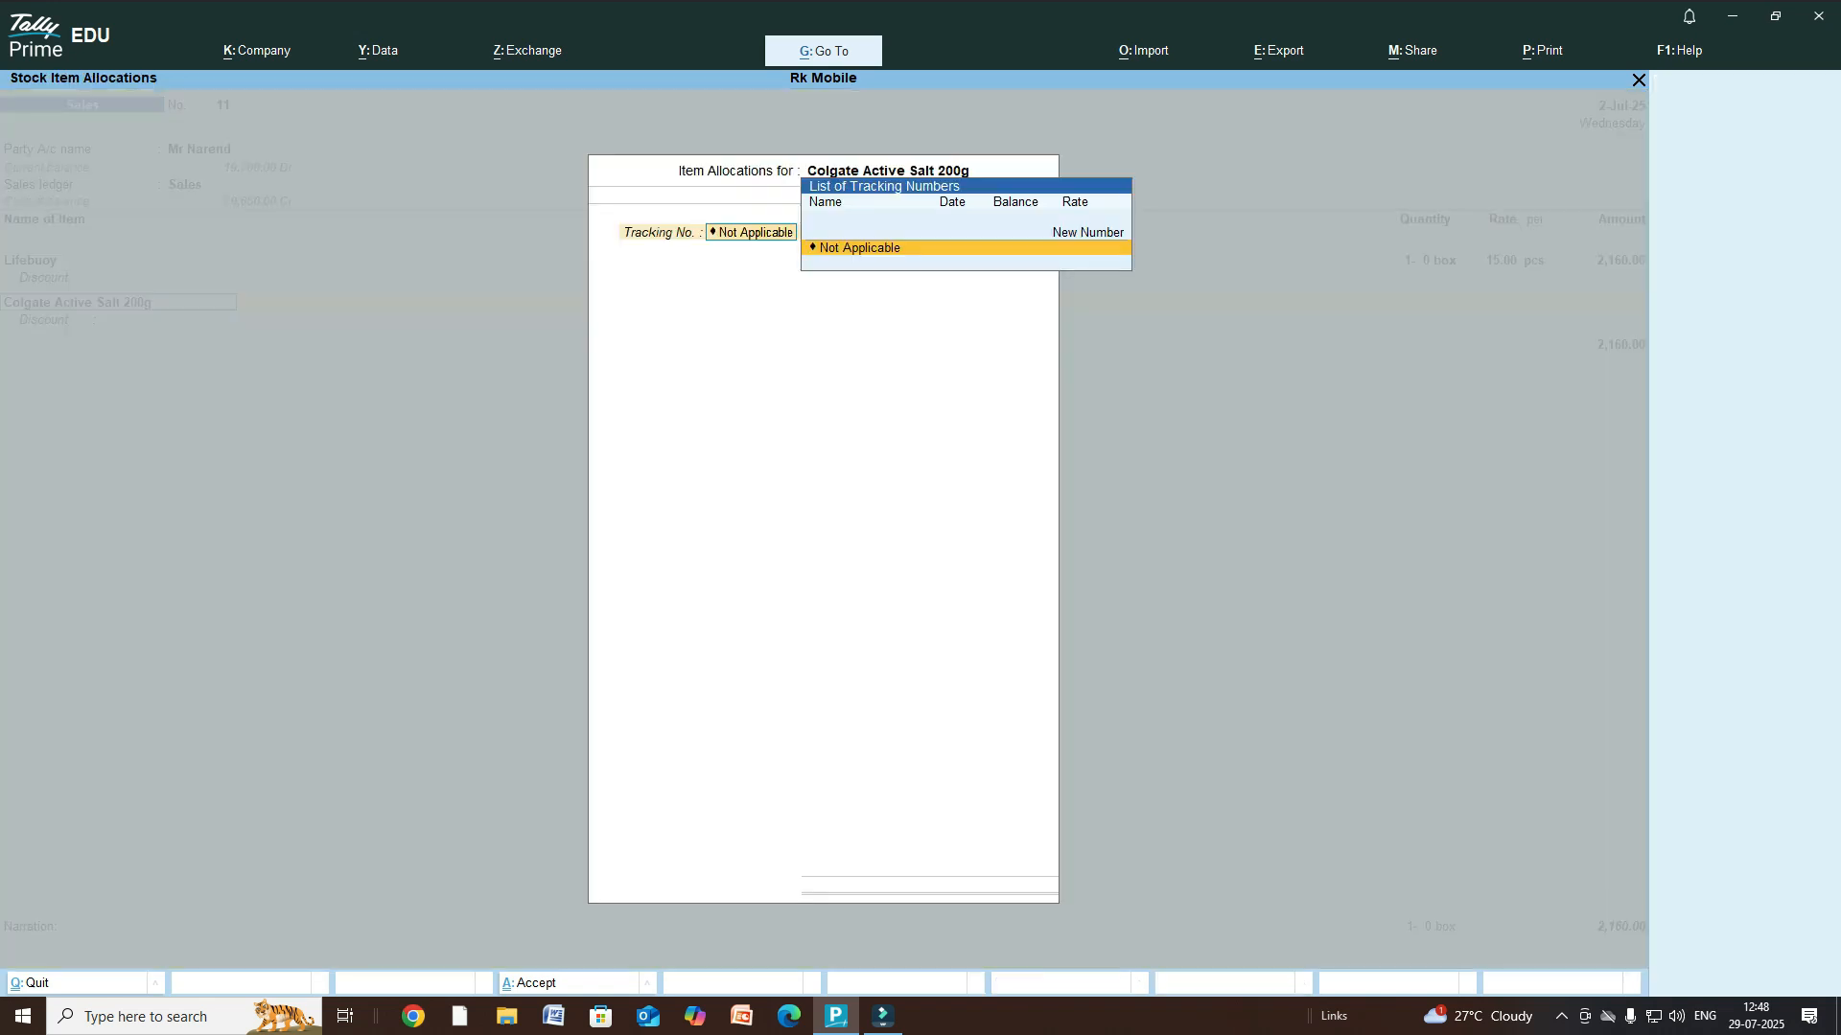
key(Return)
key(Return)
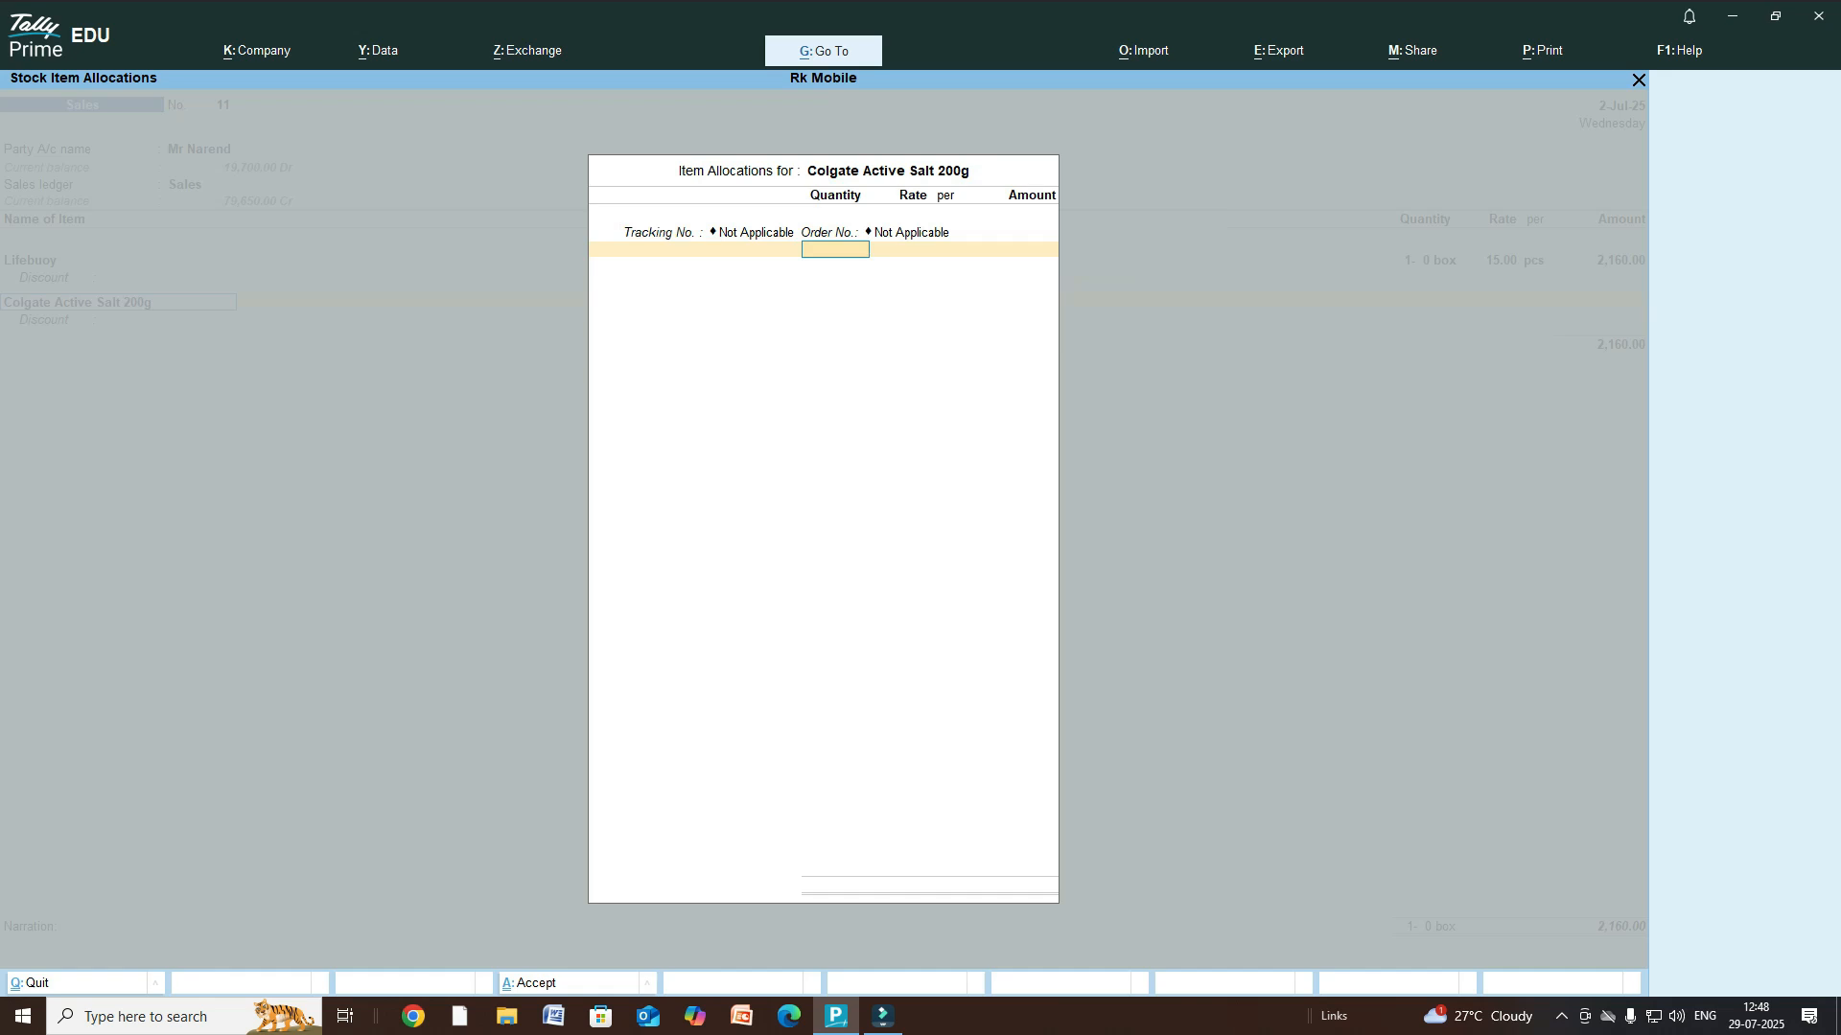
text(10)
key(Return)
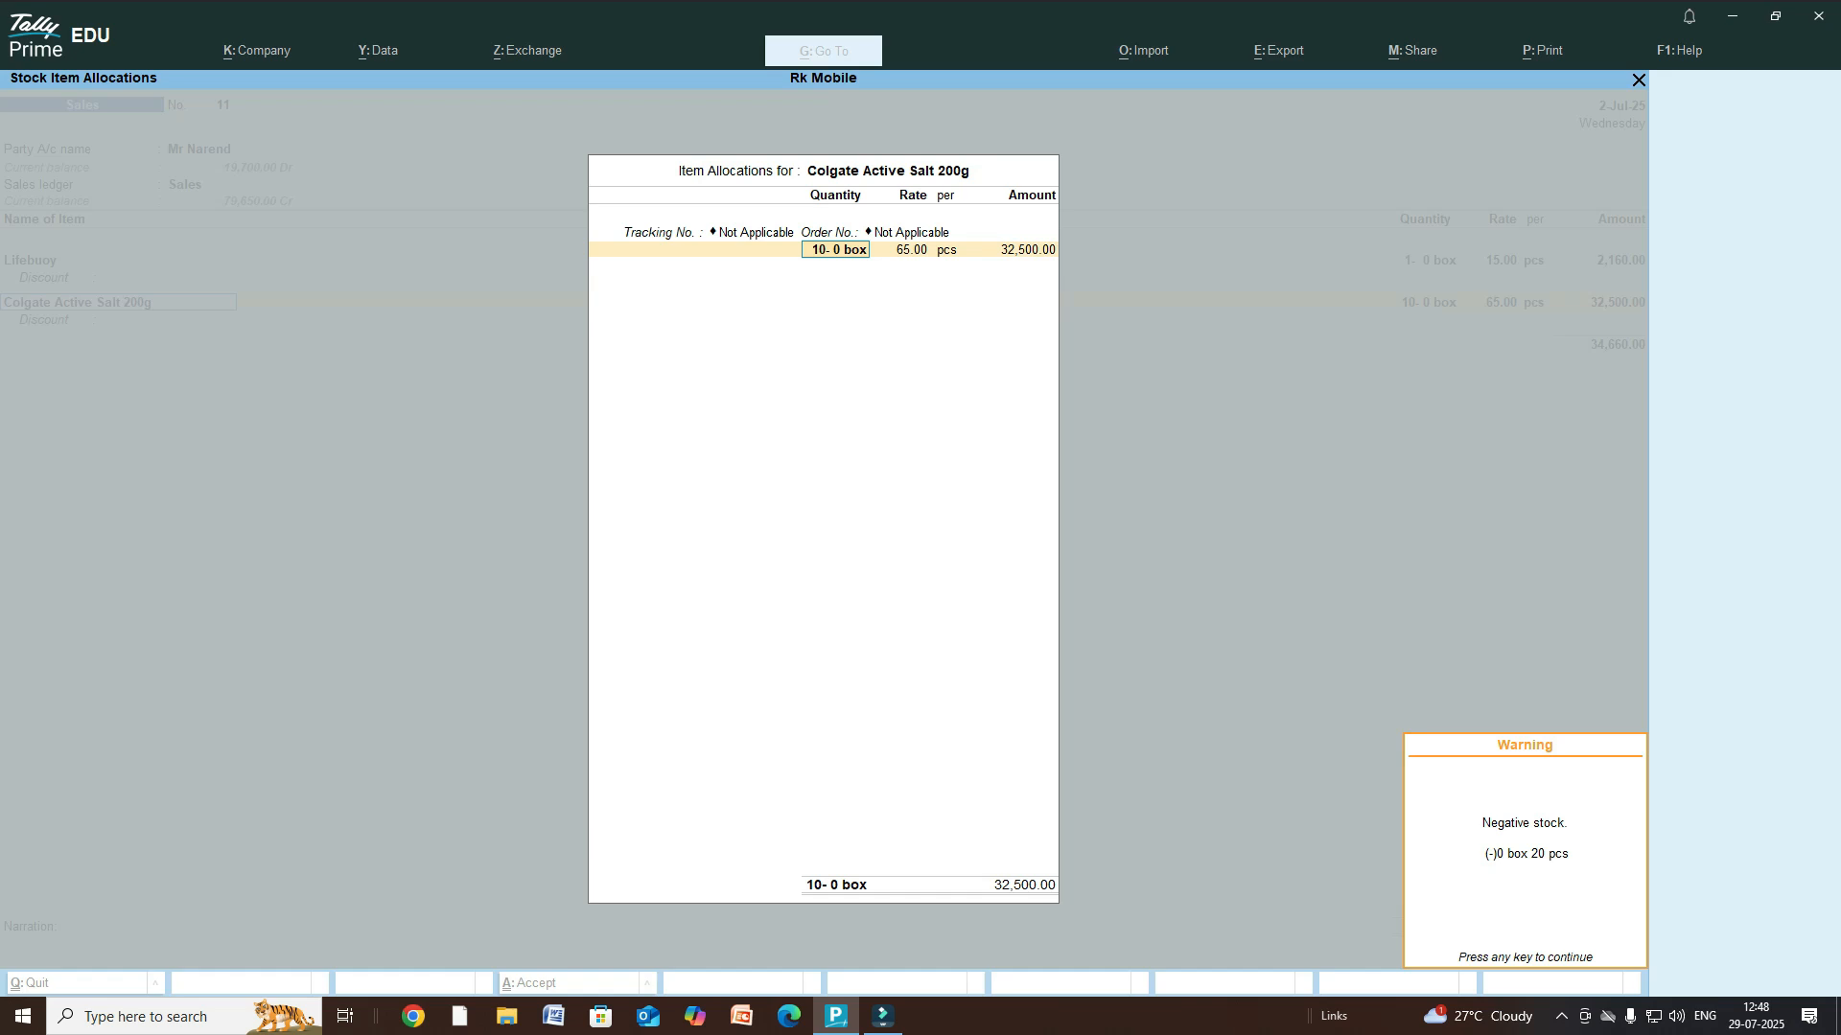
key(Return)
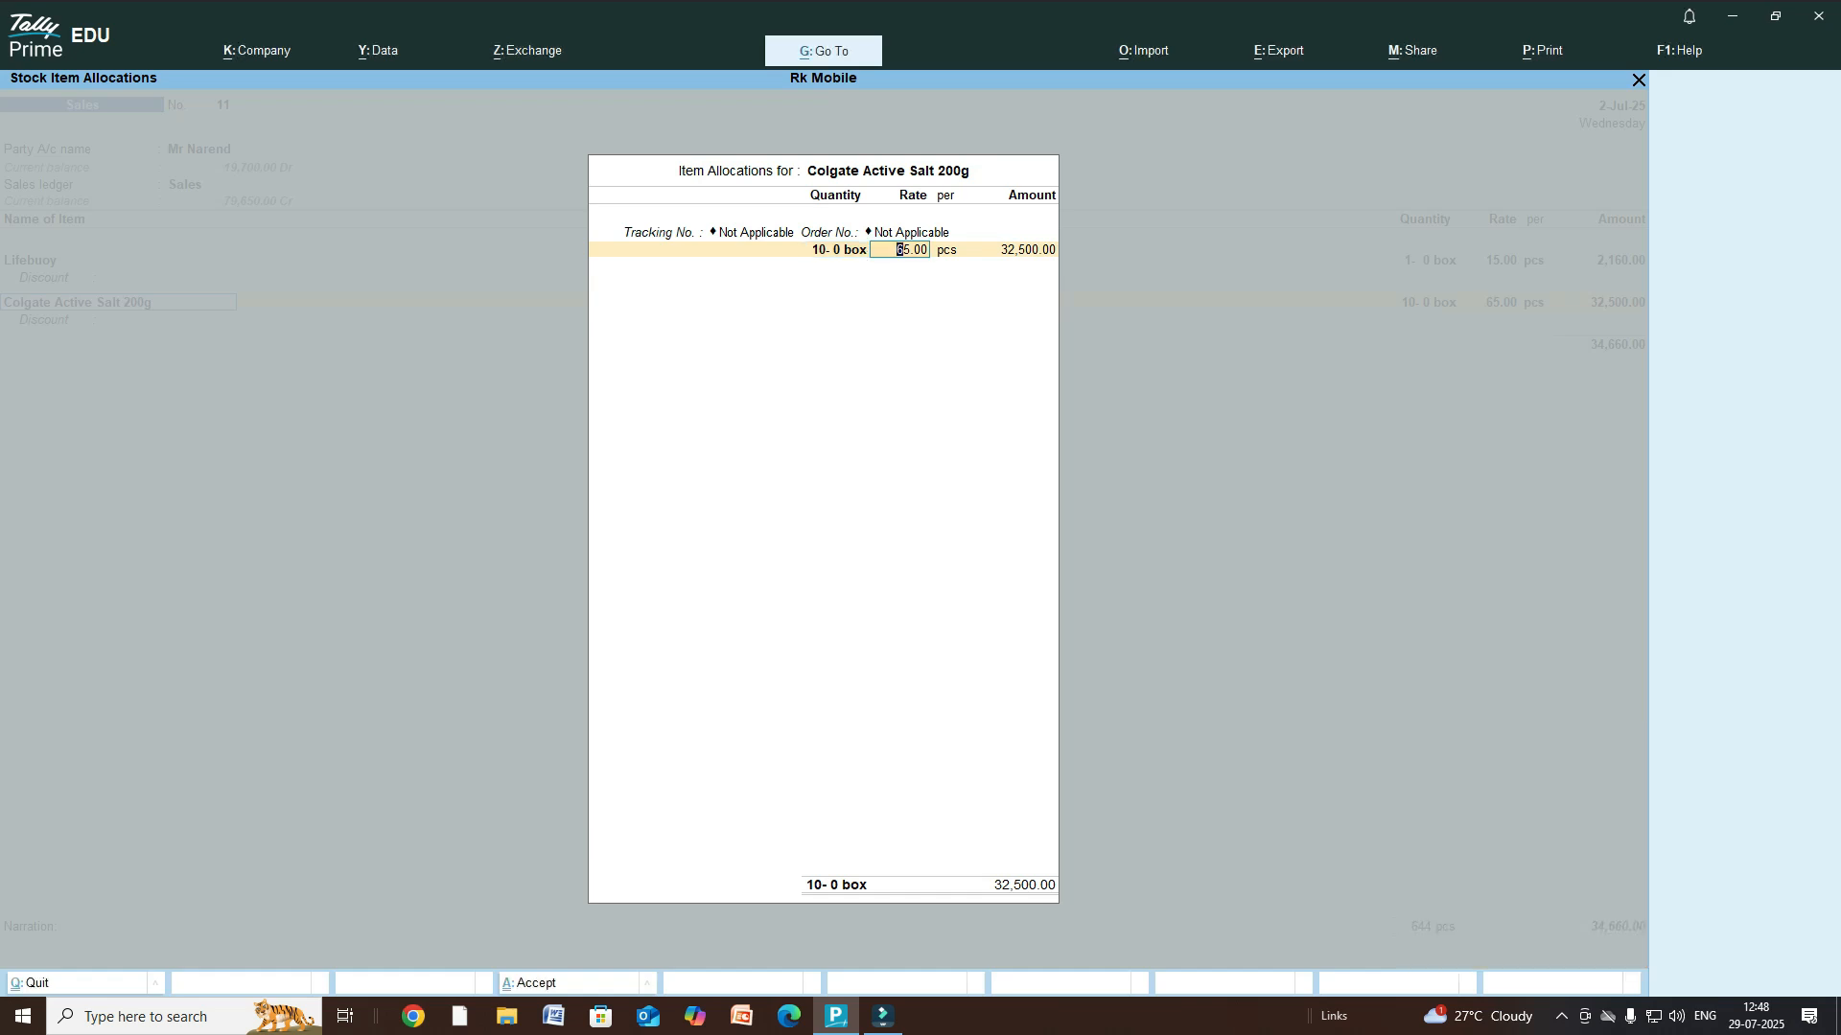
key(BackSpace)
text(1)
key(Return)
key(Return)
key(Return)
key(Return)
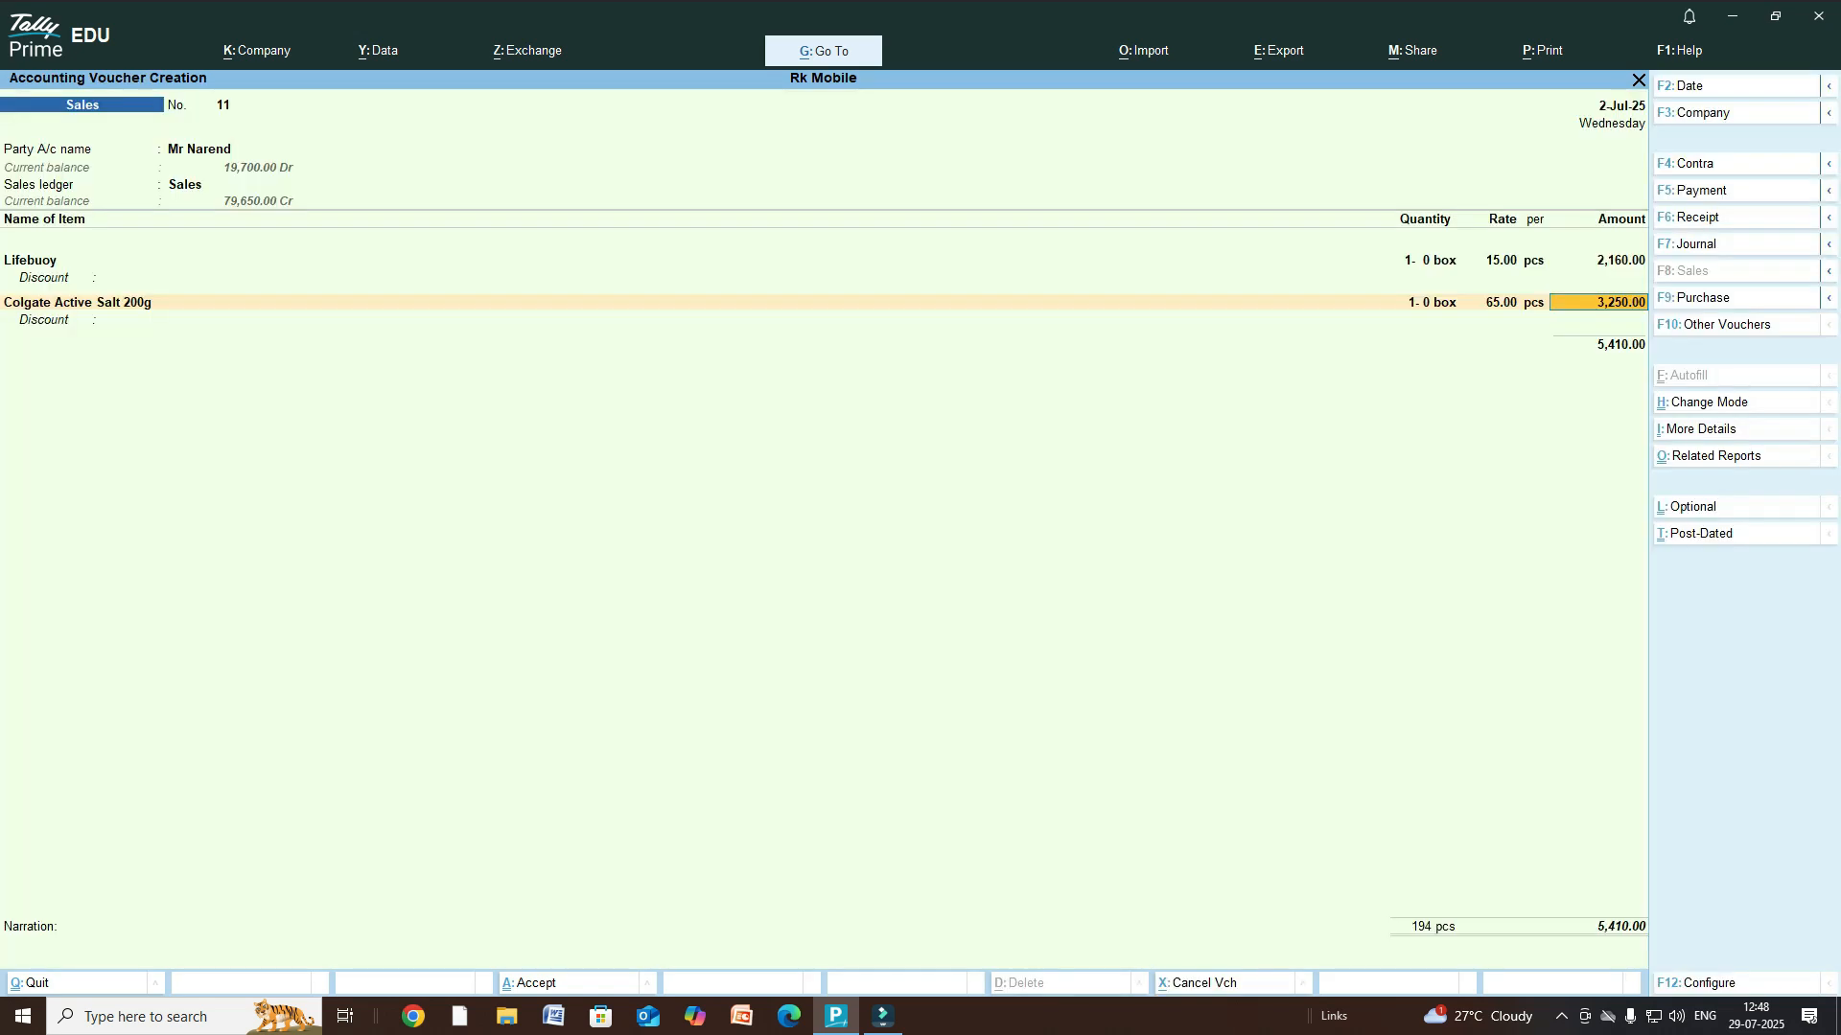
key(Return)
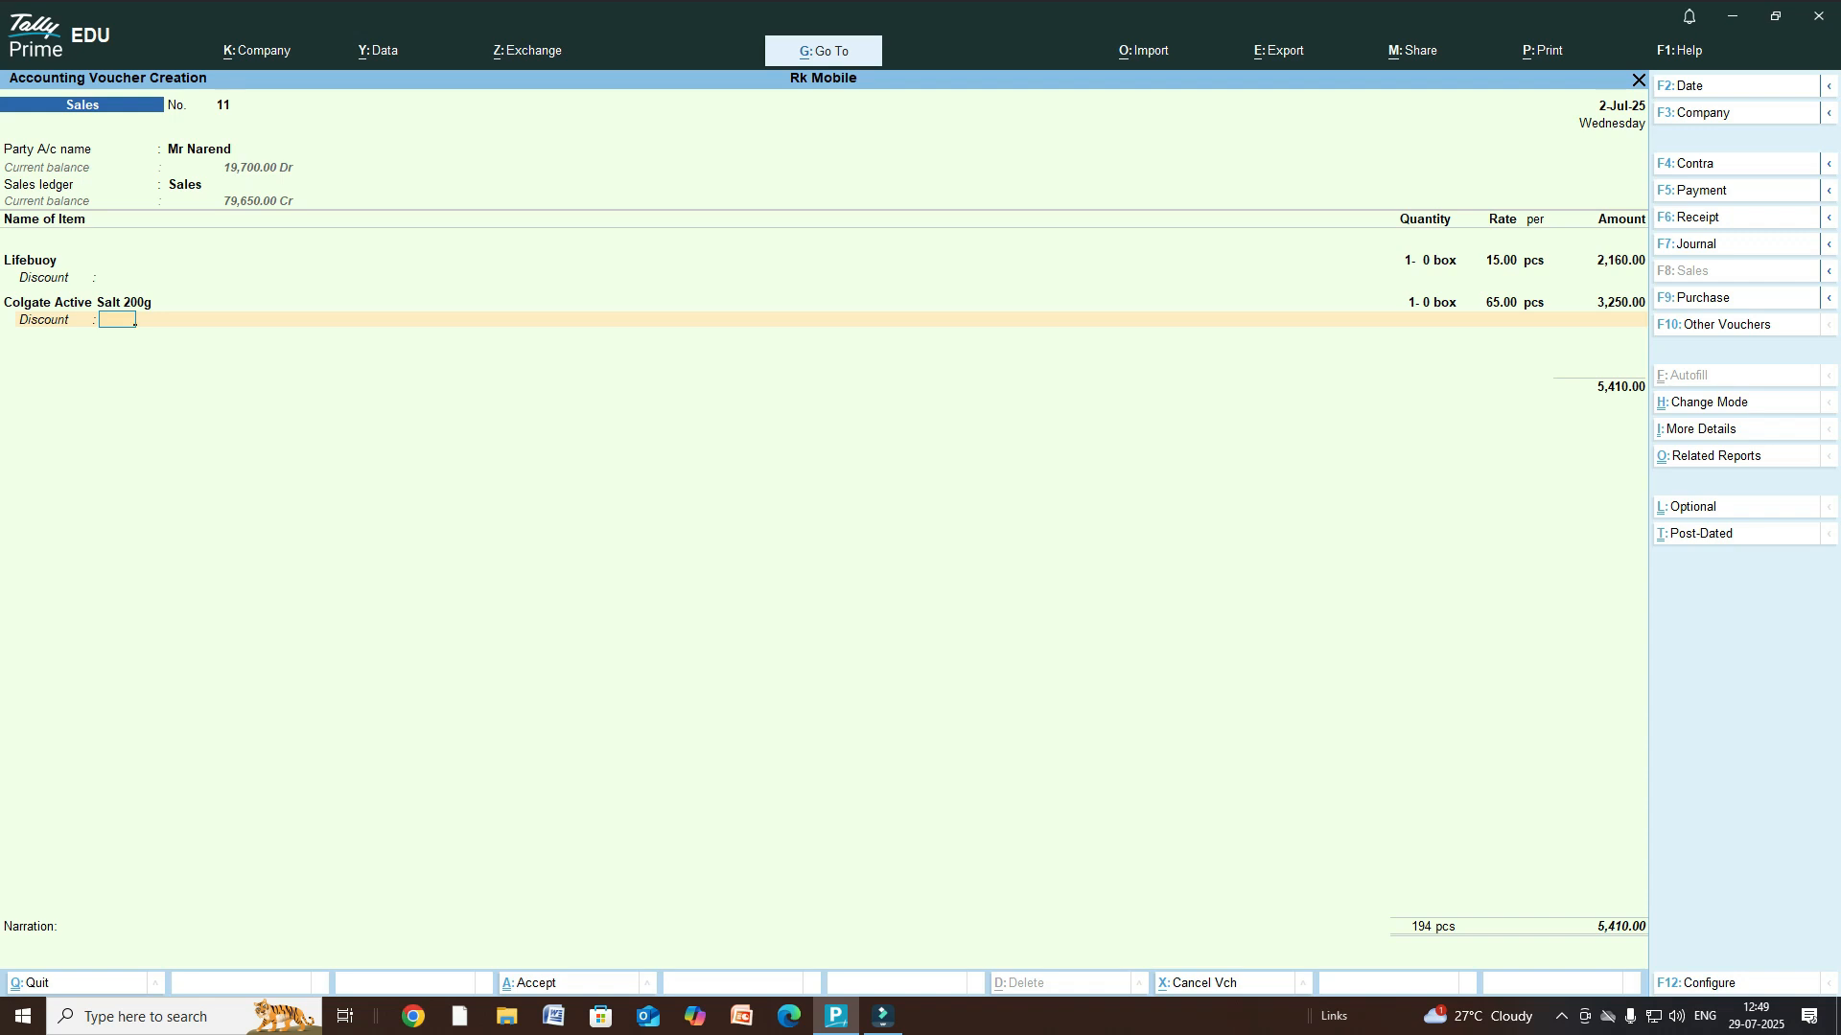
- Change the Colgate rate to 150.00, making its amount 7,500.00
key(BackSpace)
key(BackSpace)
key(BackSpace)
key(BackSpace)
key(BackSpace)
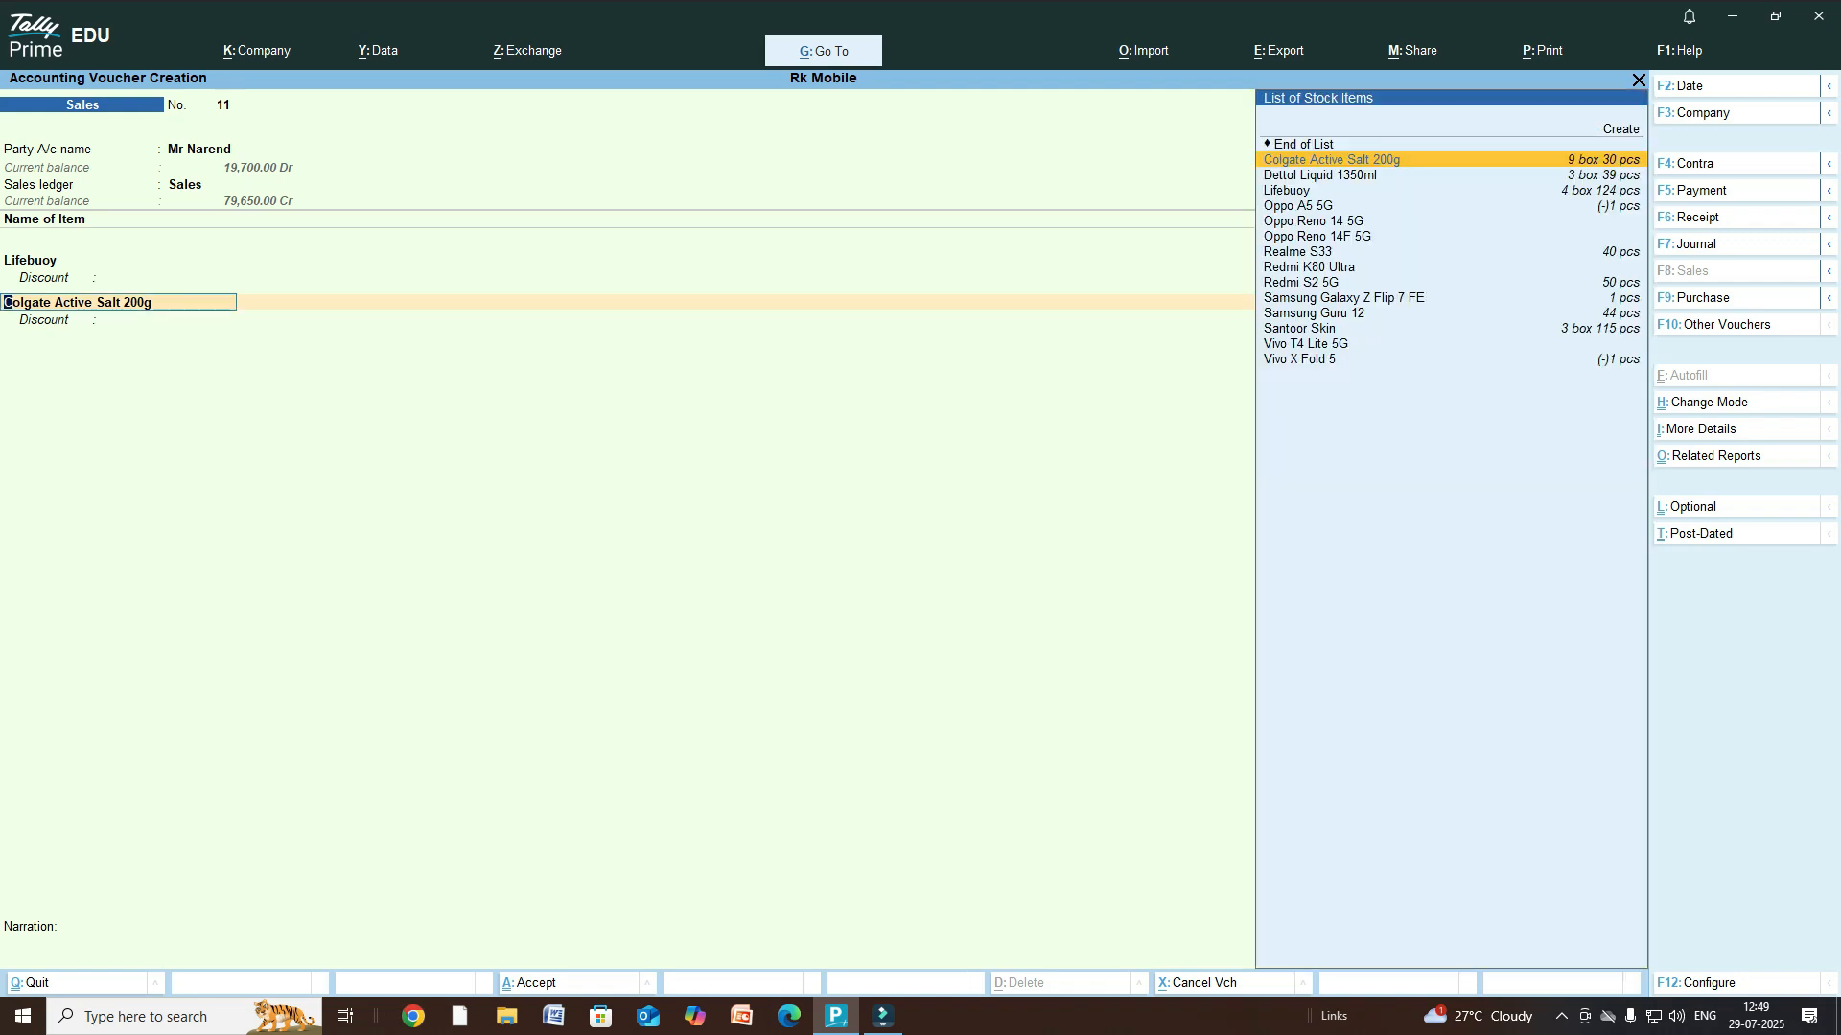
key(Return)
key(Return)
key(Return)
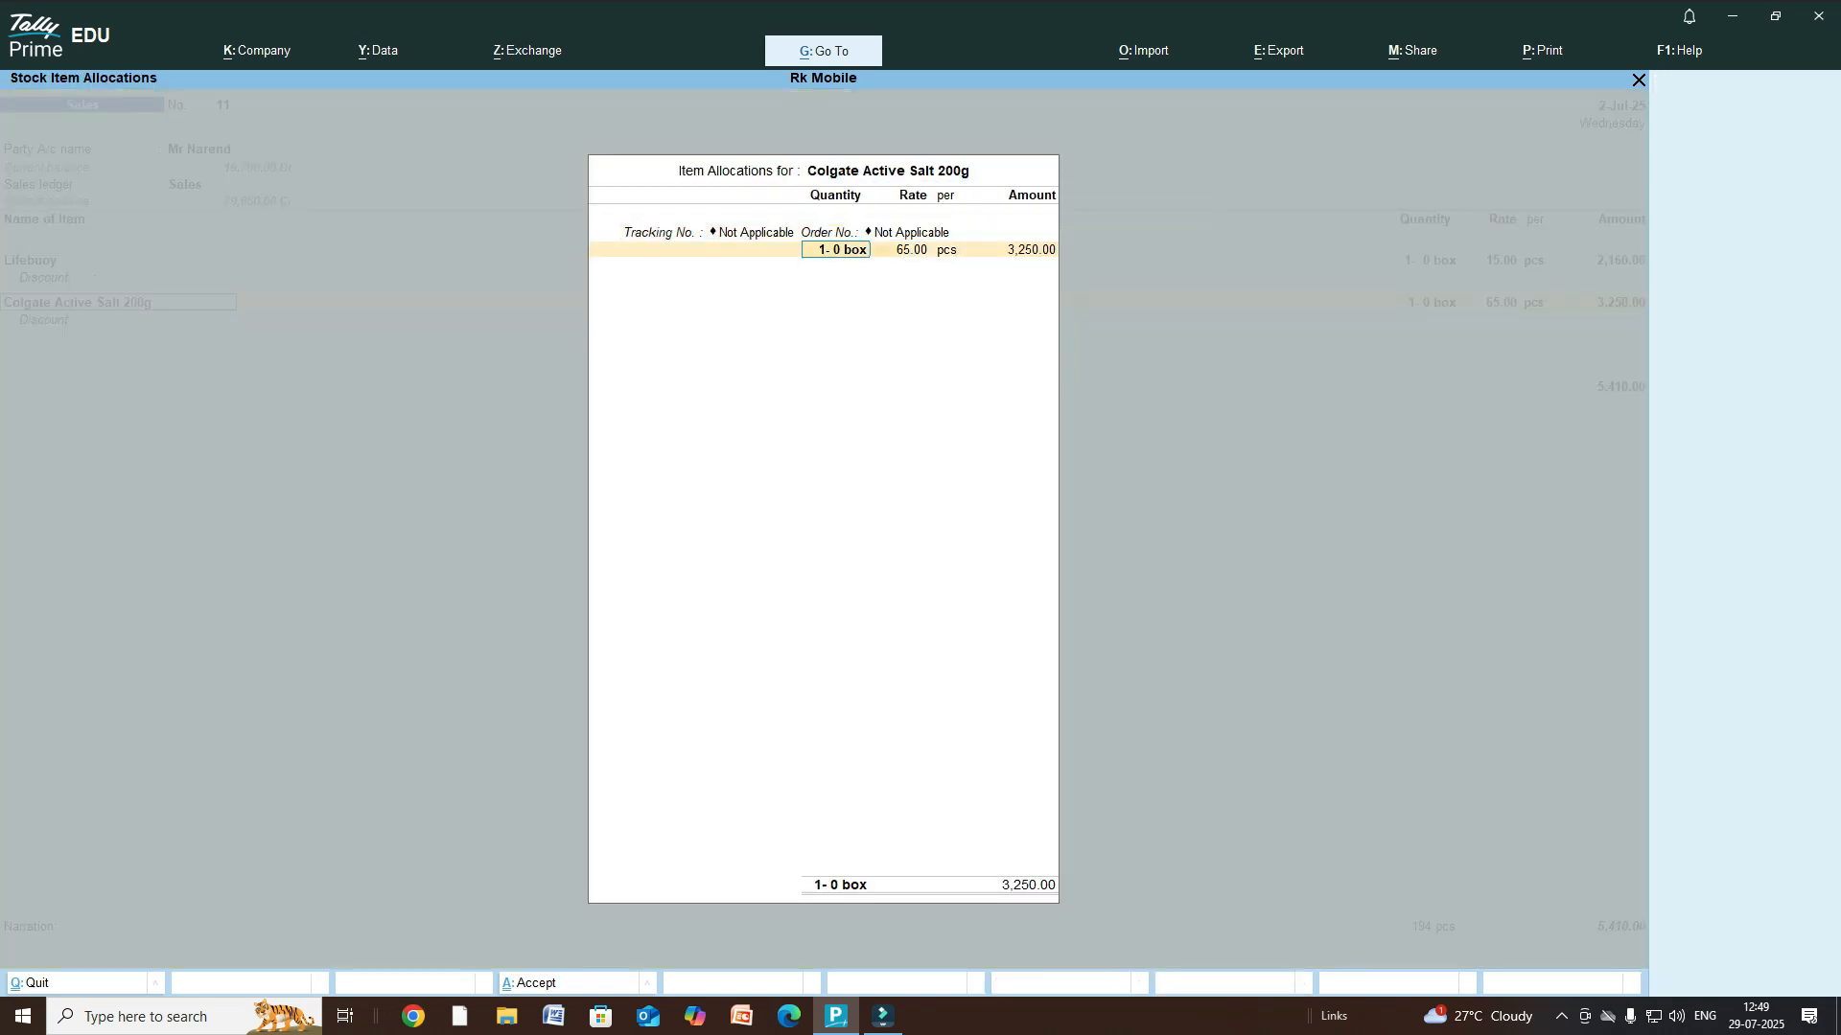
key(Return)
text(150)
key(Return)
key(Return)
key(Return)
key(Return)
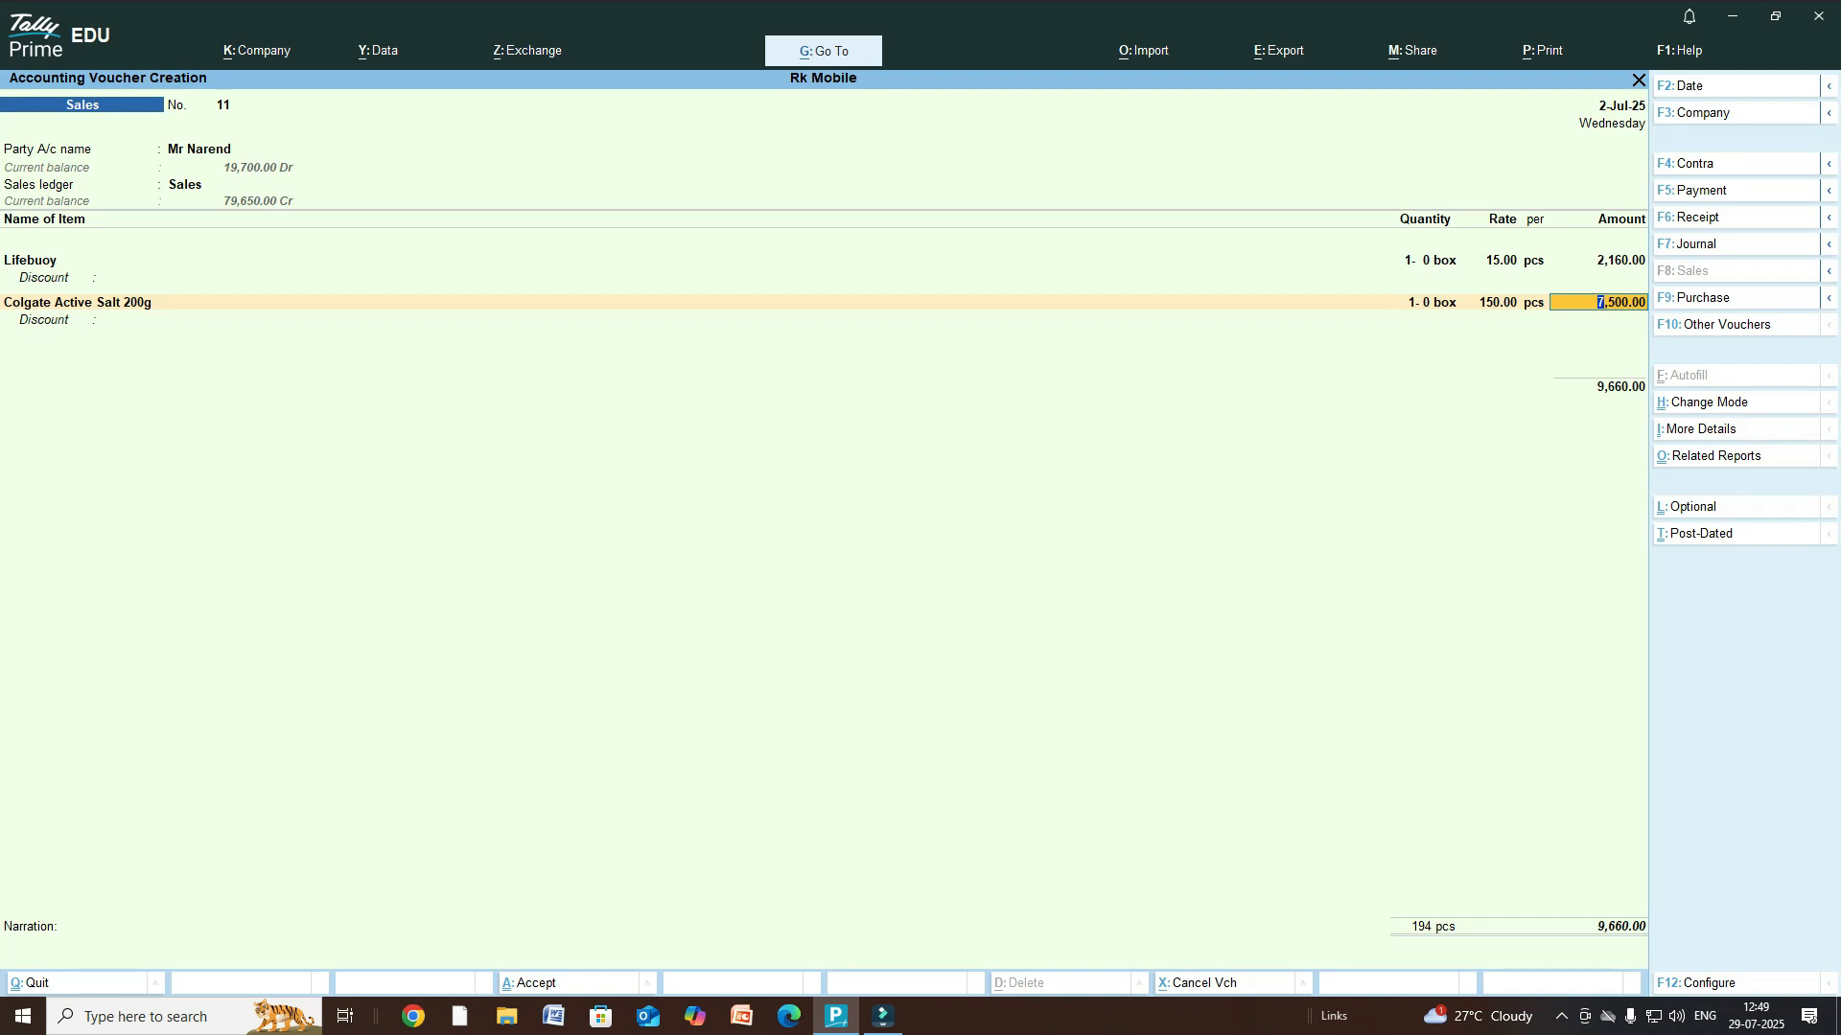
key(Return)
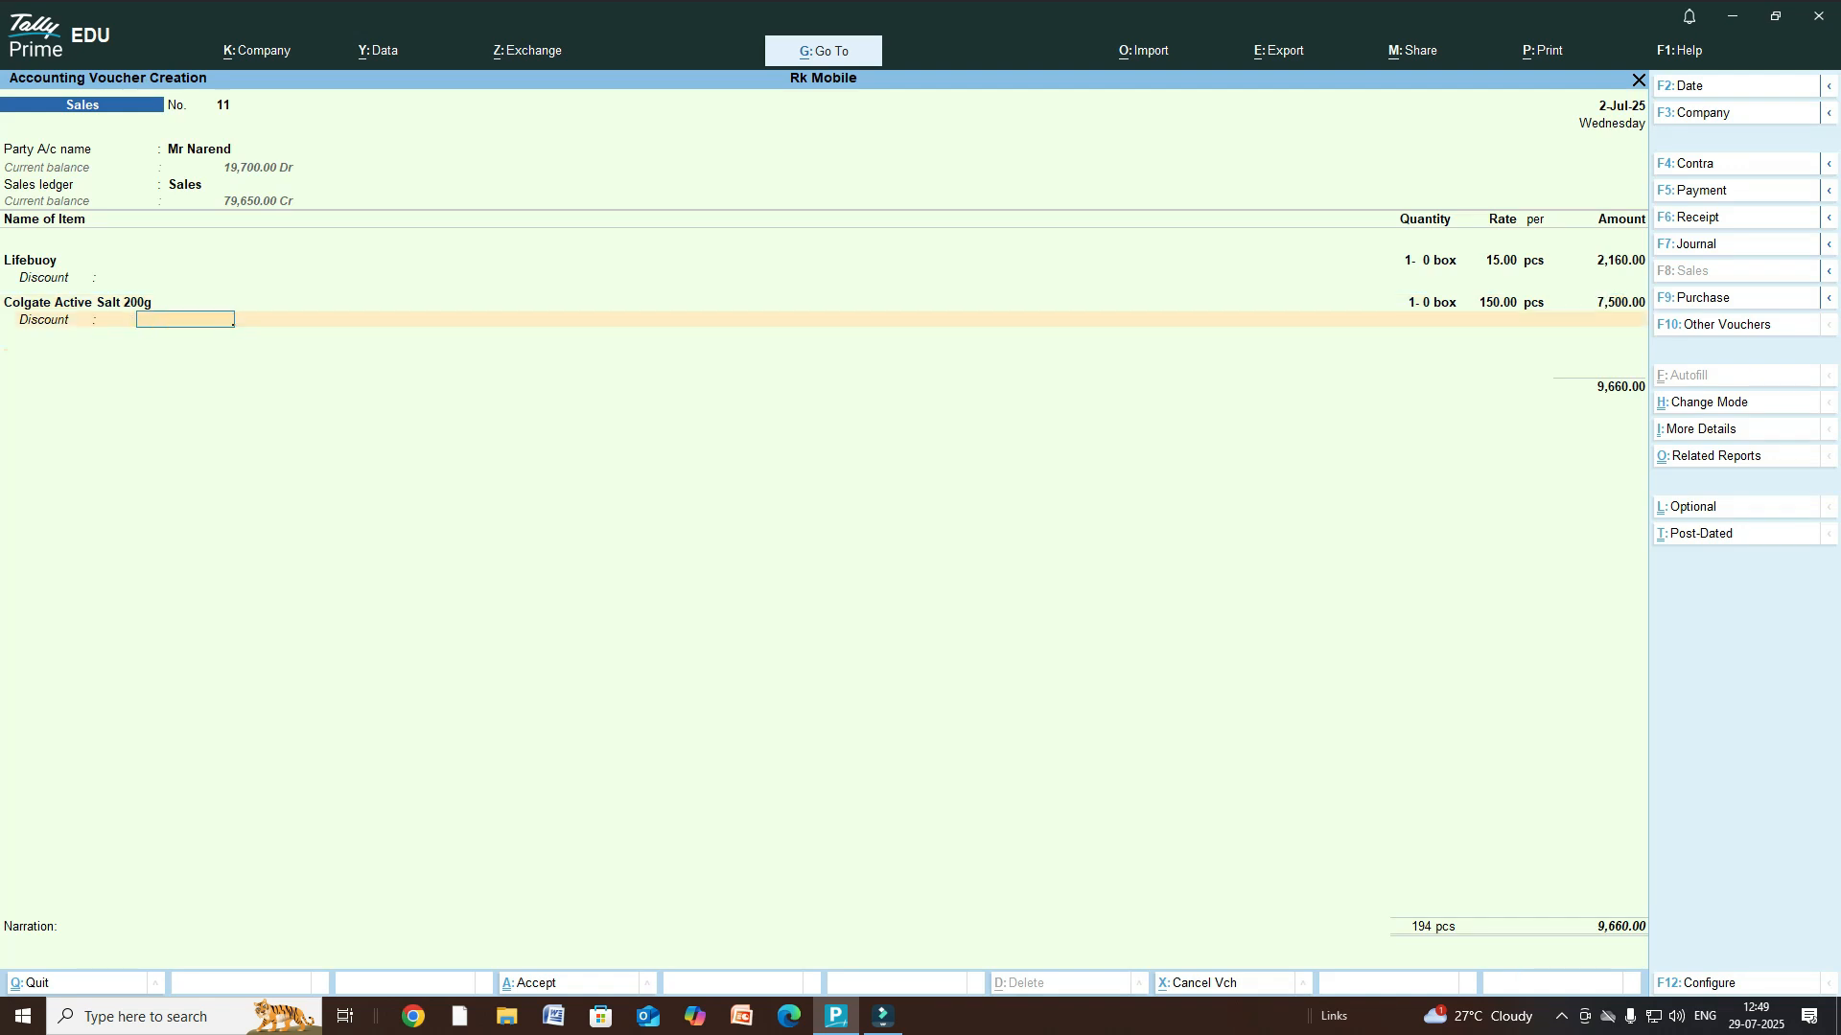
key(Return)
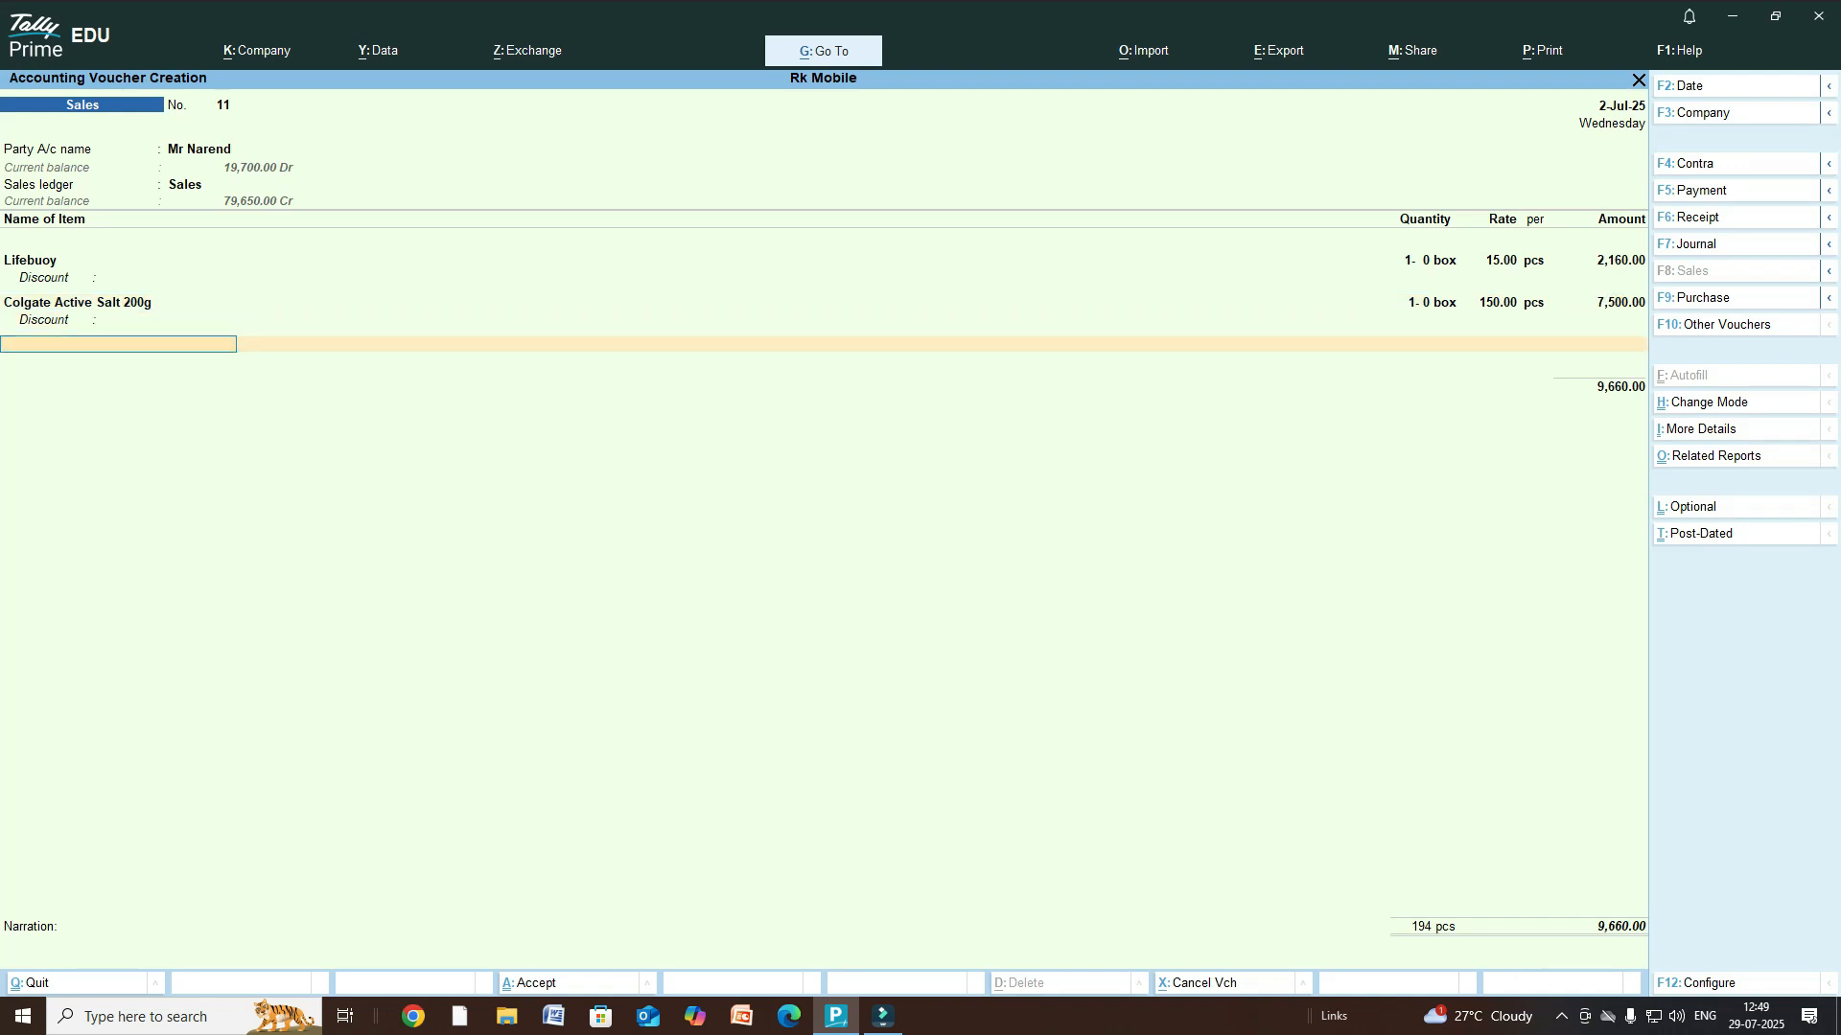
- Add Dettol Liquid 1350ml, order Not Applicable, as 3 boxes at 300.00
text(D)
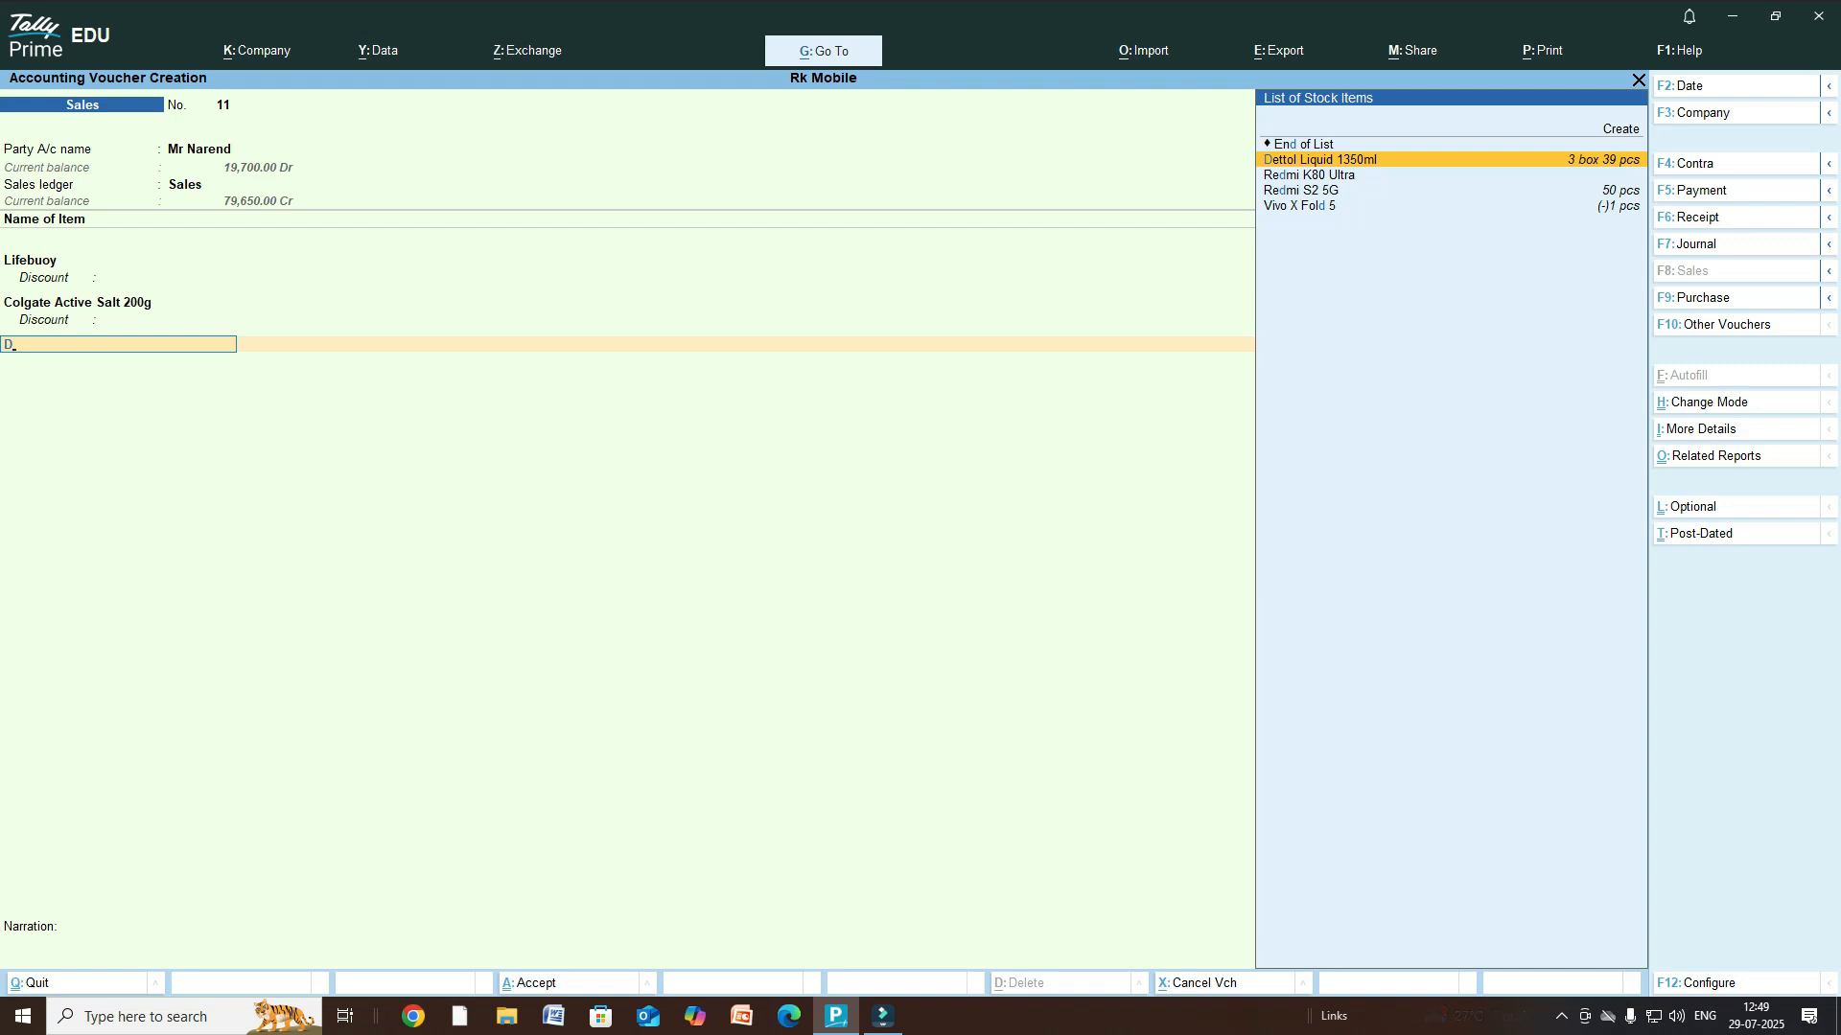
key(Return)
key(Return)
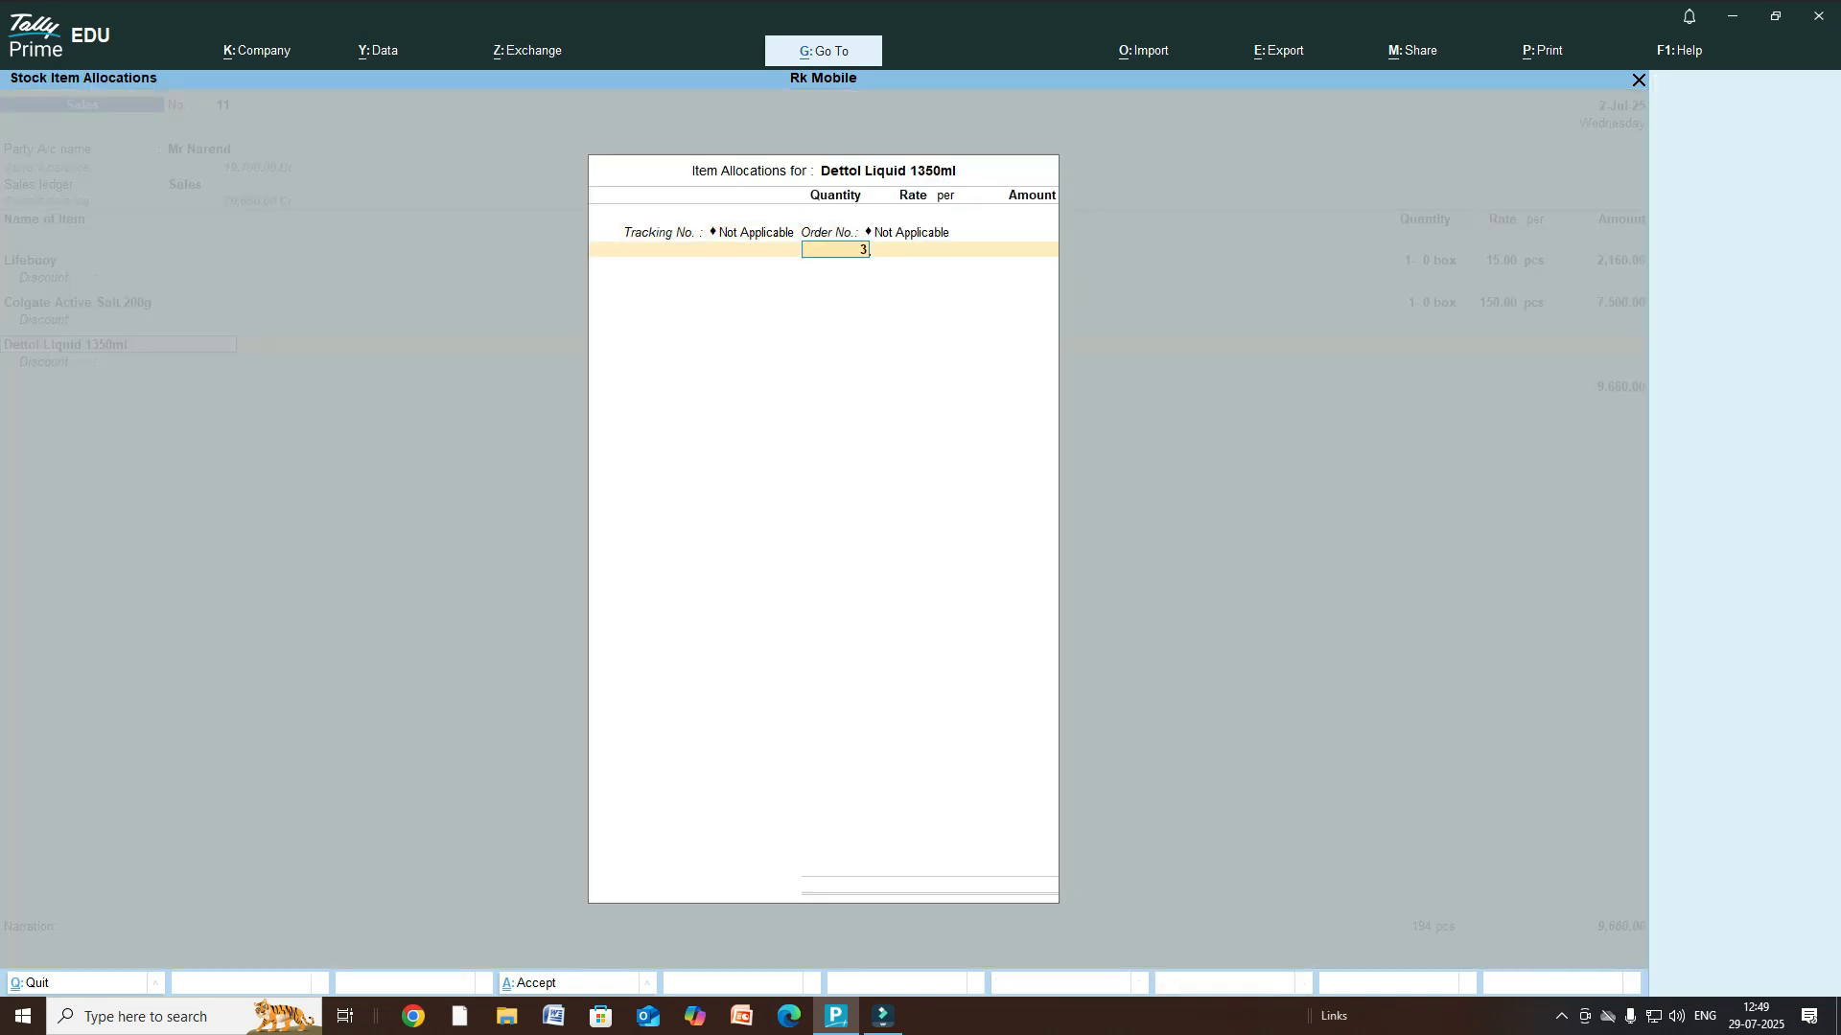
key(Return)
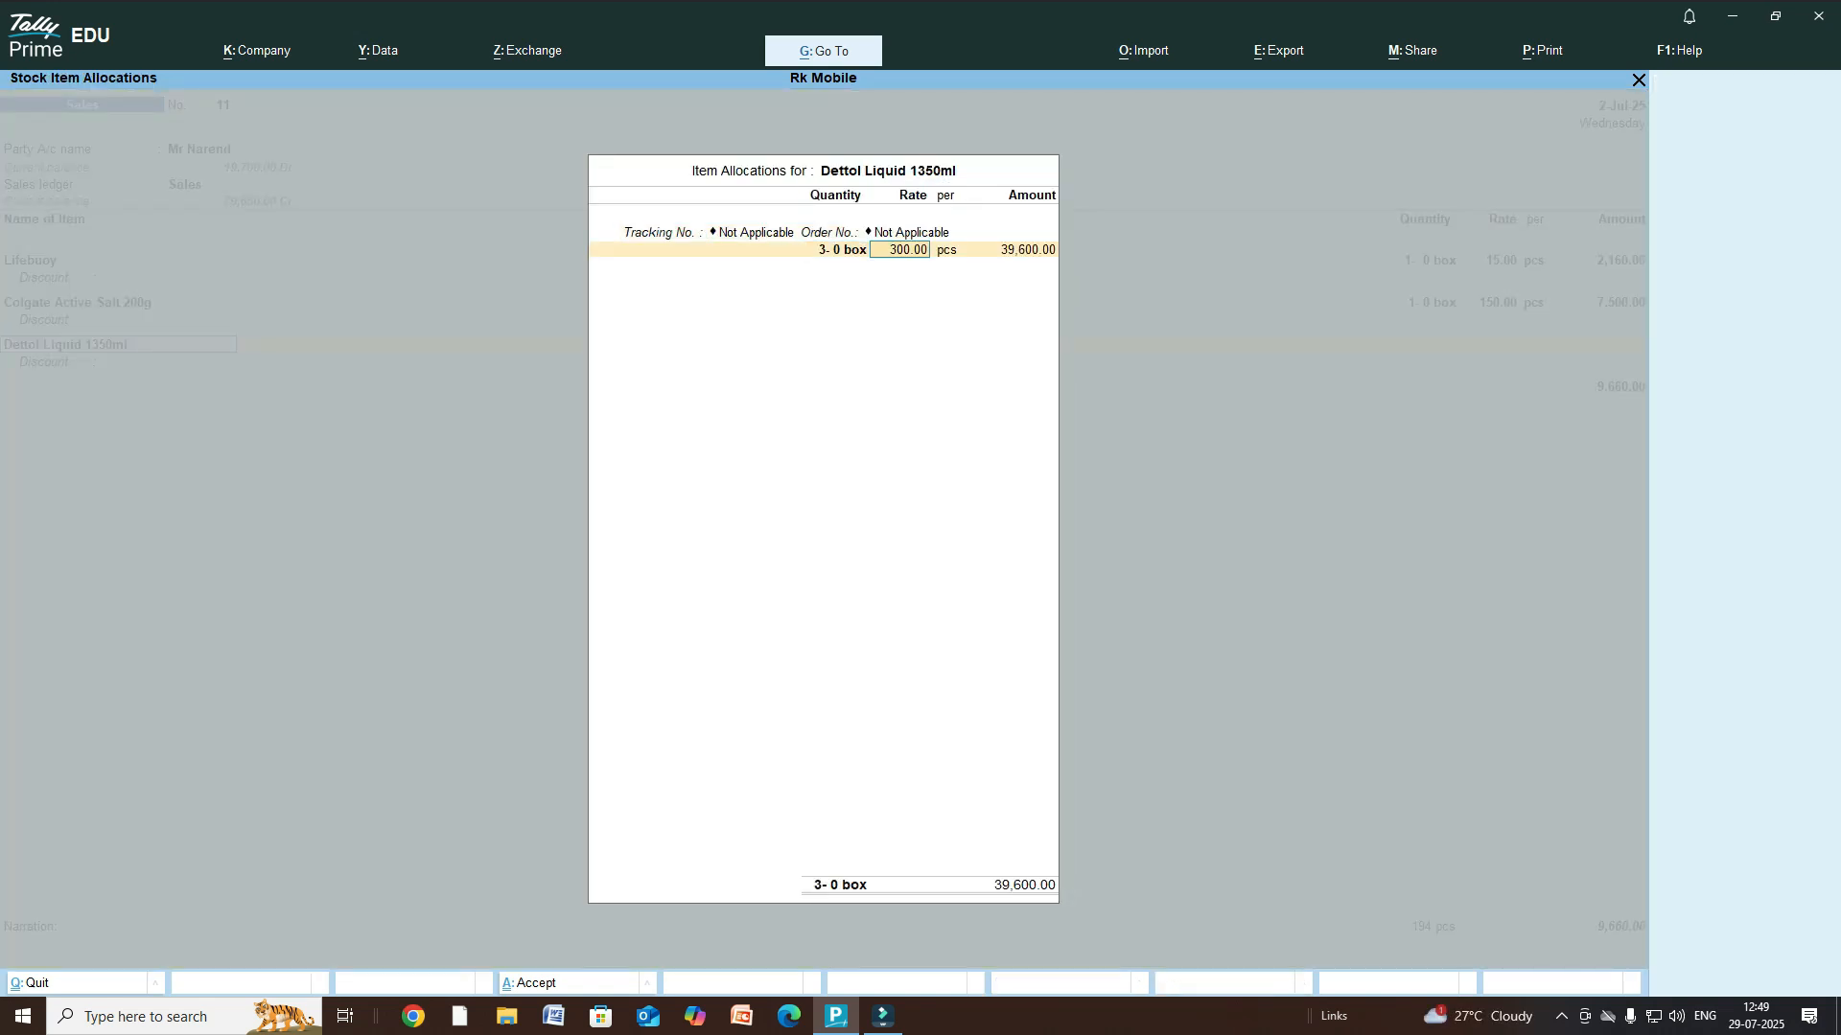
key(ctrl+a)
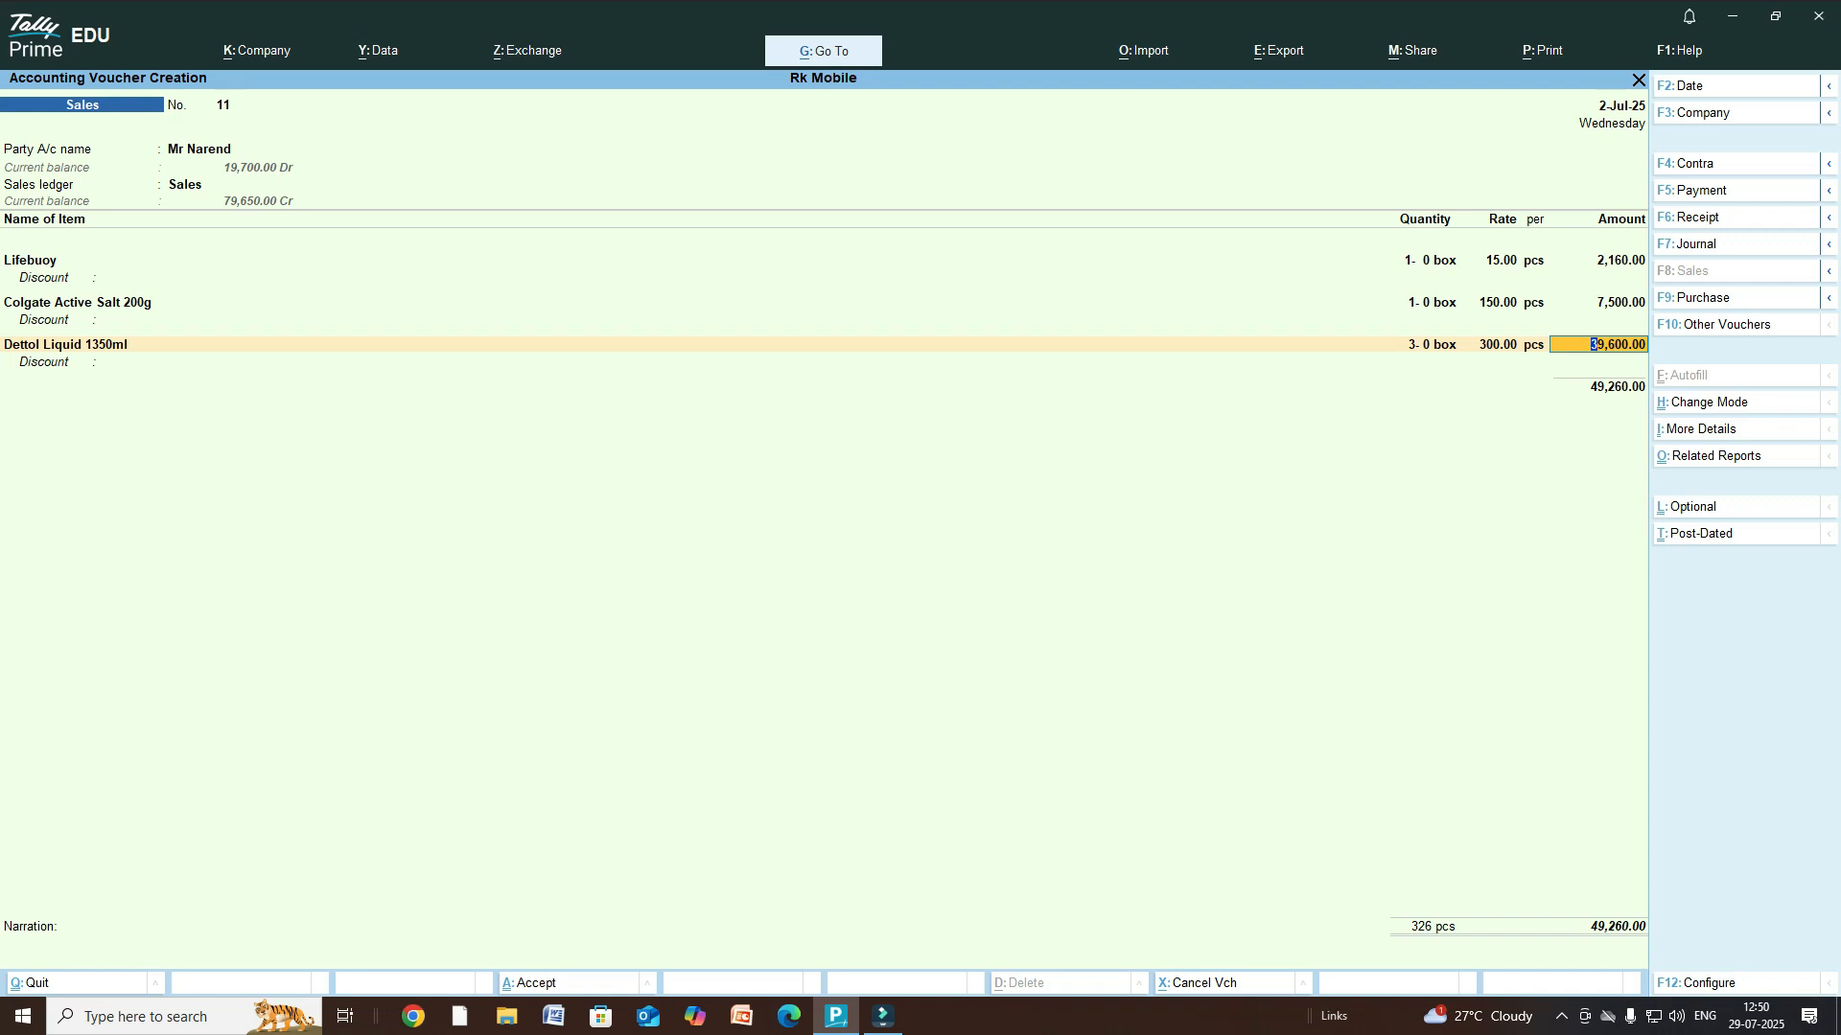
- Add Santoor Skin with a quantity of 20 pcs
key(Return)
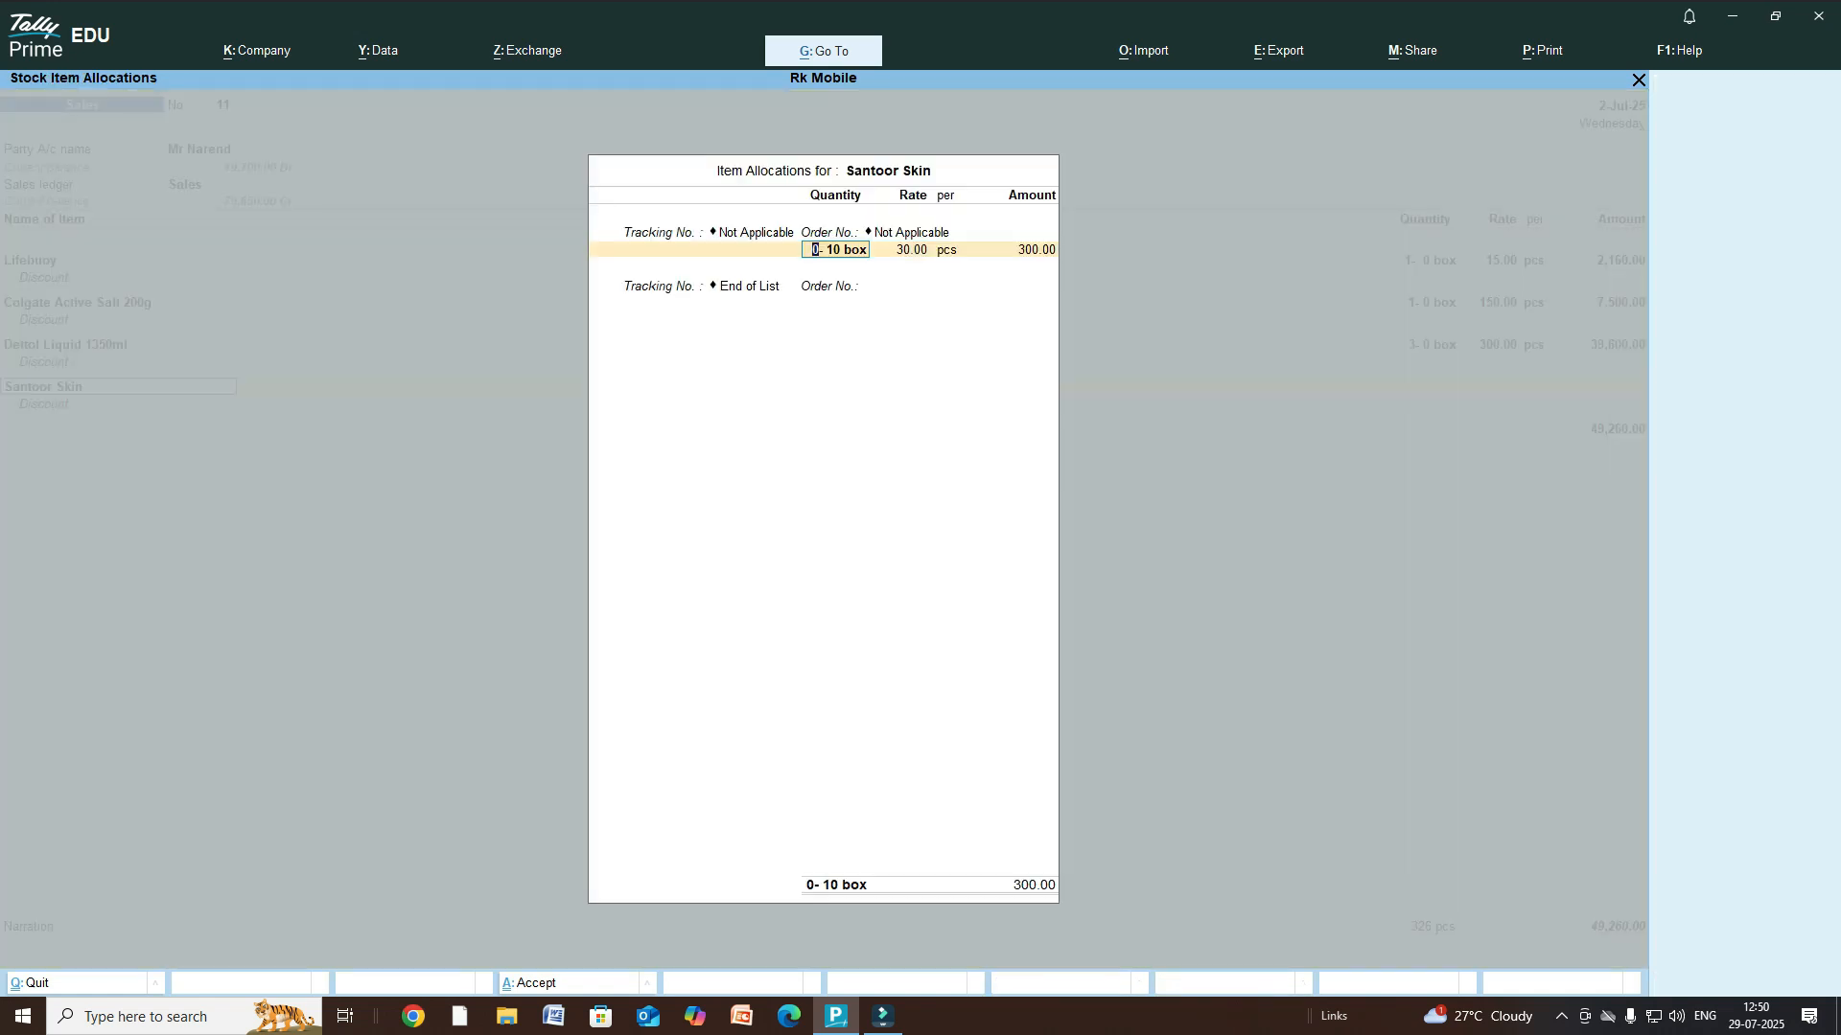
text(20pc)
text(s)
key(Return)
key(Return)
key(Return)
key(Return)
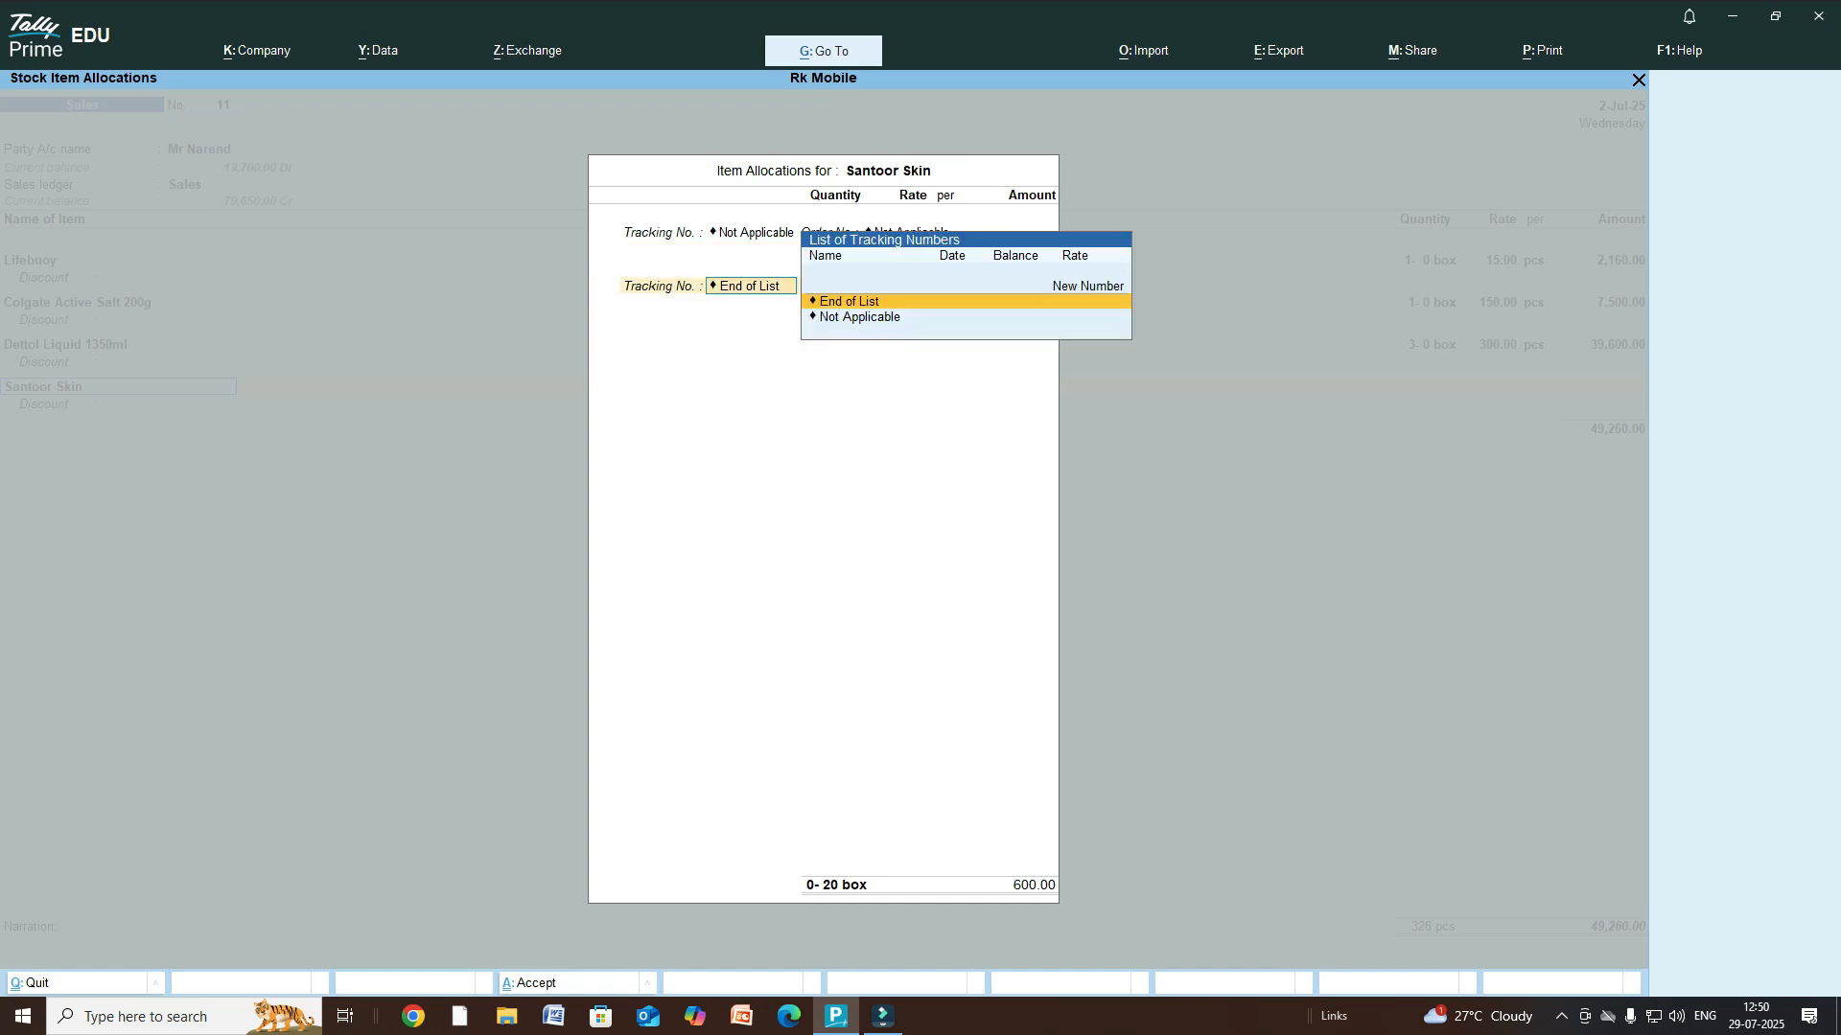
key(Return)
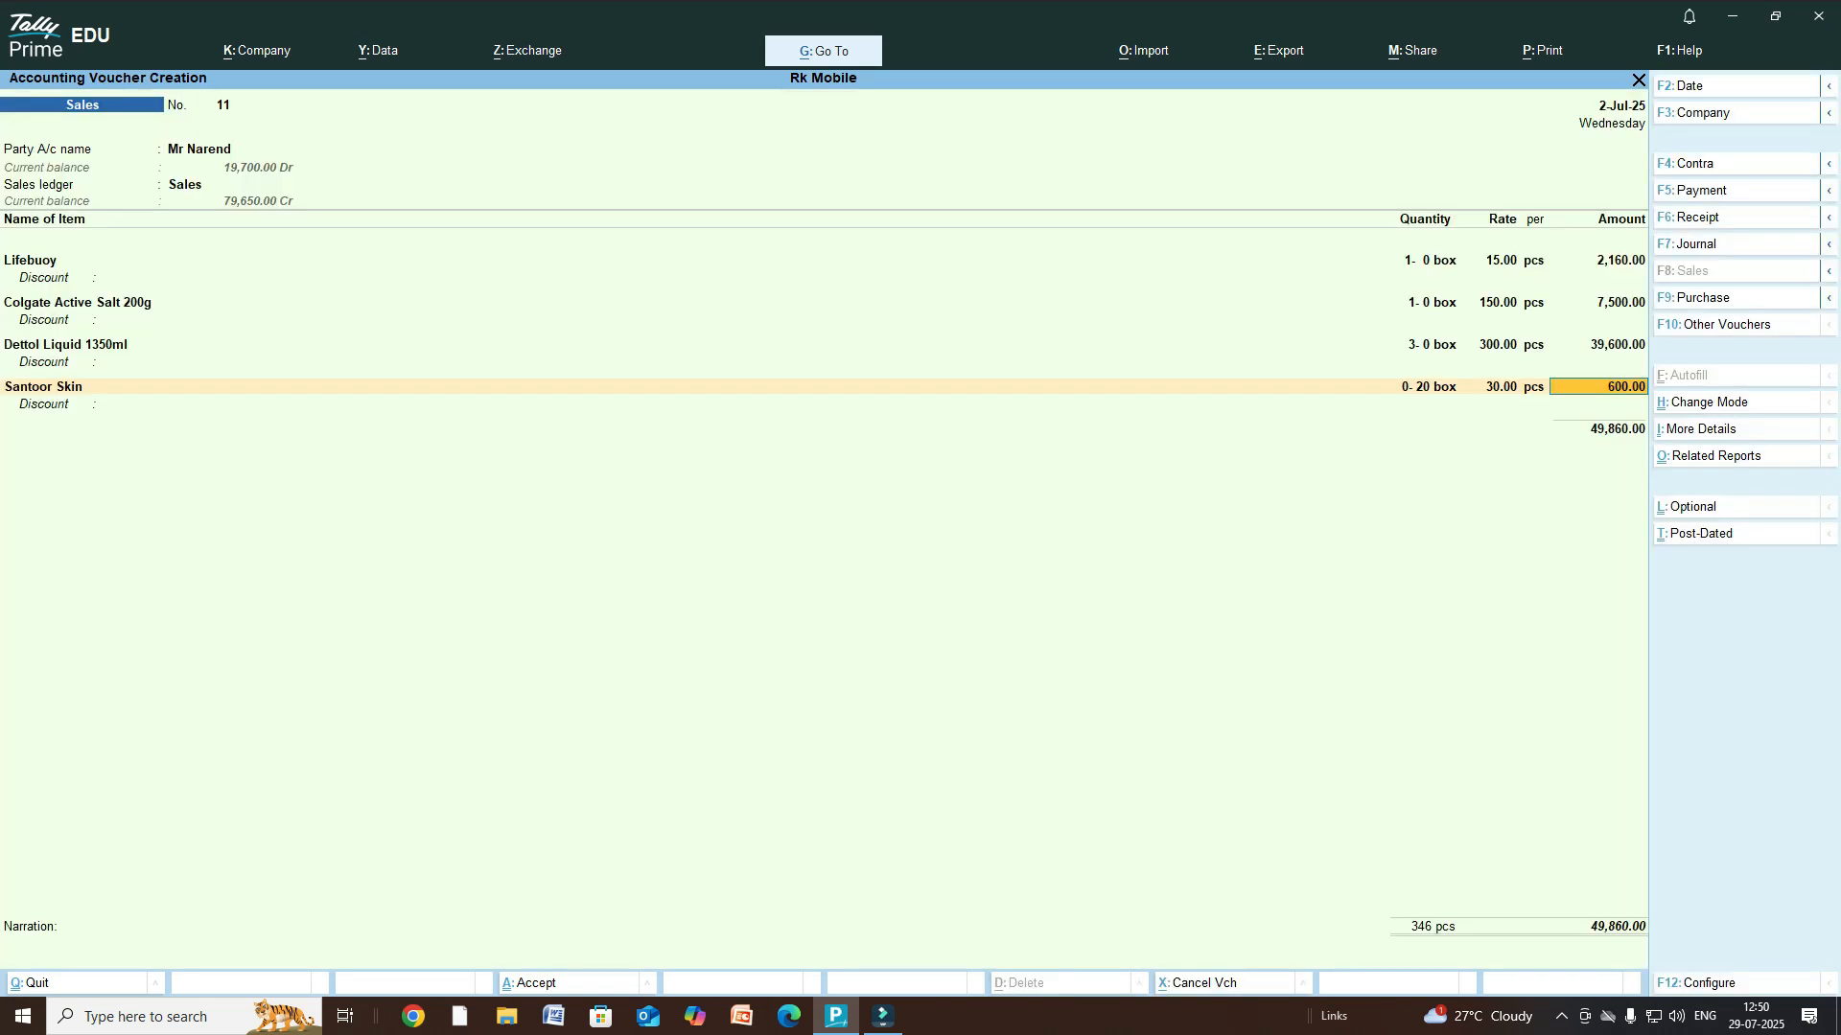
- Change the Santoor Skin rate from 30 to 40.00 per pcs, giving 800.00
click(43, 386)
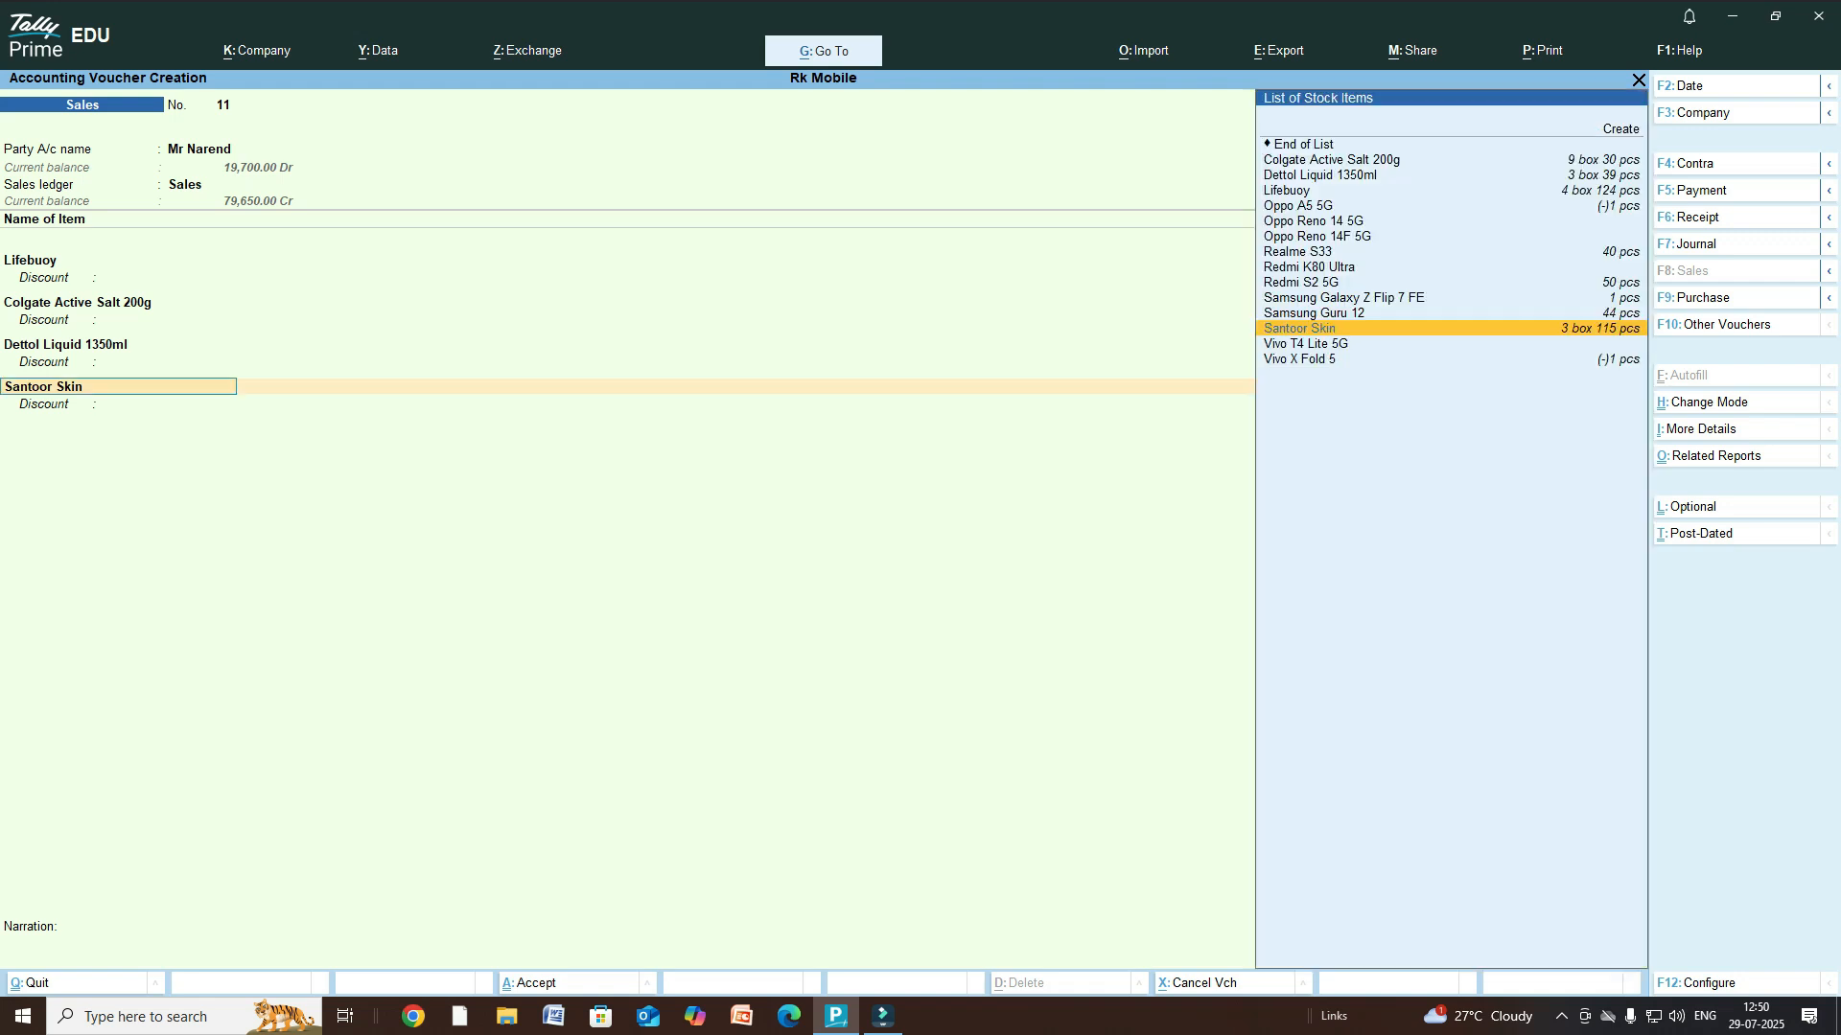
key(Return)
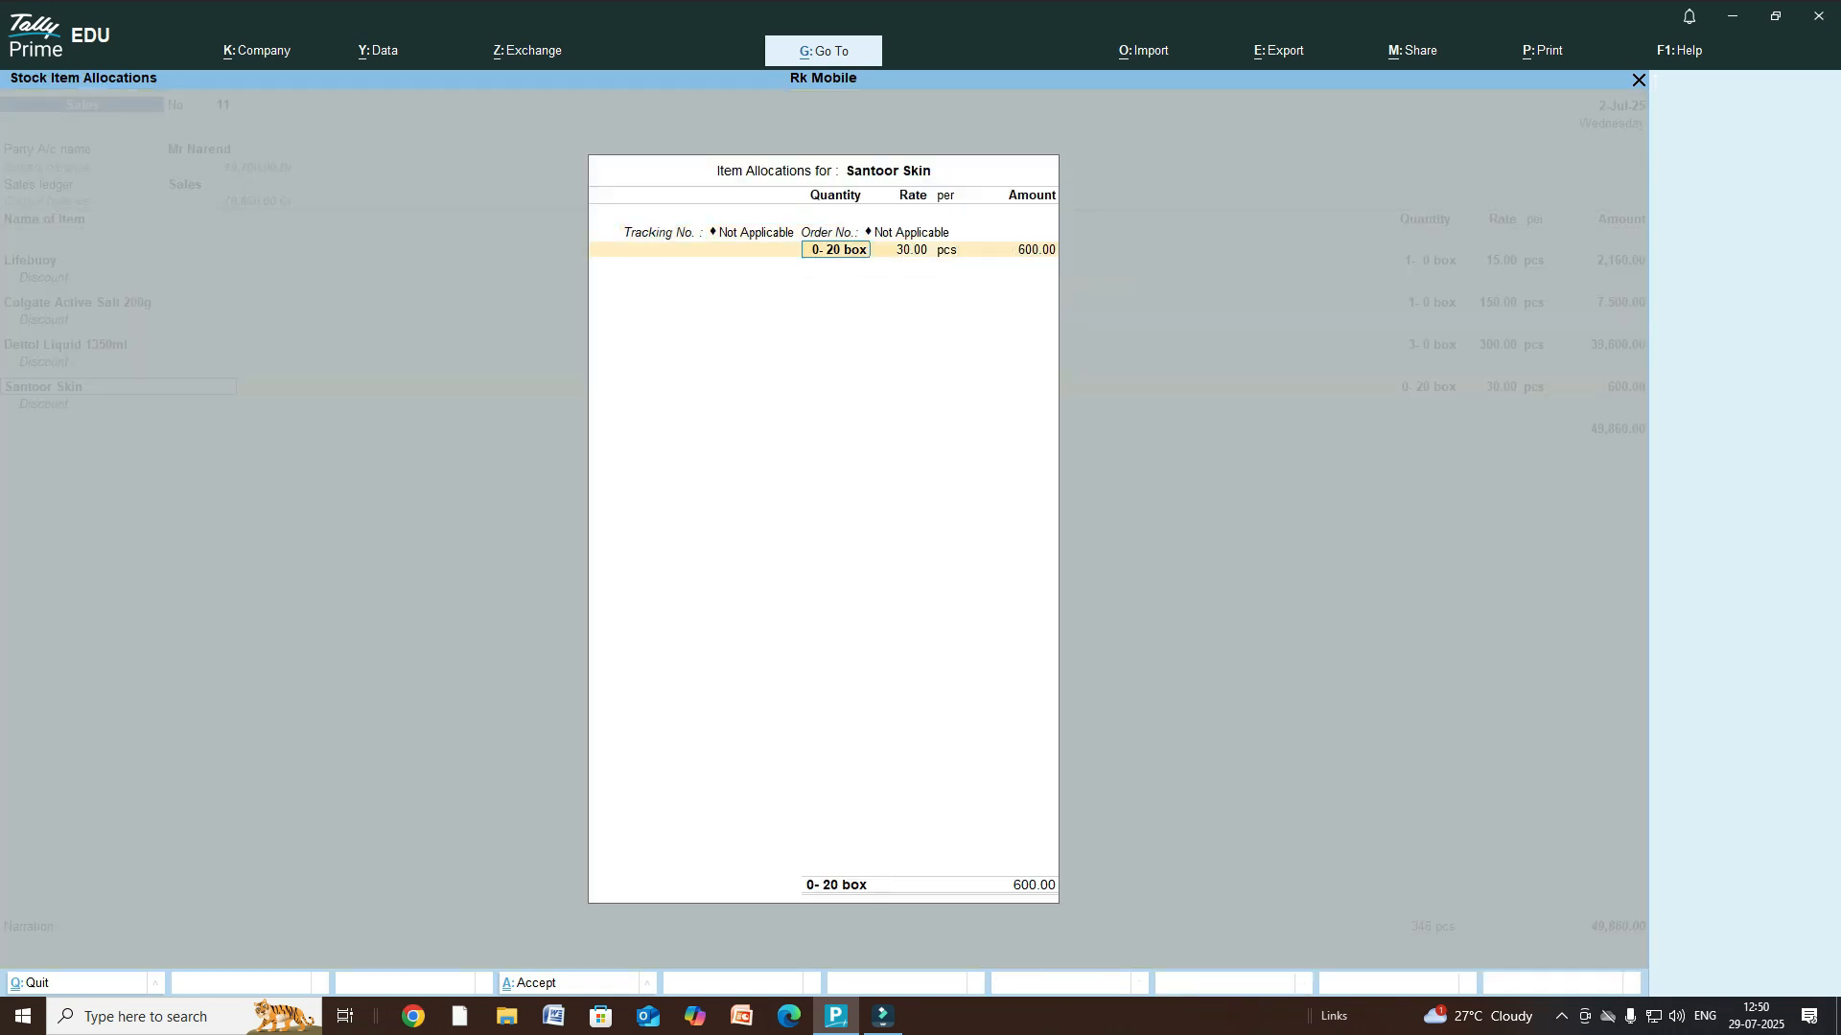
key(Return)
text(40)
key(Return)
key(Return)
key(Return)
key(Return)
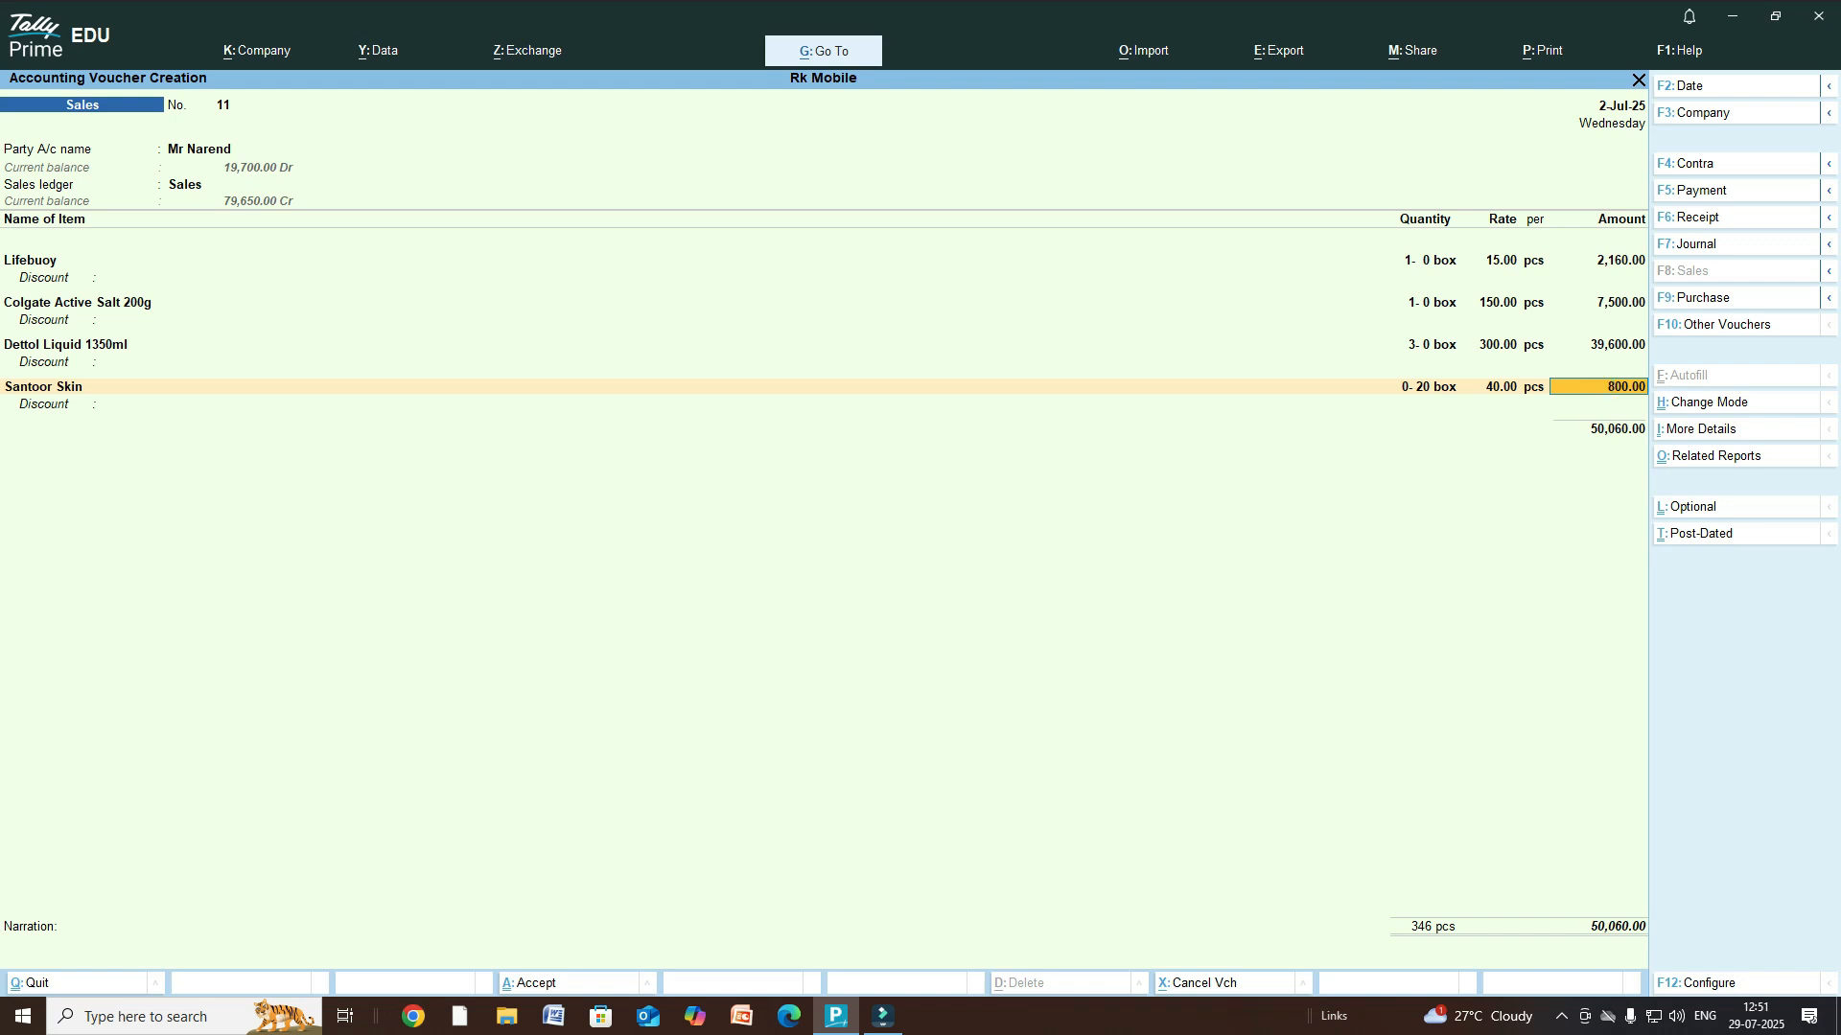
key(Return)
key(Return)
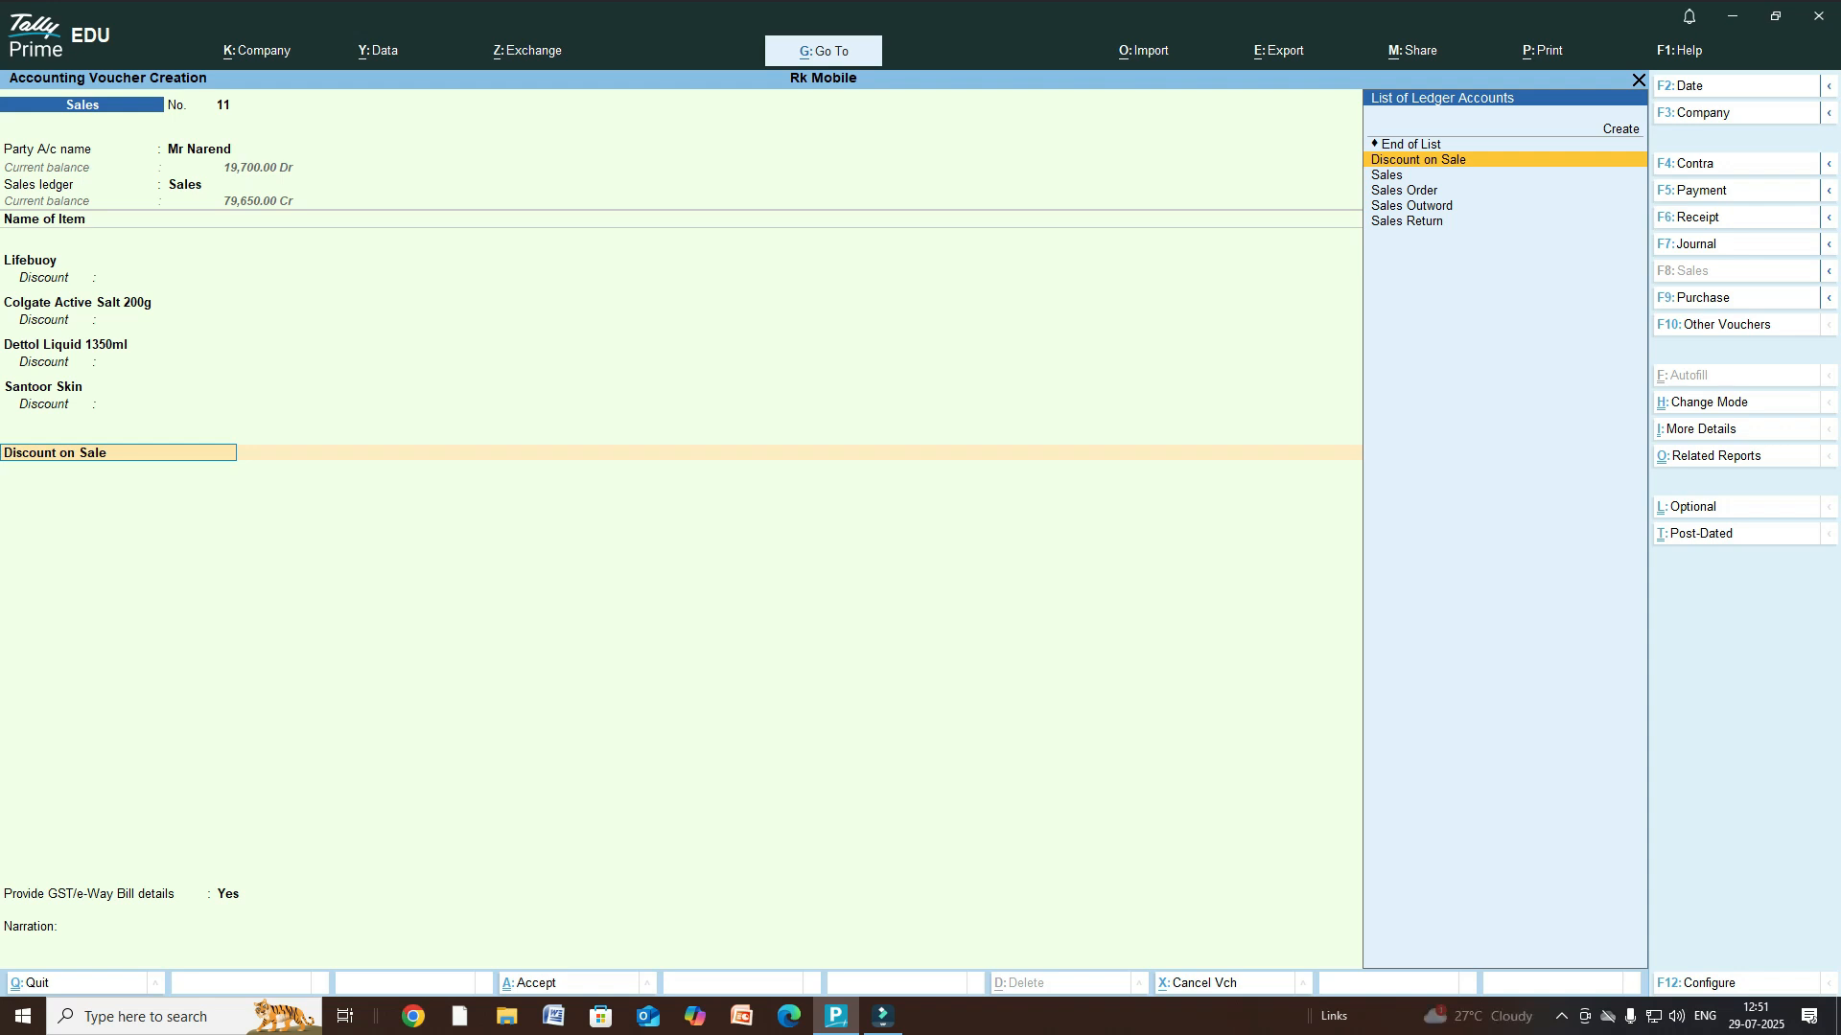
- Create the 'Cash Discount on Sales' ledger under Indirect Expenses and add it to the voucher
key(alt+c)
text(Cash Discount)
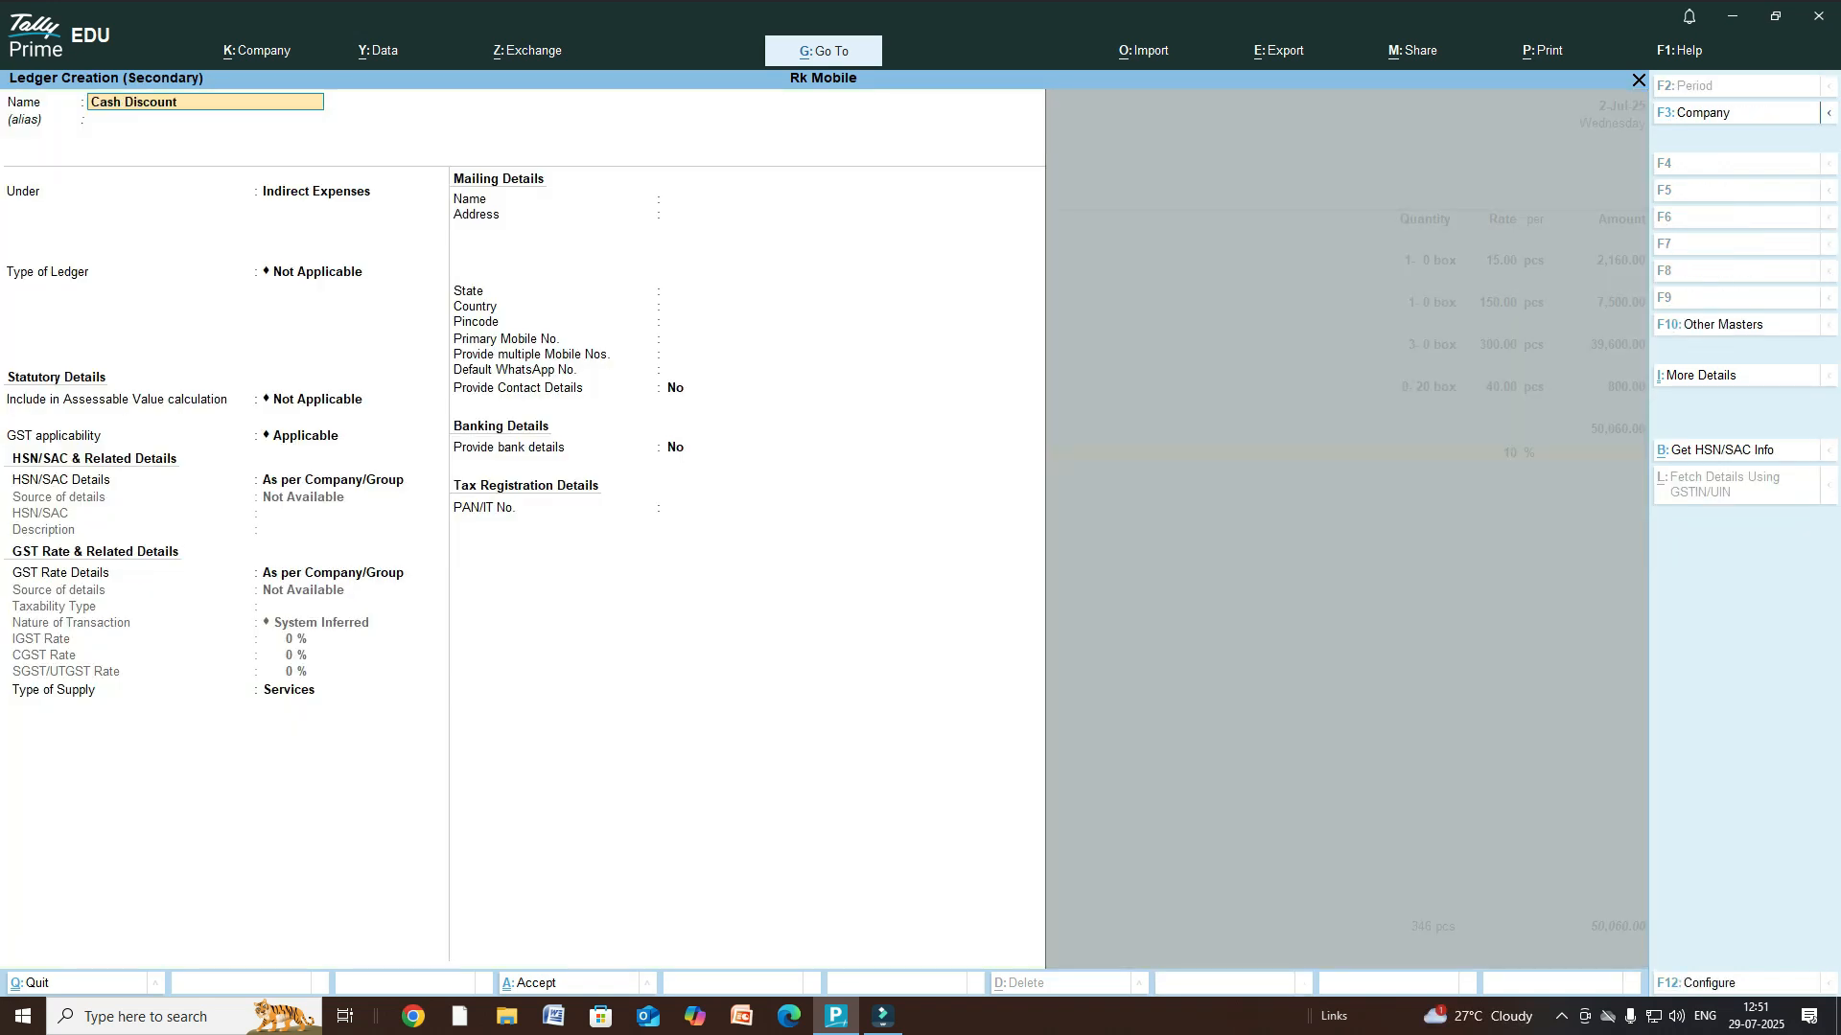
text( on Sale)
key(Return)
key(Return)
key(Return)
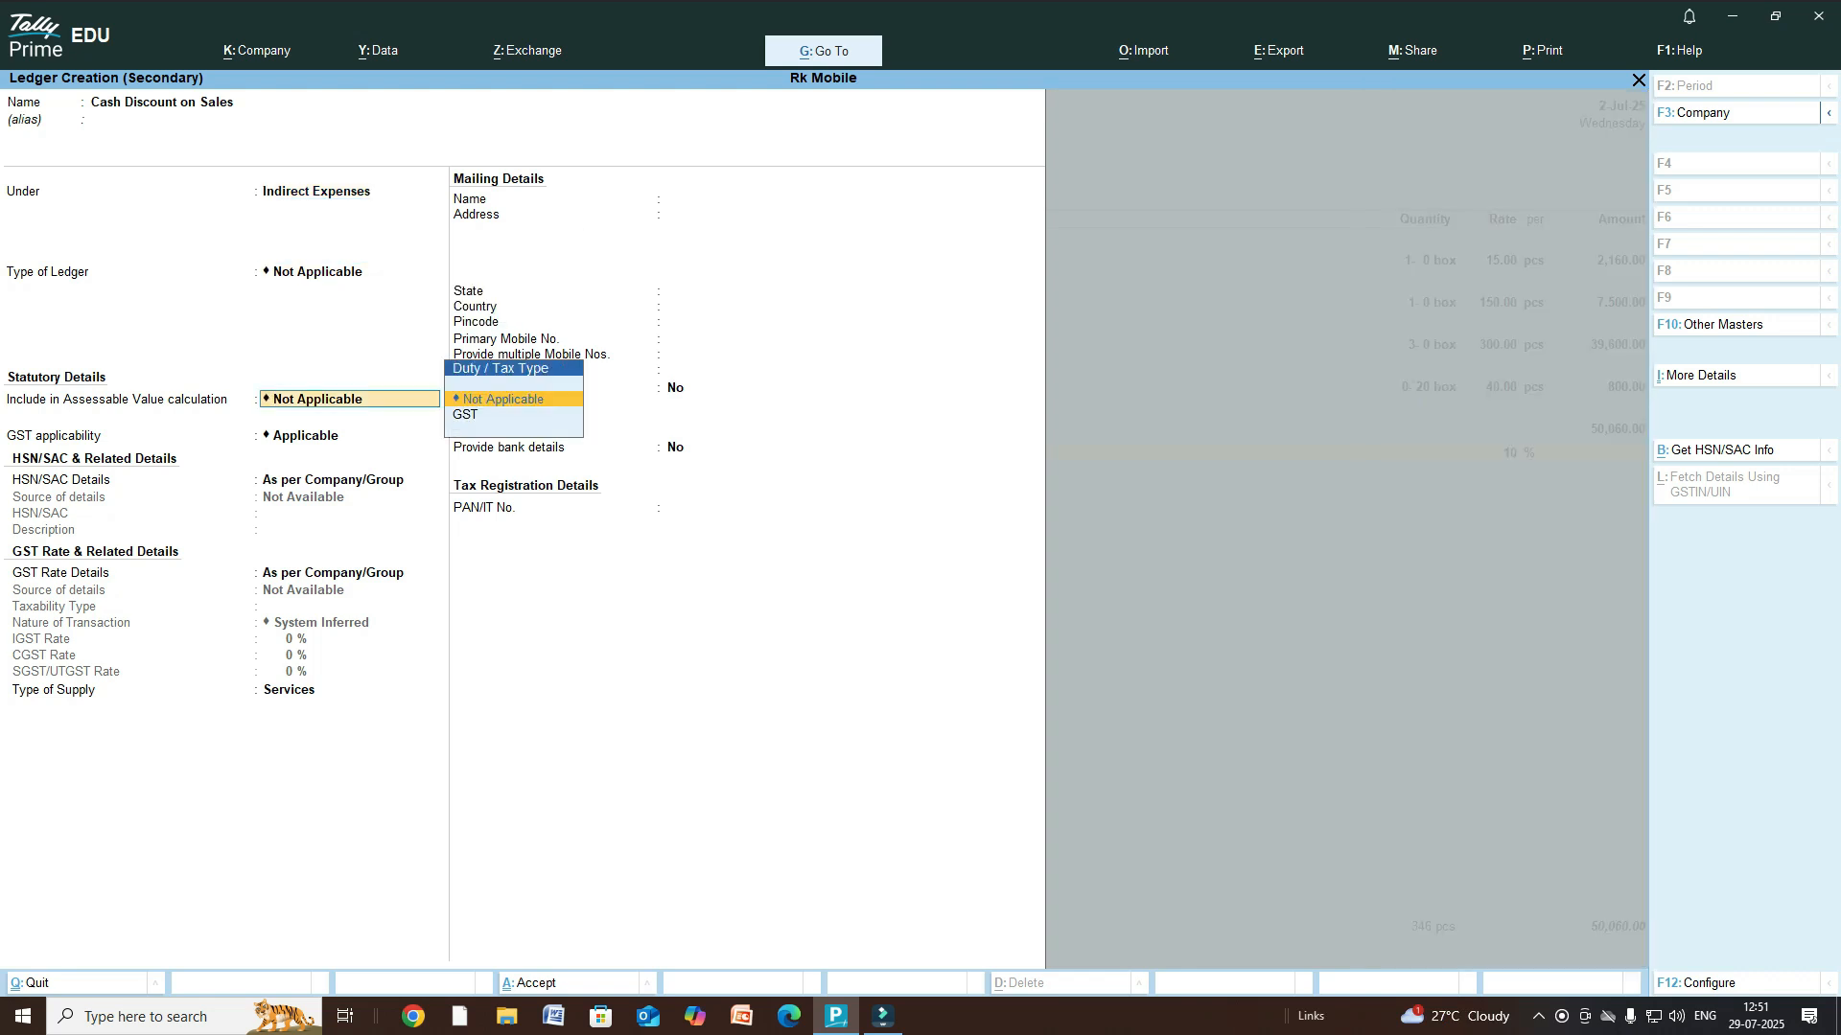
key(Return)
key(ctrl+a)
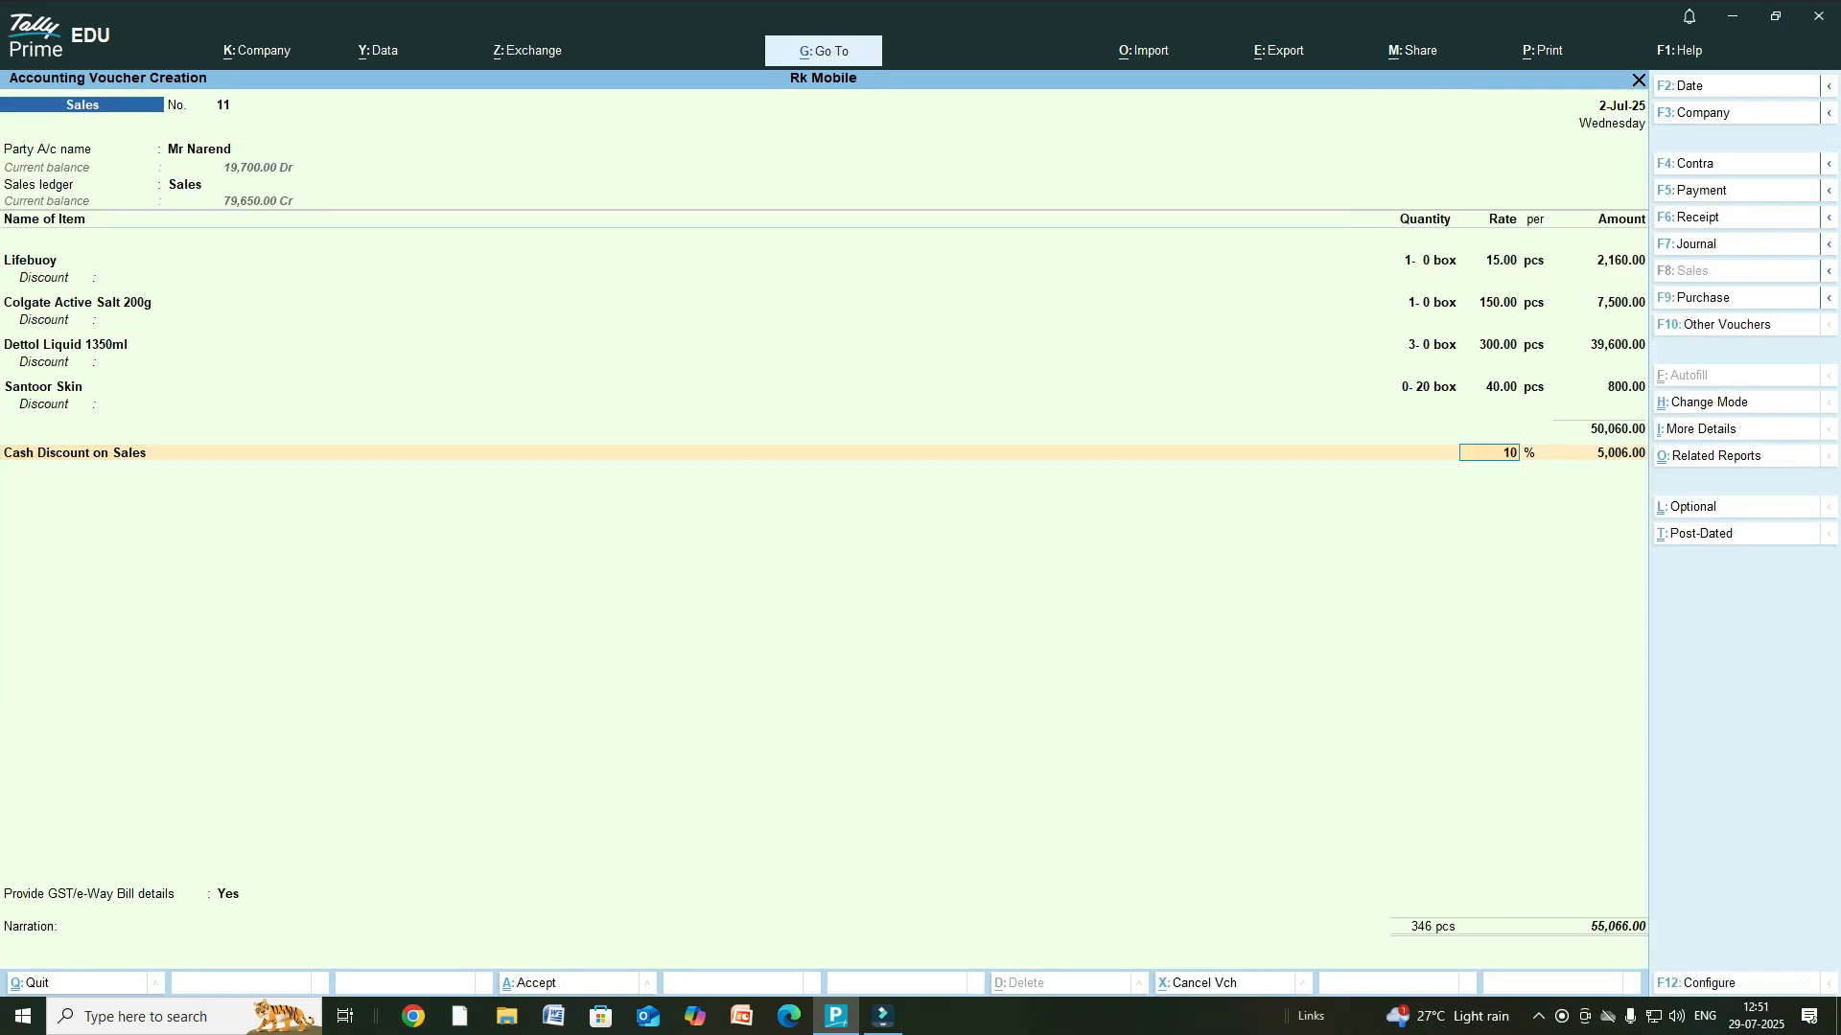
key(BackSpace)
key(BackSpace)
- Enter -10000 as the Cash Discount on Sales amount, leaving the rate blank
text(-10)
key(Return)
key(BackSpace)
key(Return)
text(-10000)
key(Return)
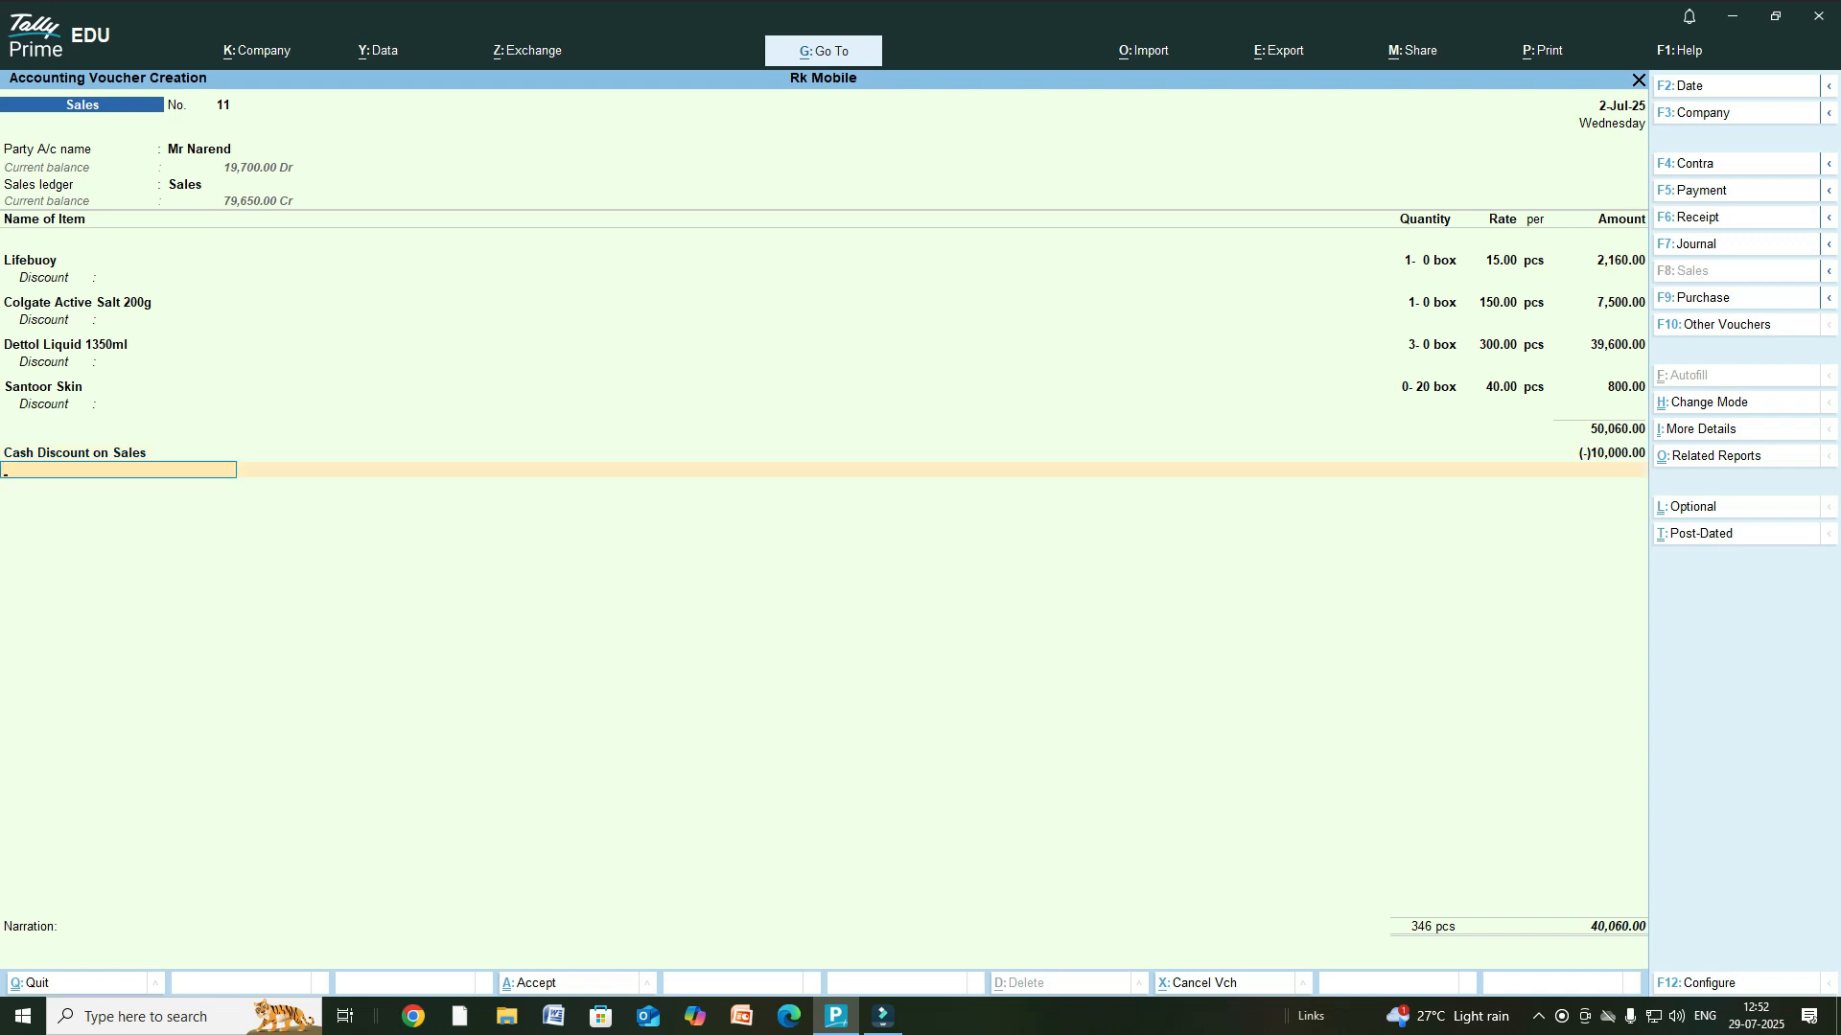